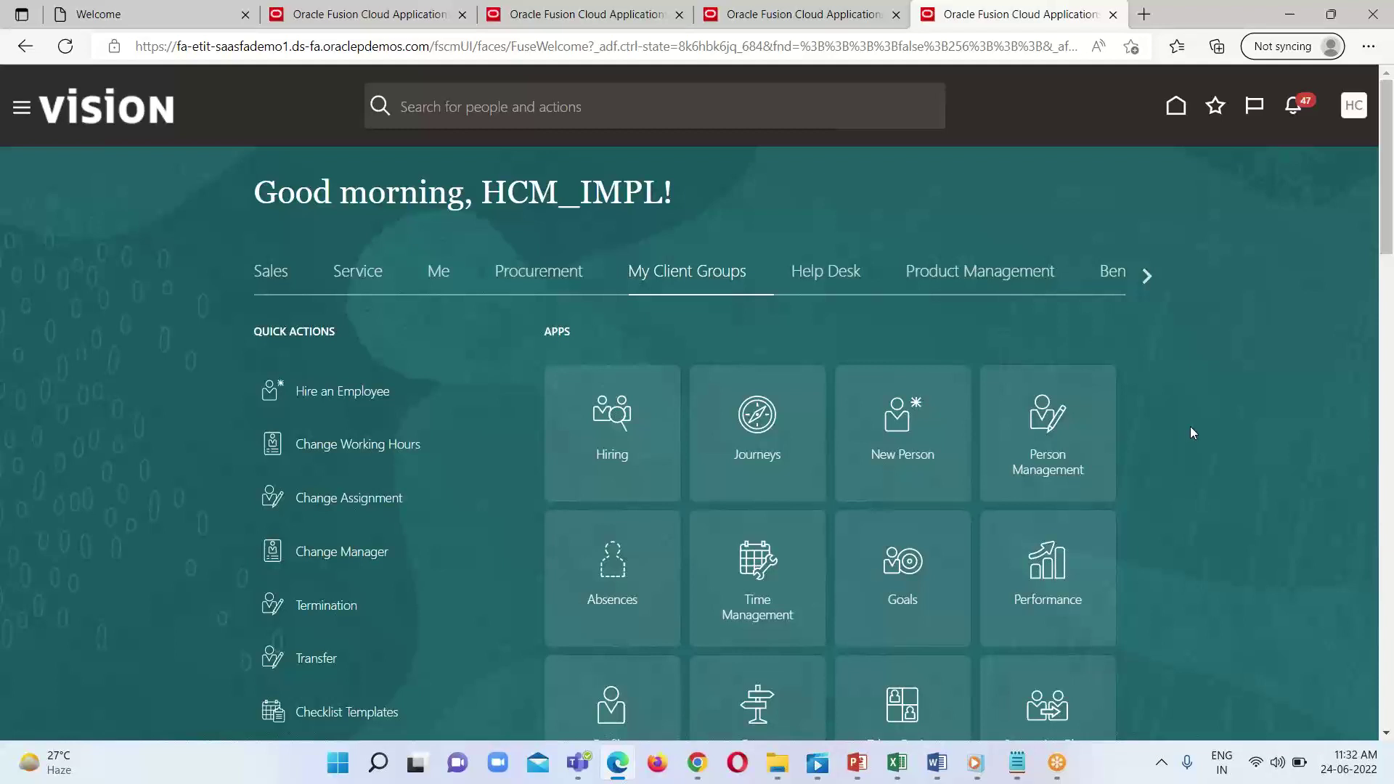
Open the Settings and Actions menu from the HC profile button on the home page.
{"action": "left_click", "coordinate": [1353, 111]}
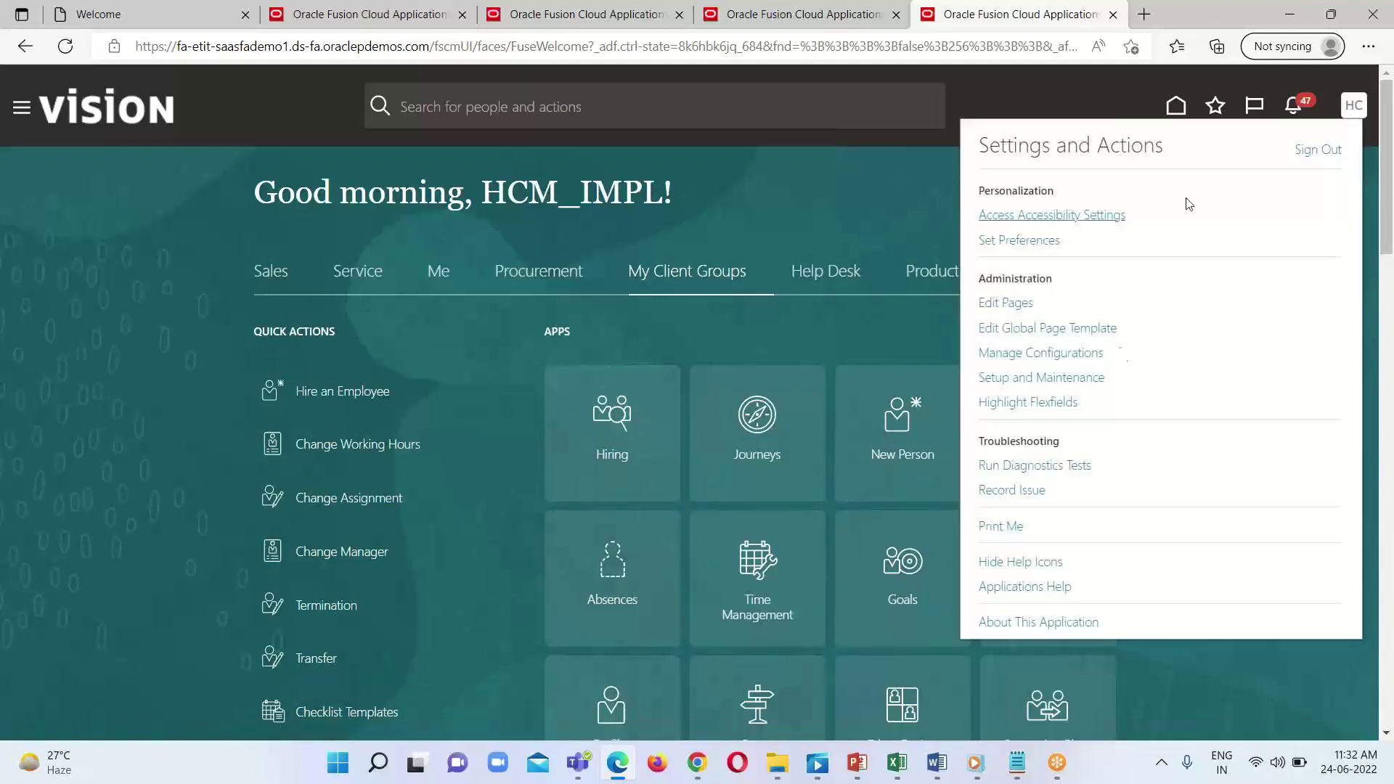
Search Setup and Maintenance tasks for 'Fast Formula' and open the Fast Formulas task.
{"action": "left_click", "coordinate": [1022, 379]}
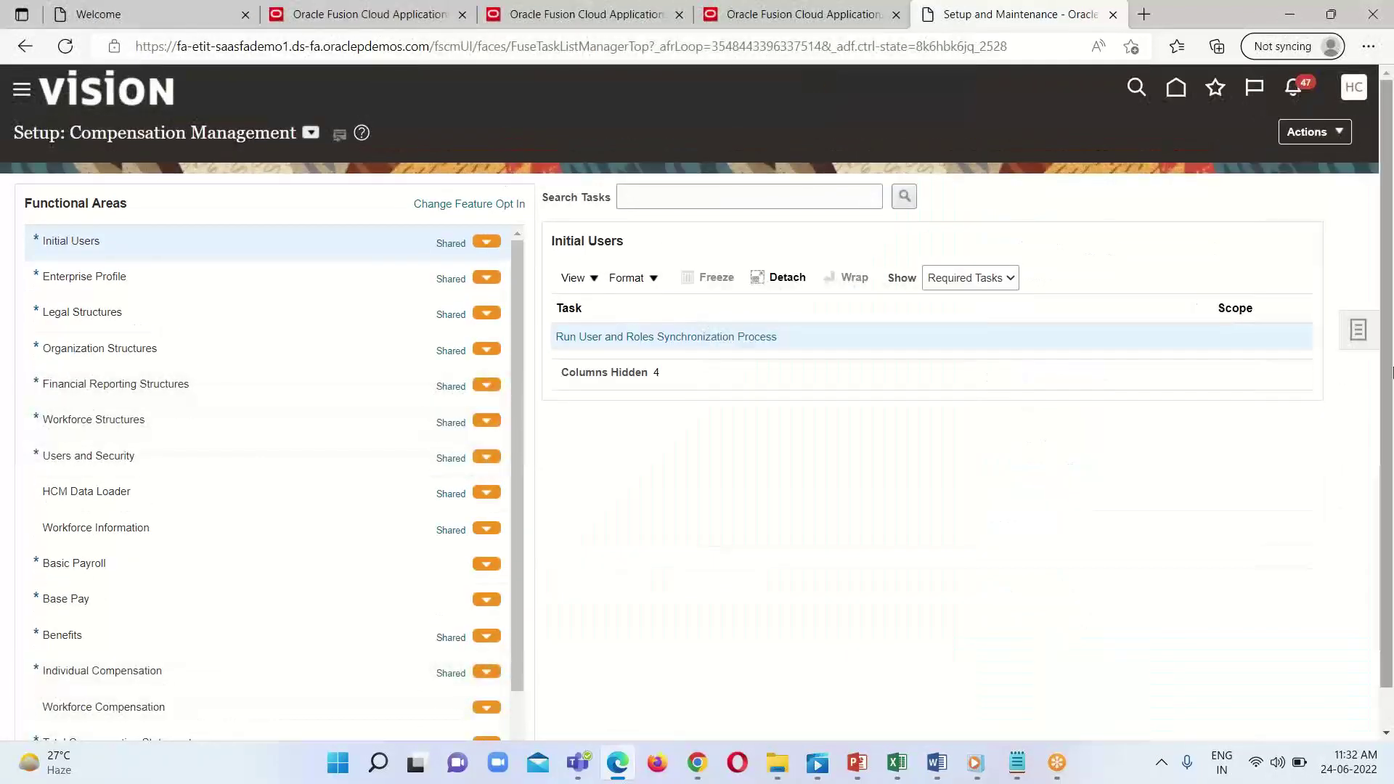
{"action": "left_click", "coordinate": [1329, 371]}
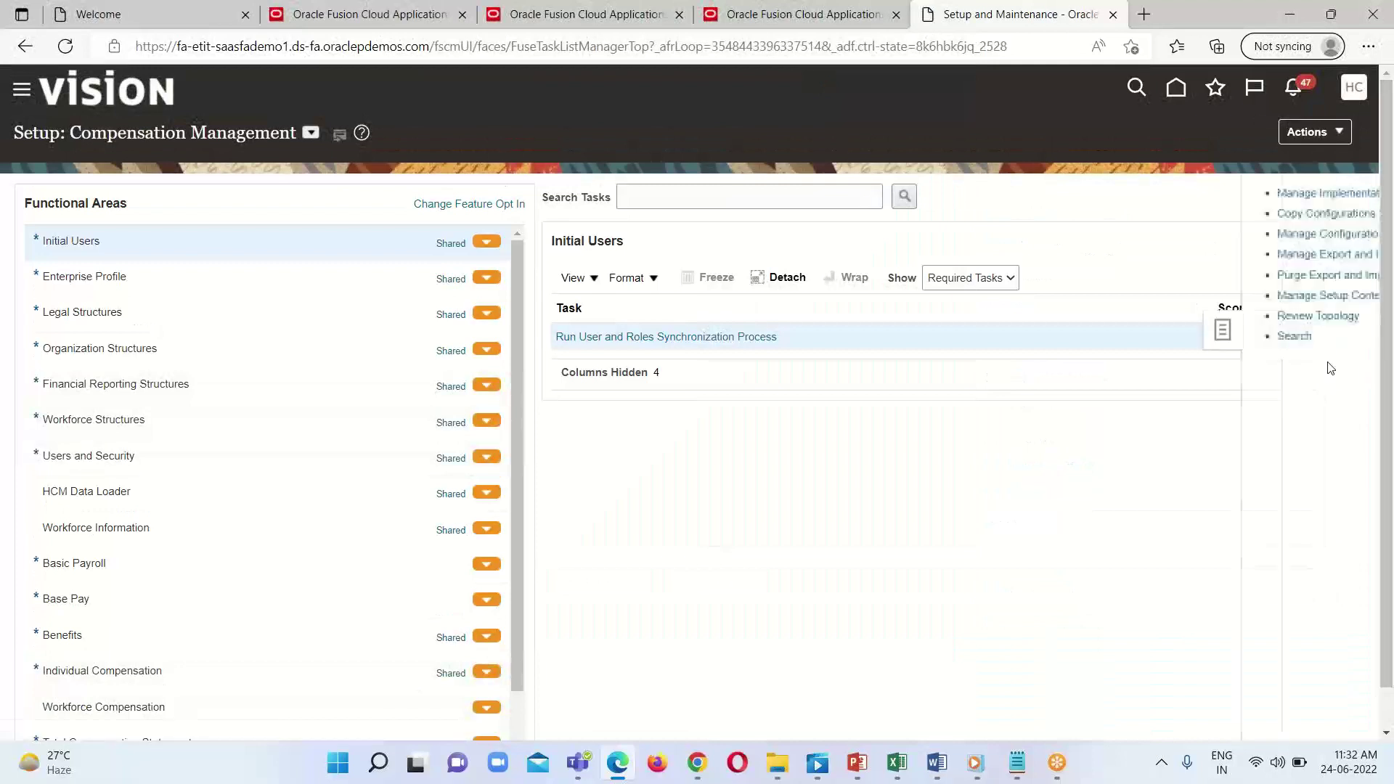
{"action": "left_click", "coordinate": [1211, 334]}
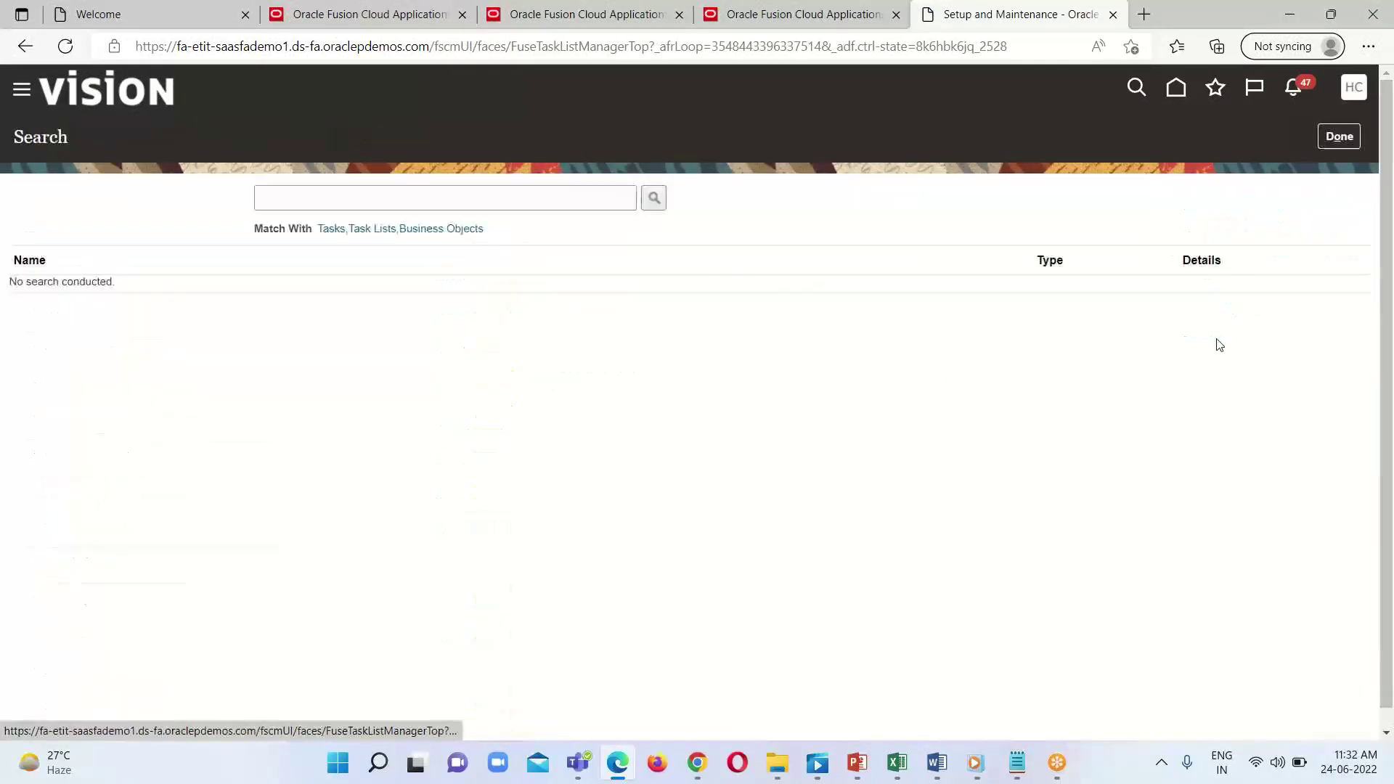
{"action": "left_click", "coordinate": [492, 198]}
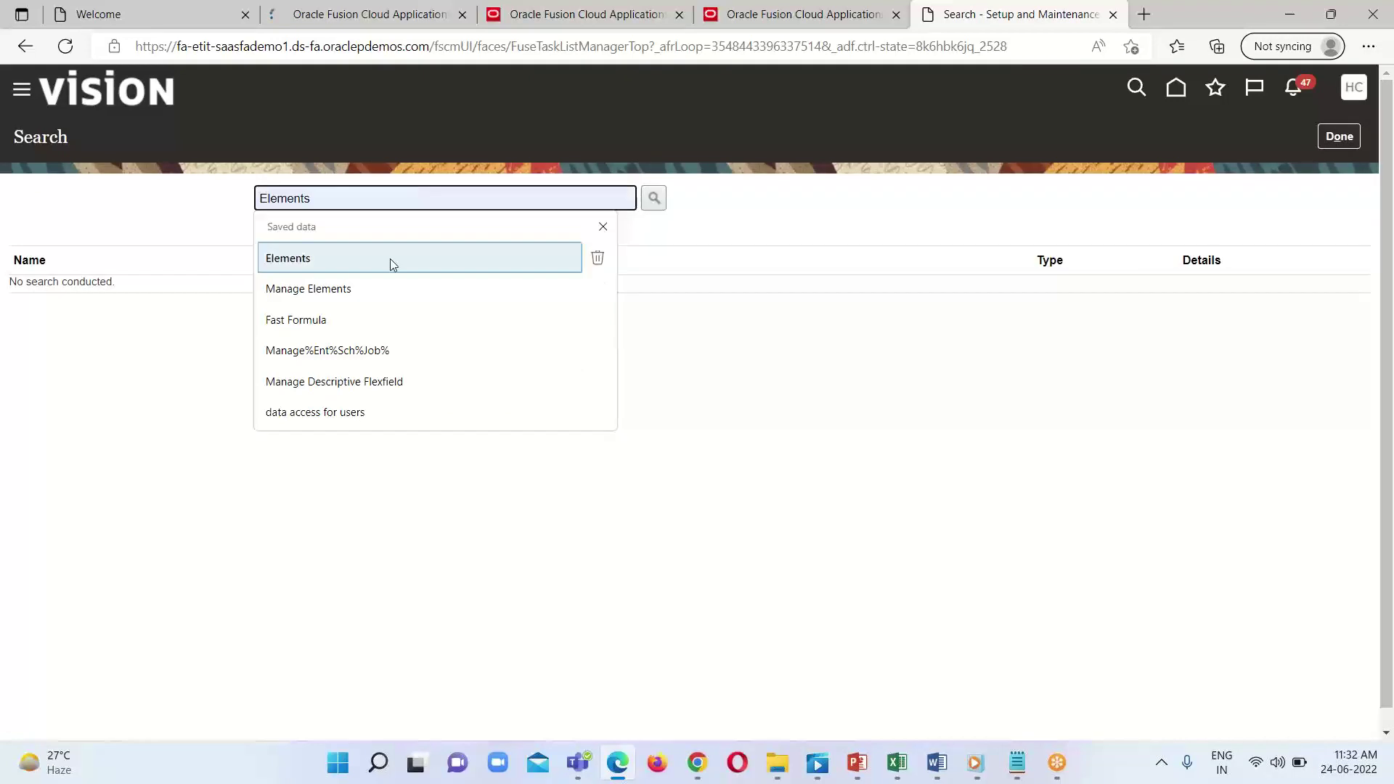
{"action": "left_click", "coordinate": [320, 317]}
{"action": "left_click", "coordinate": [650, 200]}
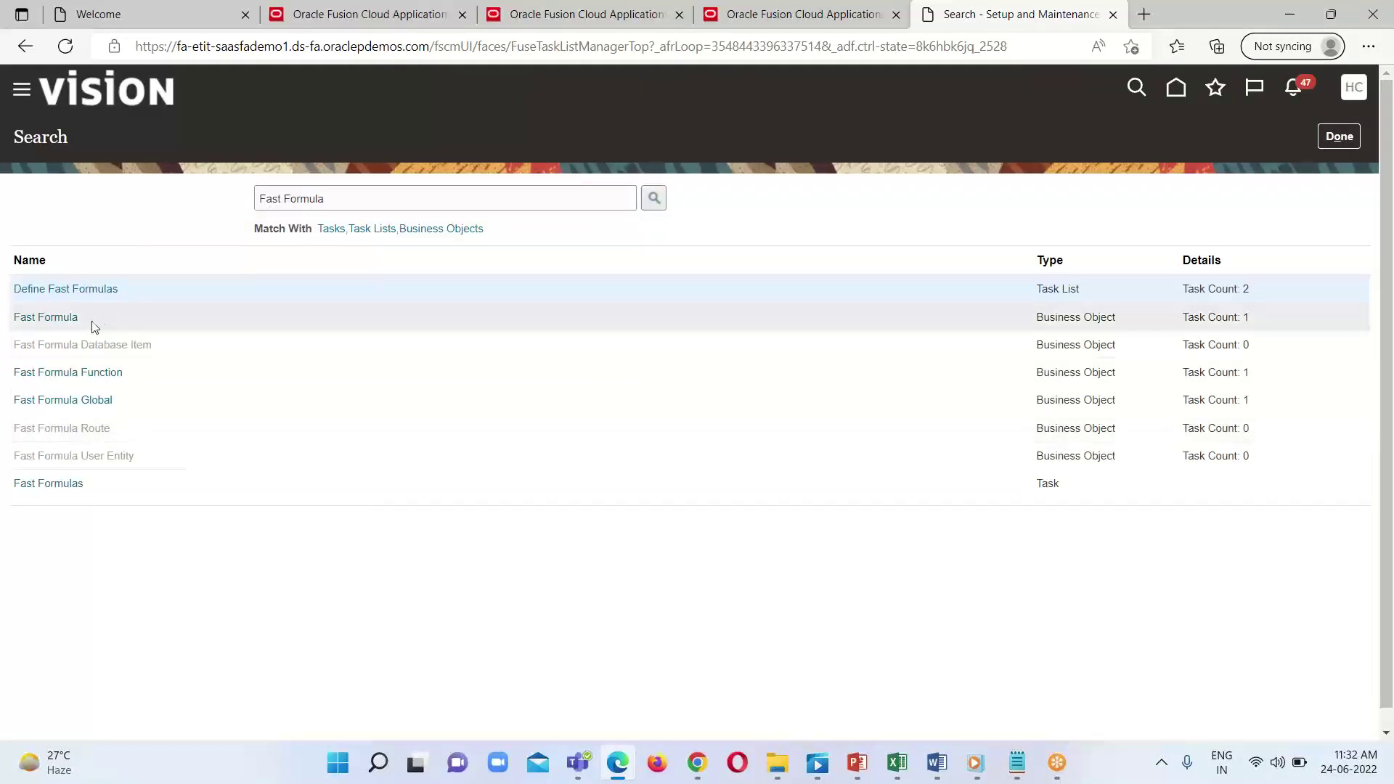
{"action": "left_click", "coordinate": [73, 317]}
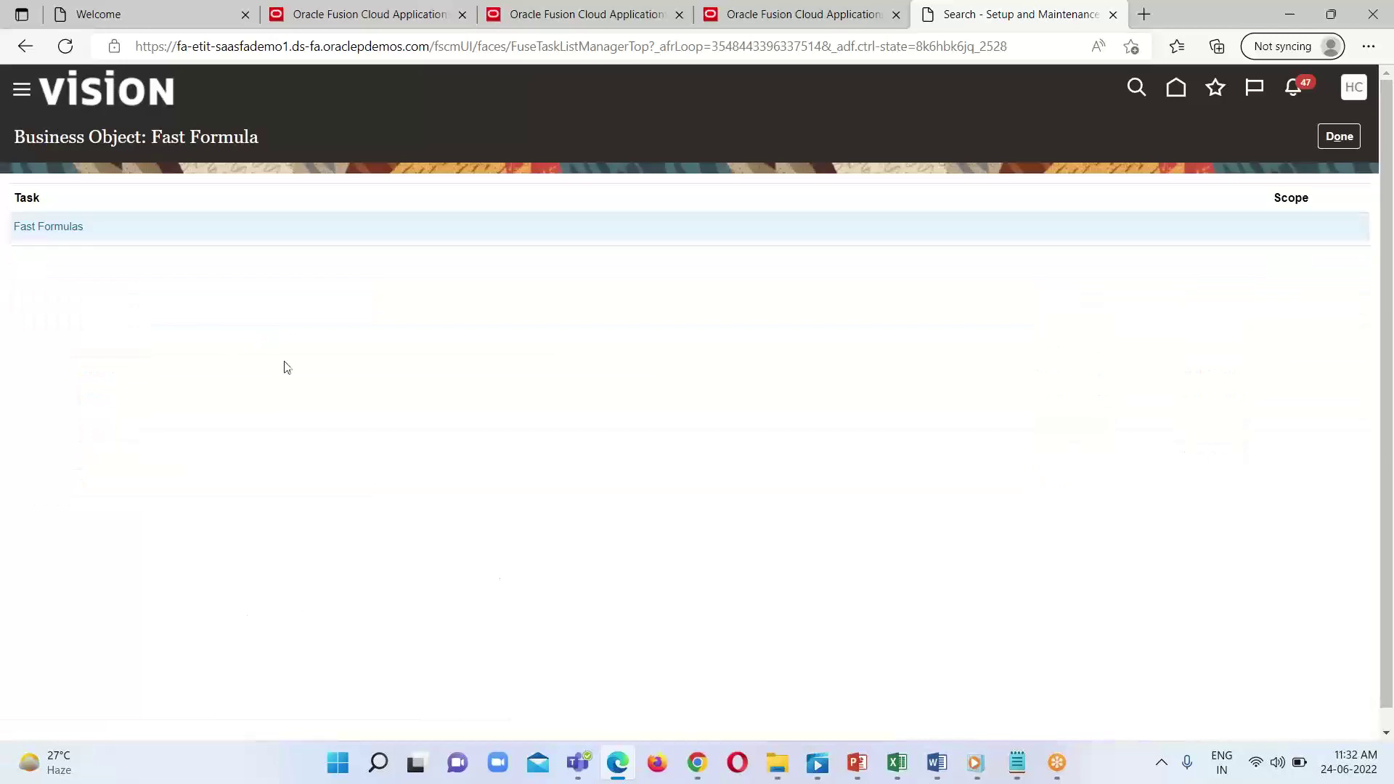
{"action": "left_click", "coordinate": [33, 227]}
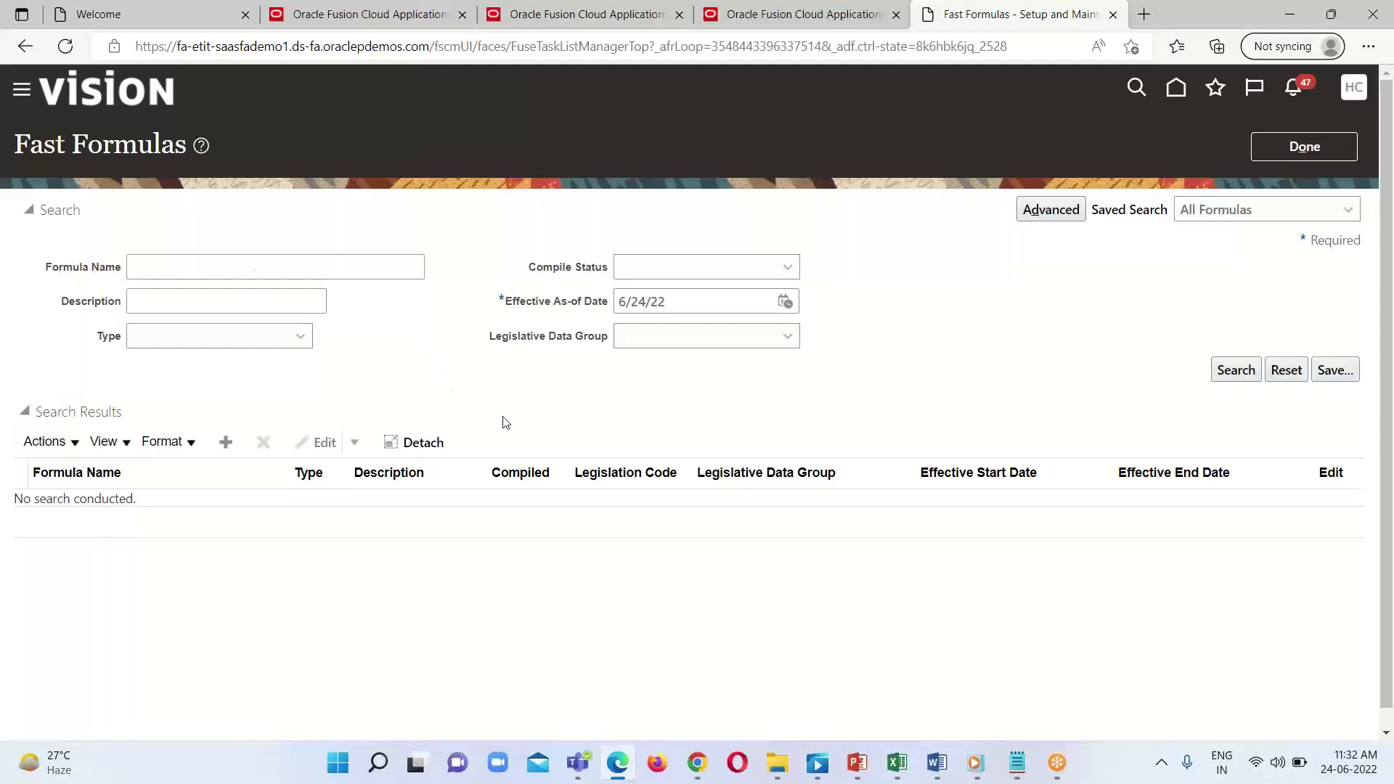
Create a fast formula named ELE_IN_VAL_AMOUNT_FF of type Element Input Validation.
{"action": "left_click", "coordinate": [224, 445]}
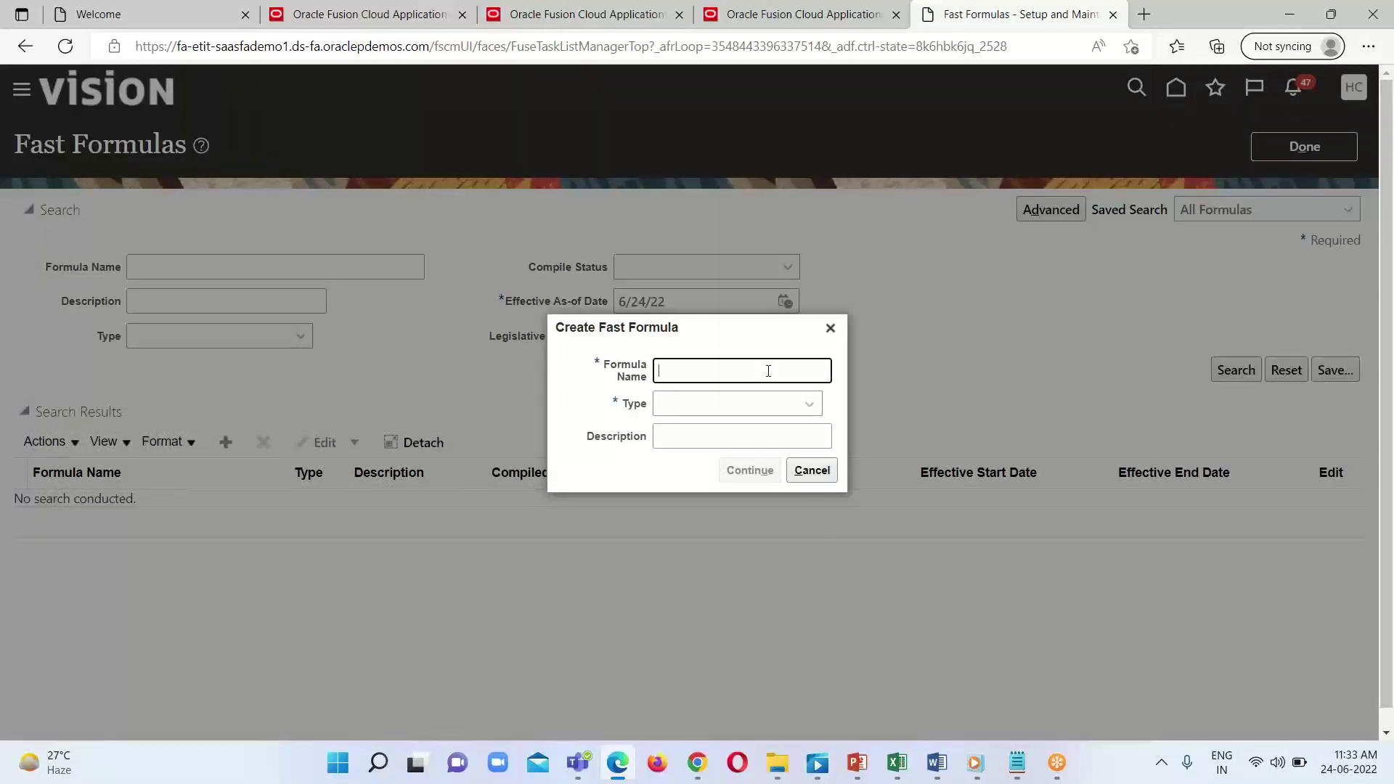
{"action": "type", "text": "ELE_IN_VAL_"}
{"action": "type", "text": "AMOUNT_FF"}
{"action": "left_click", "coordinate": [727, 408]}
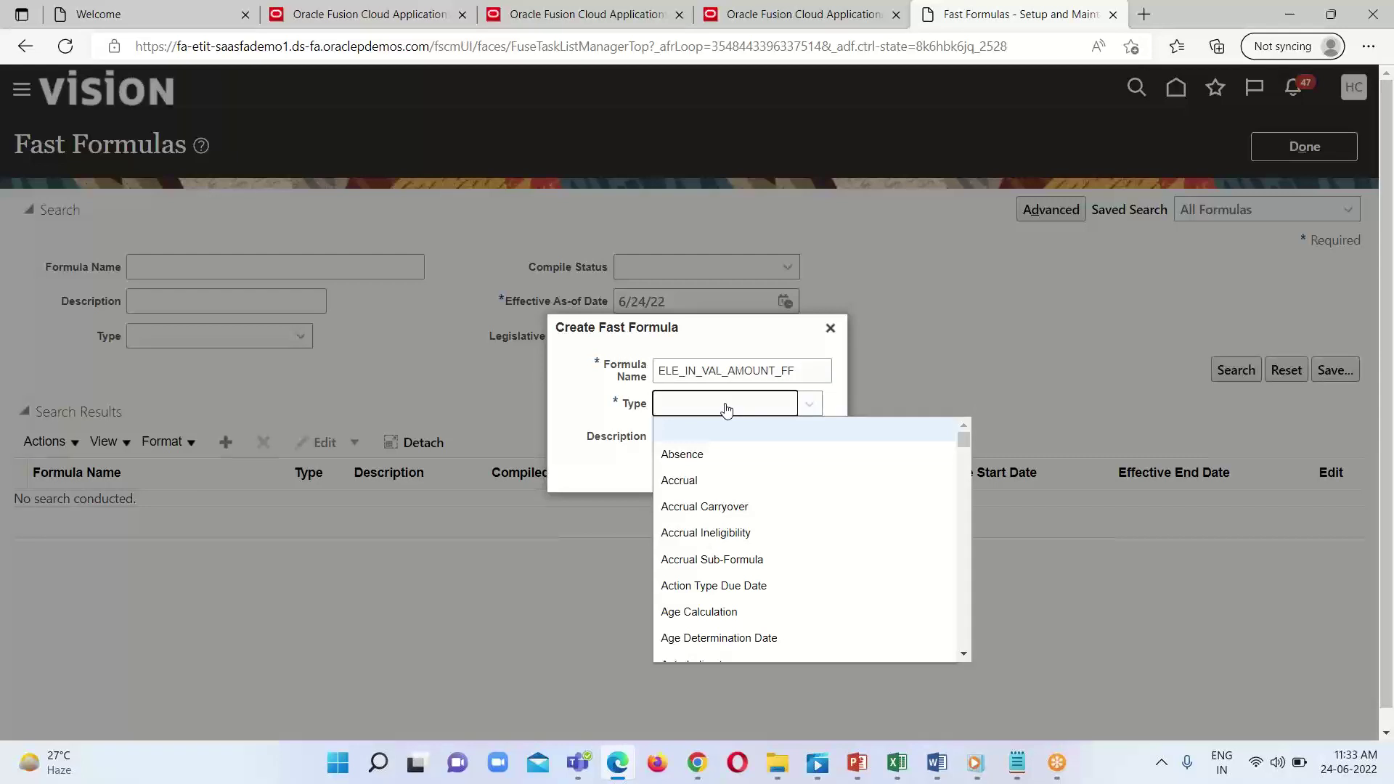
{"action": "scroll", "coordinate": [735, 538], "scroll_direction": "down", "scroll_amount": 7}
{"action": "scroll", "coordinate": [735, 559], "scroll_direction": "down", "scroll_amount": 7}
{"action": "scroll", "coordinate": [735, 556], "scroll_direction": "down", "scroll_amount": 5}
{"action": "scroll", "coordinate": [734, 553], "scroll_direction": "up", "scroll_amount": 4}
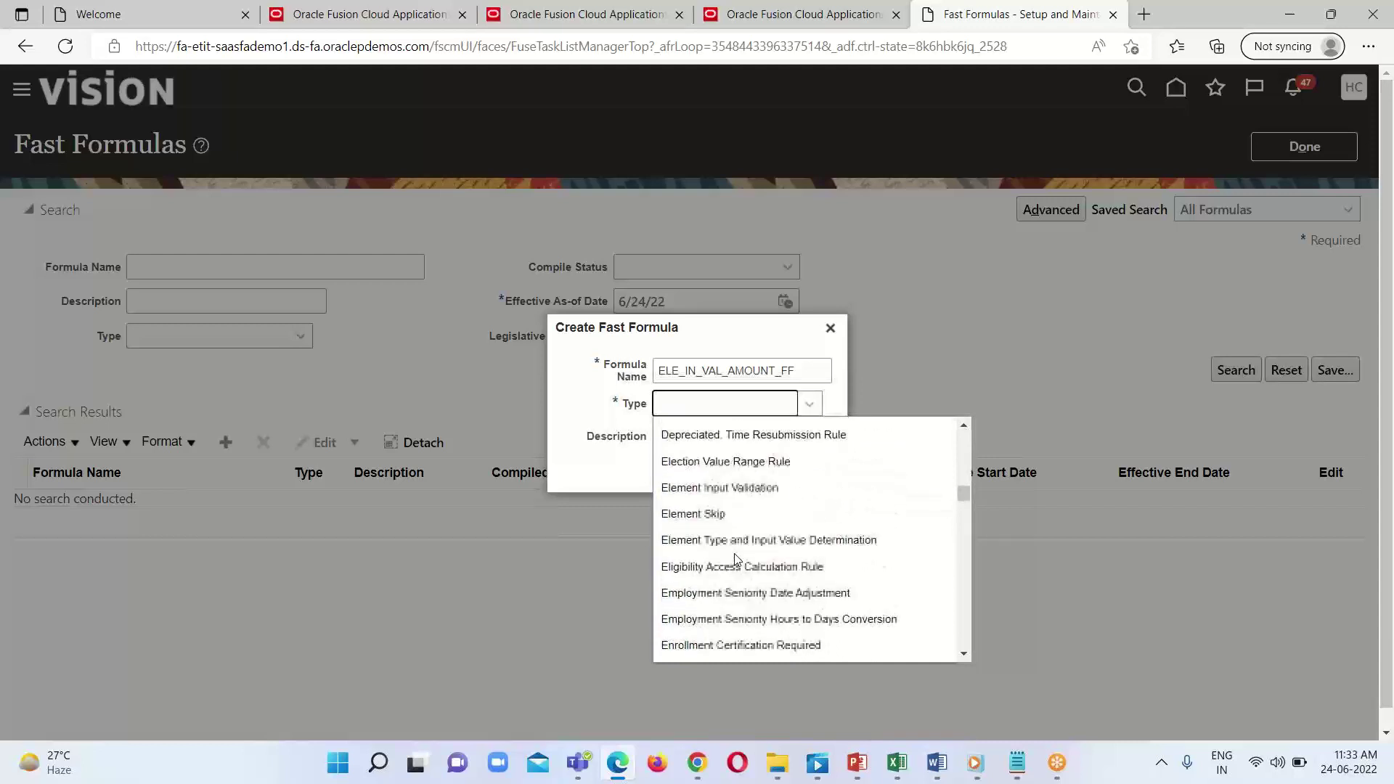
{"action": "left_click", "coordinate": [806, 488]}
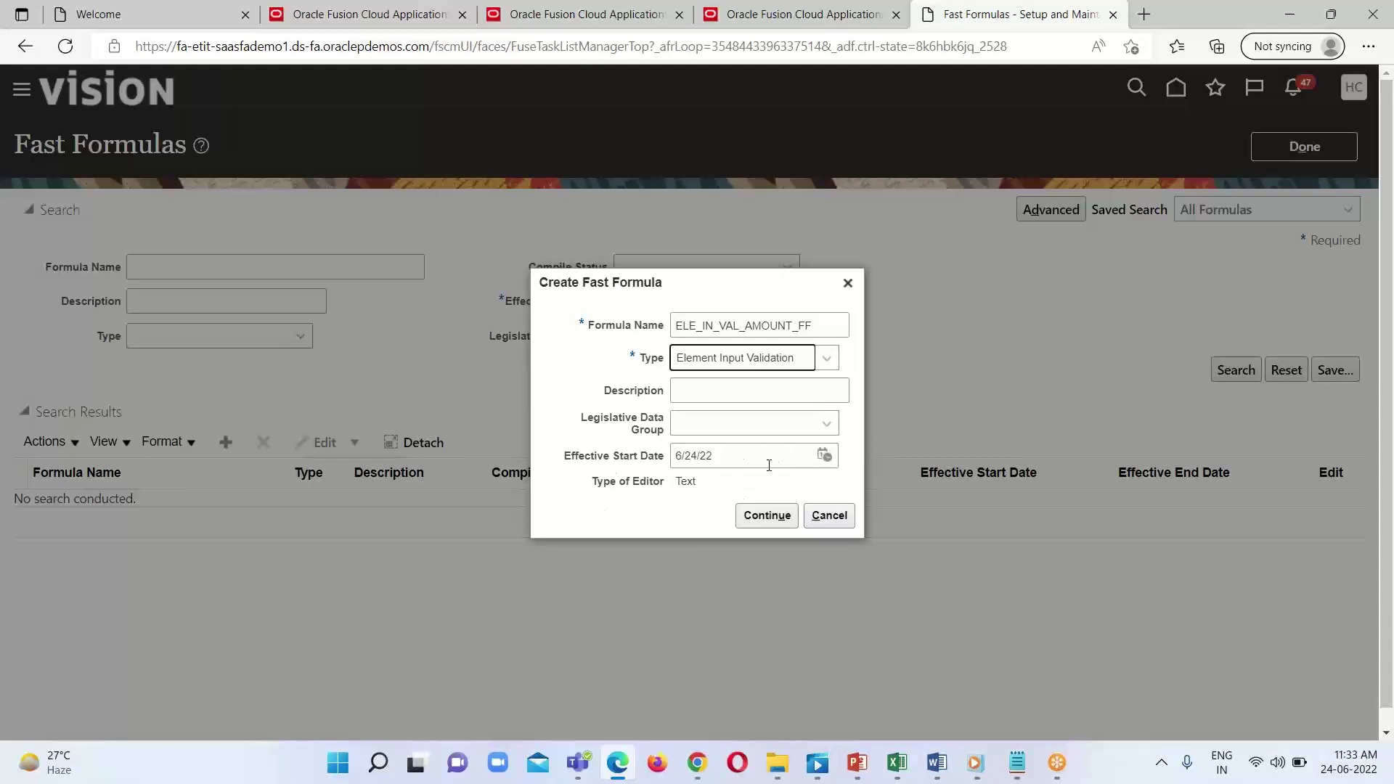
Set the effective start date to 1/1/1951 and continue to the formula editor.
{"action": "left_click_drag", "start_coordinate": [677, 455], "coordinate": [791, 455]}
{"action": "type", "text": "1/1"}
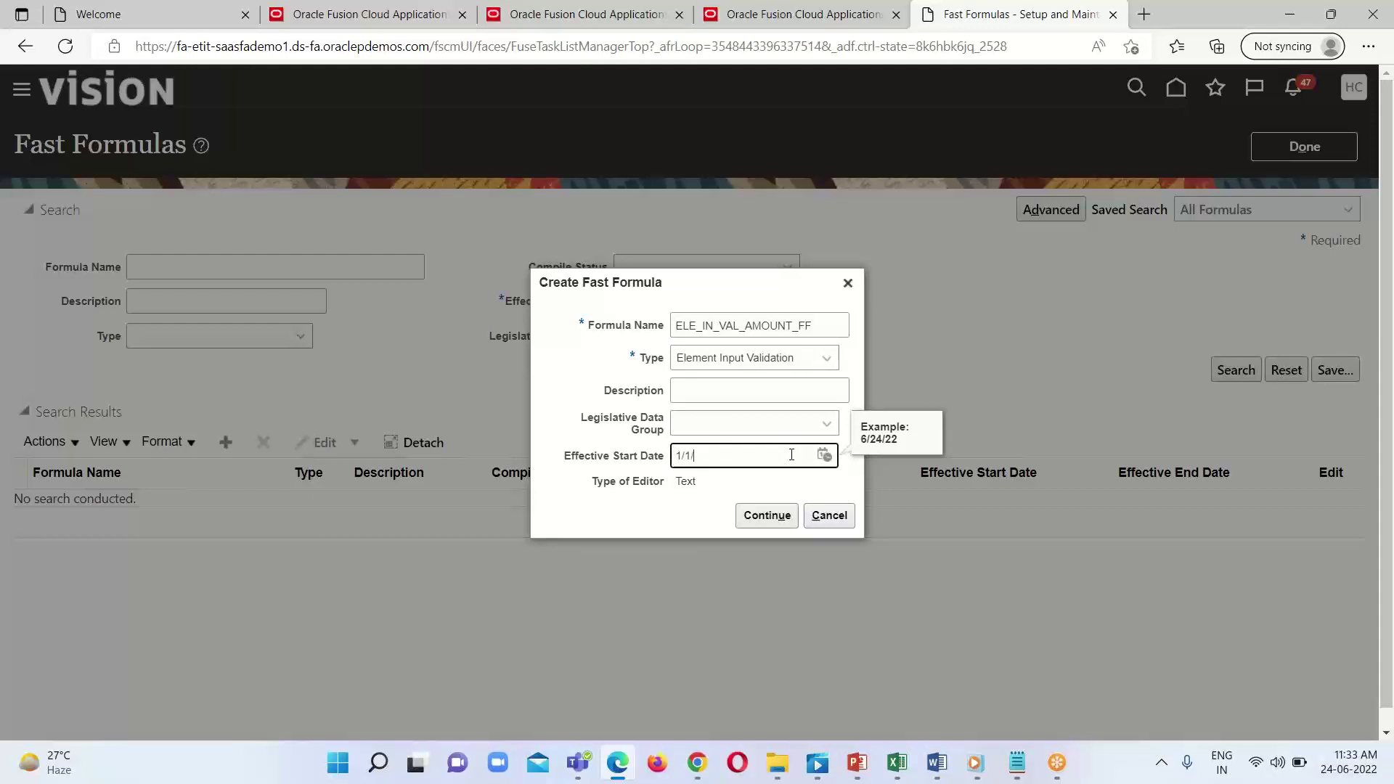
{"action": "type", "text": "/1951"}
{"action": "left_click", "coordinate": [768, 516]}
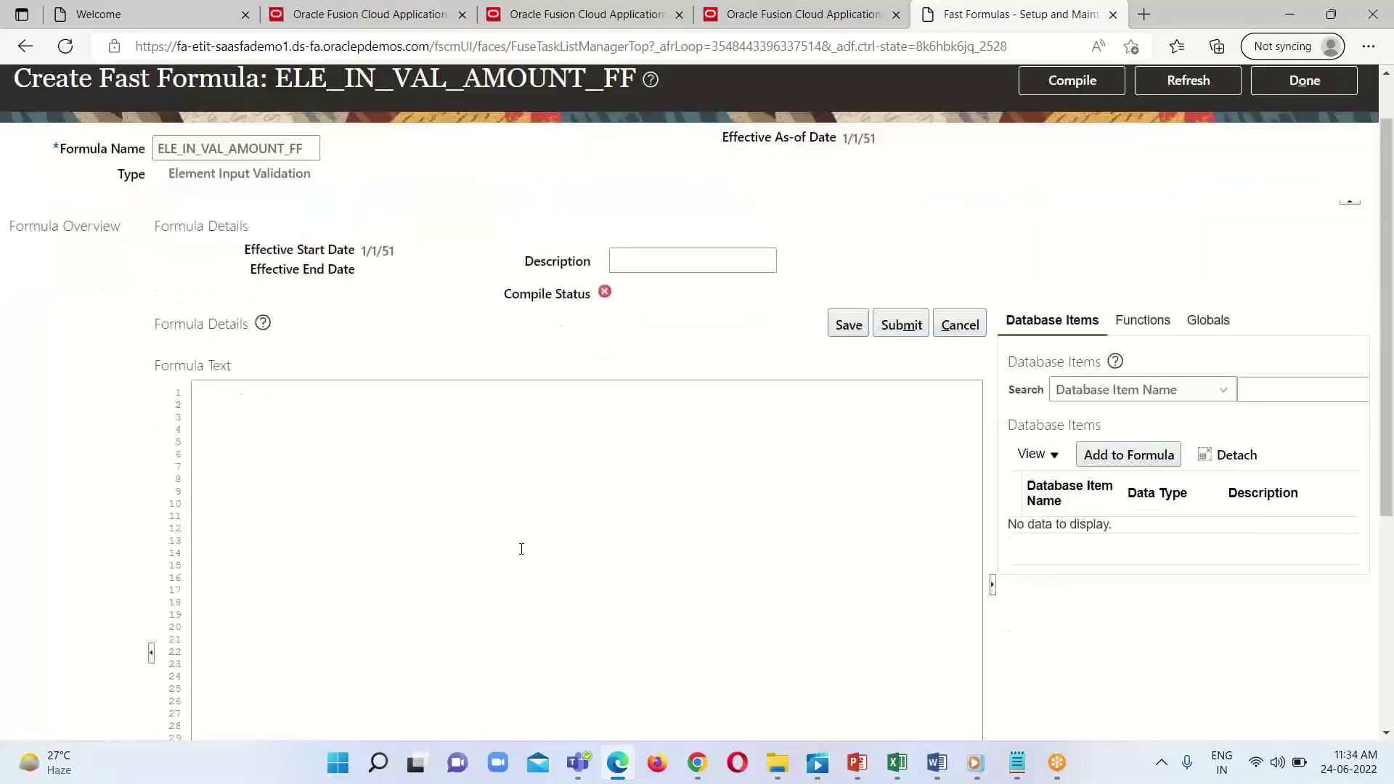
{"action": "scroll", "coordinate": [521, 546], "scroll_direction": "down", "scroll_amount": 5}
{"action": "scroll", "coordinate": [521, 547], "scroll_direction": "up", "scroll_amount": 5}
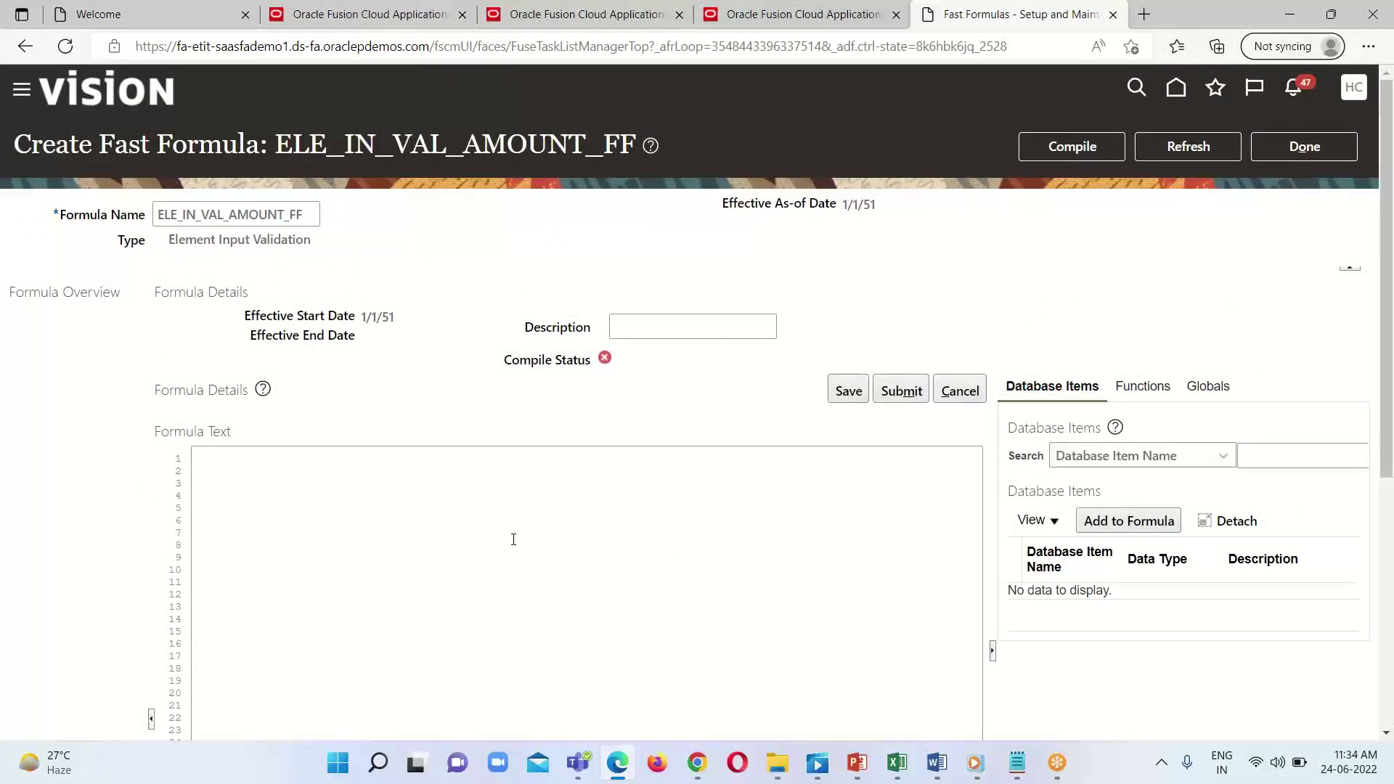
{"action": "left_click", "coordinate": [373, 518]}
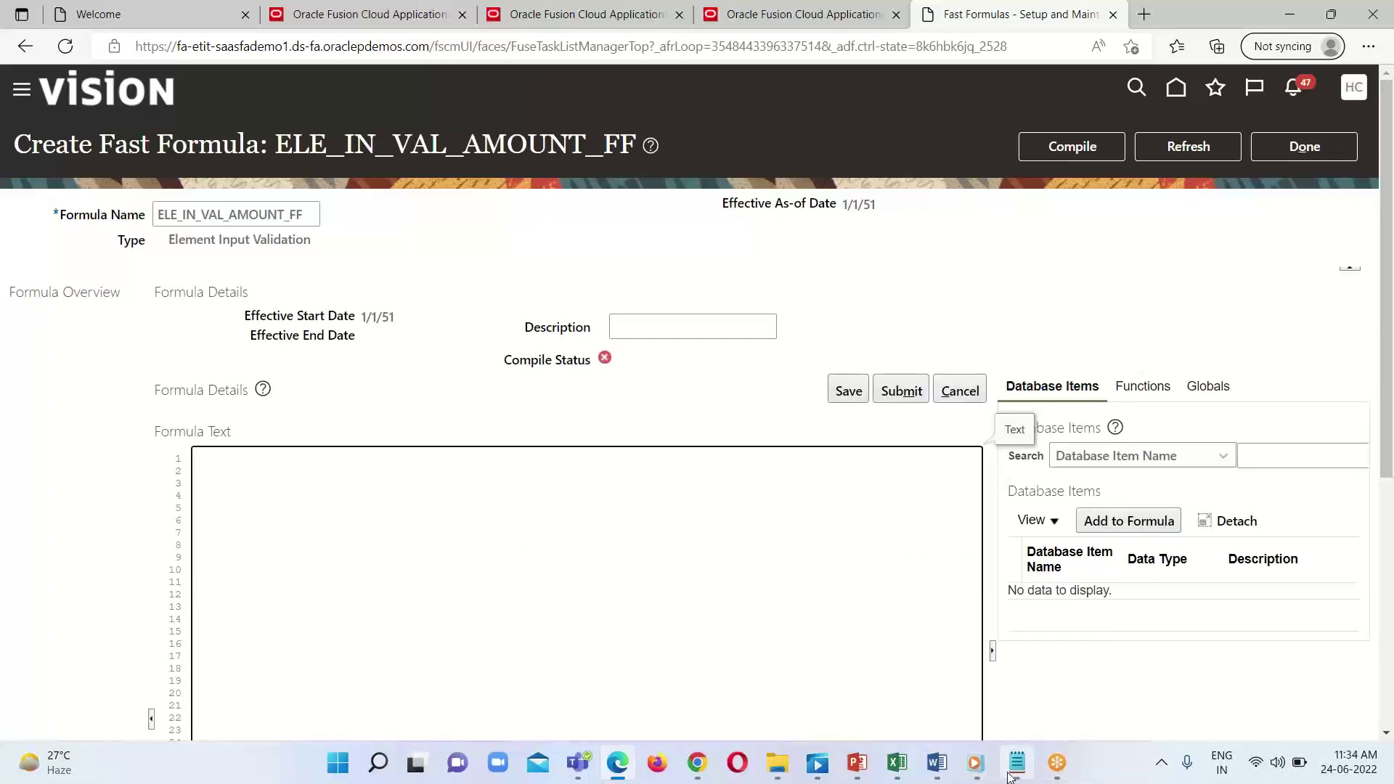
{"action": "mouse_move", "coordinate": [1014, 776]}
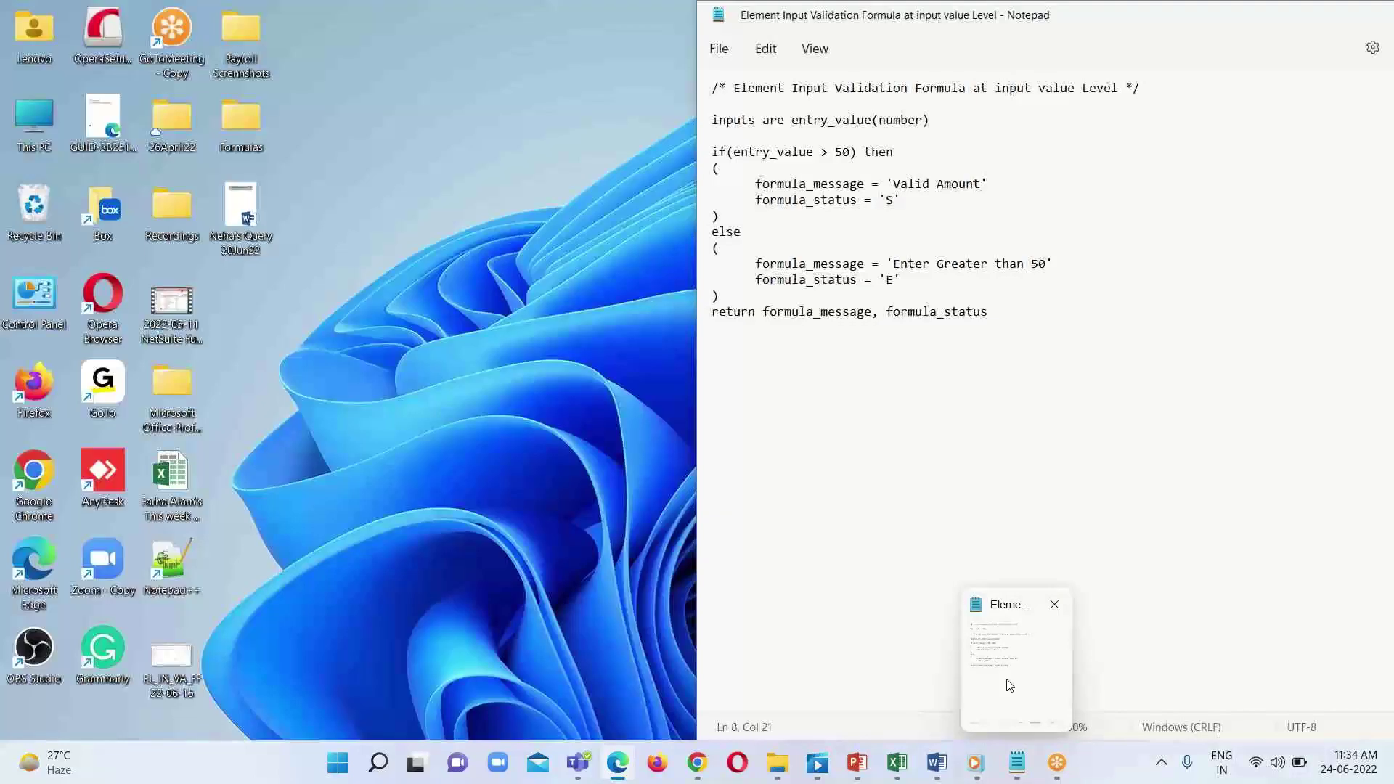
Copy the Notepad validation formula from the inputs line through the return line.
{"action": "left_click", "coordinate": [1012, 682]}
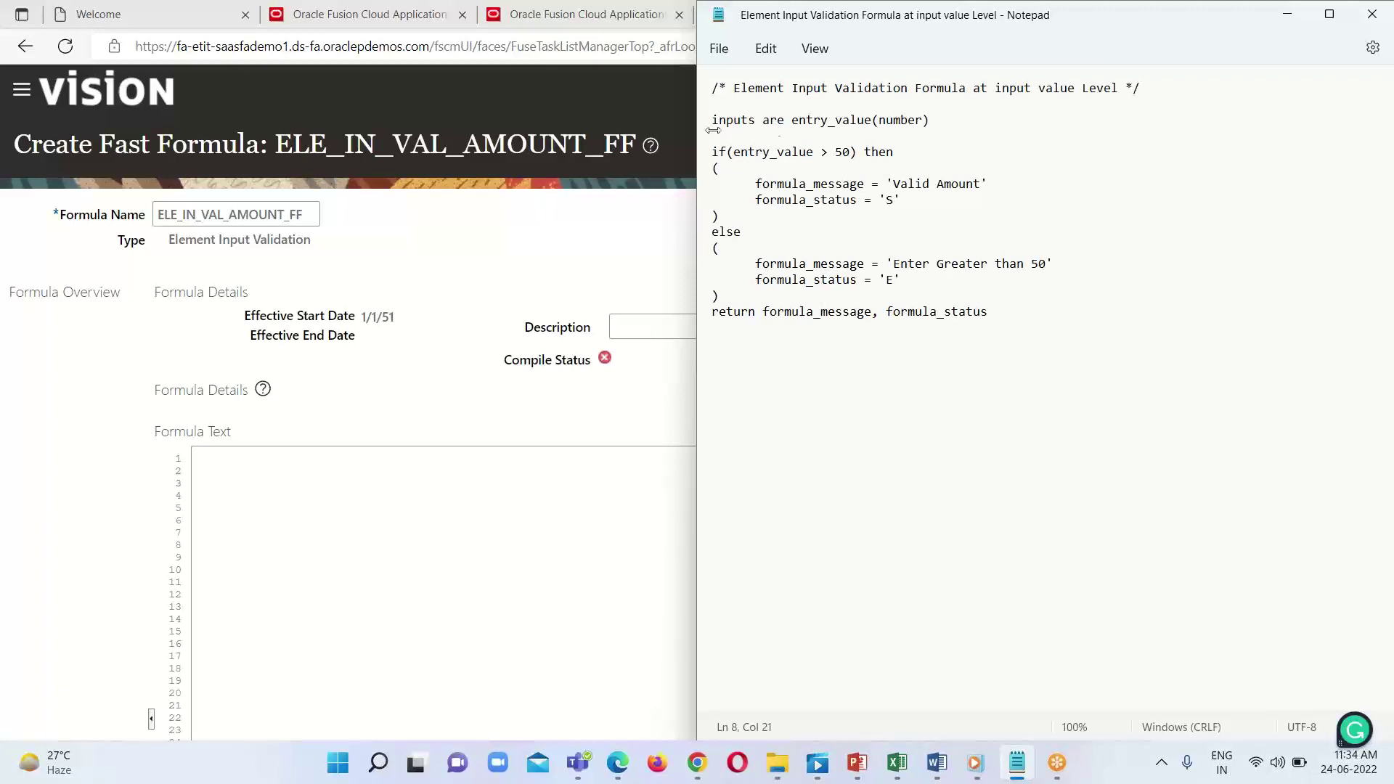
{"action": "left_click_drag", "start_coordinate": [712, 118], "coordinate": [1000, 317]}
{"action": "right_click", "coordinate": [799, 190]}
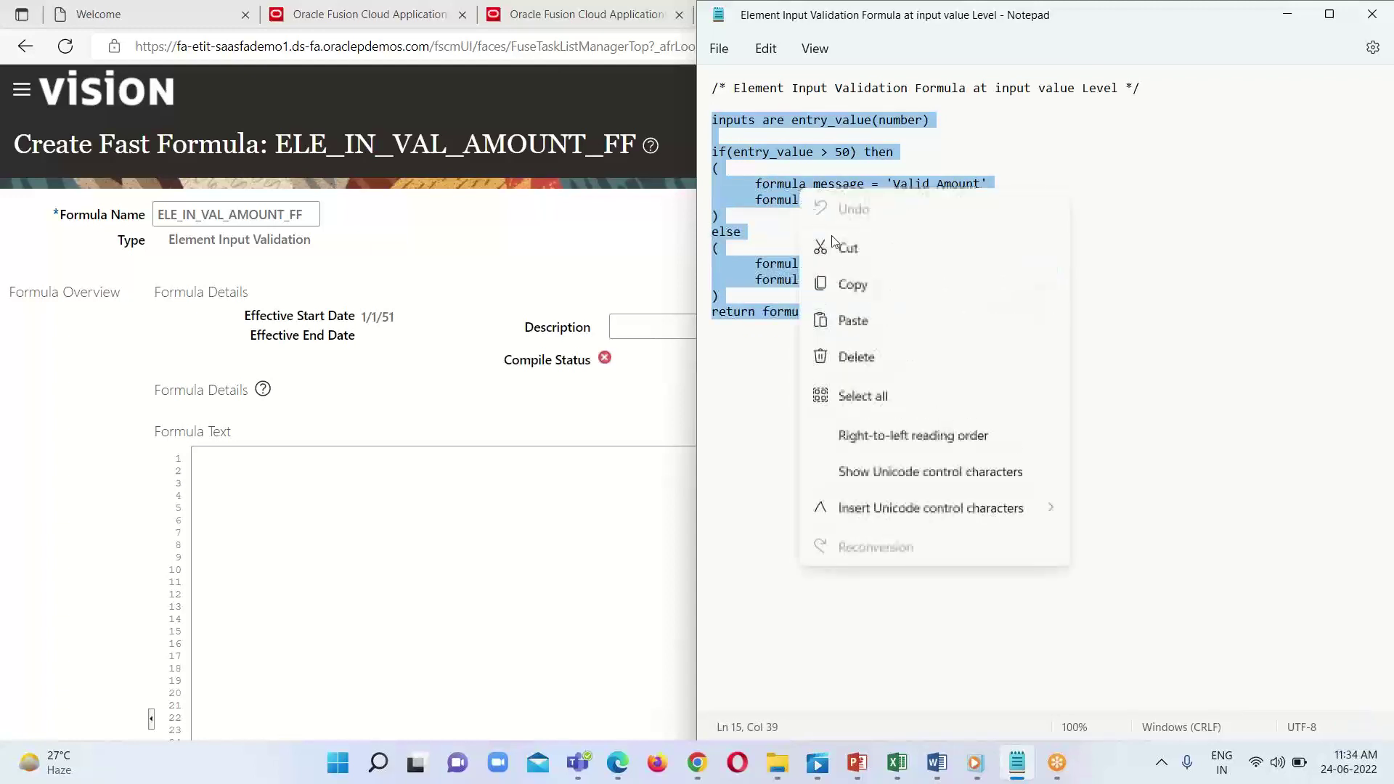
{"action": "left_click", "coordinate": [846, 283]}
{"action": "left_click", "coordinate": [280, 476]}
Paste the formula, reword its message to 'Please Enter the value Greater than 50', and save.
{"action": "right_click", "coordinate": [280, 476]}
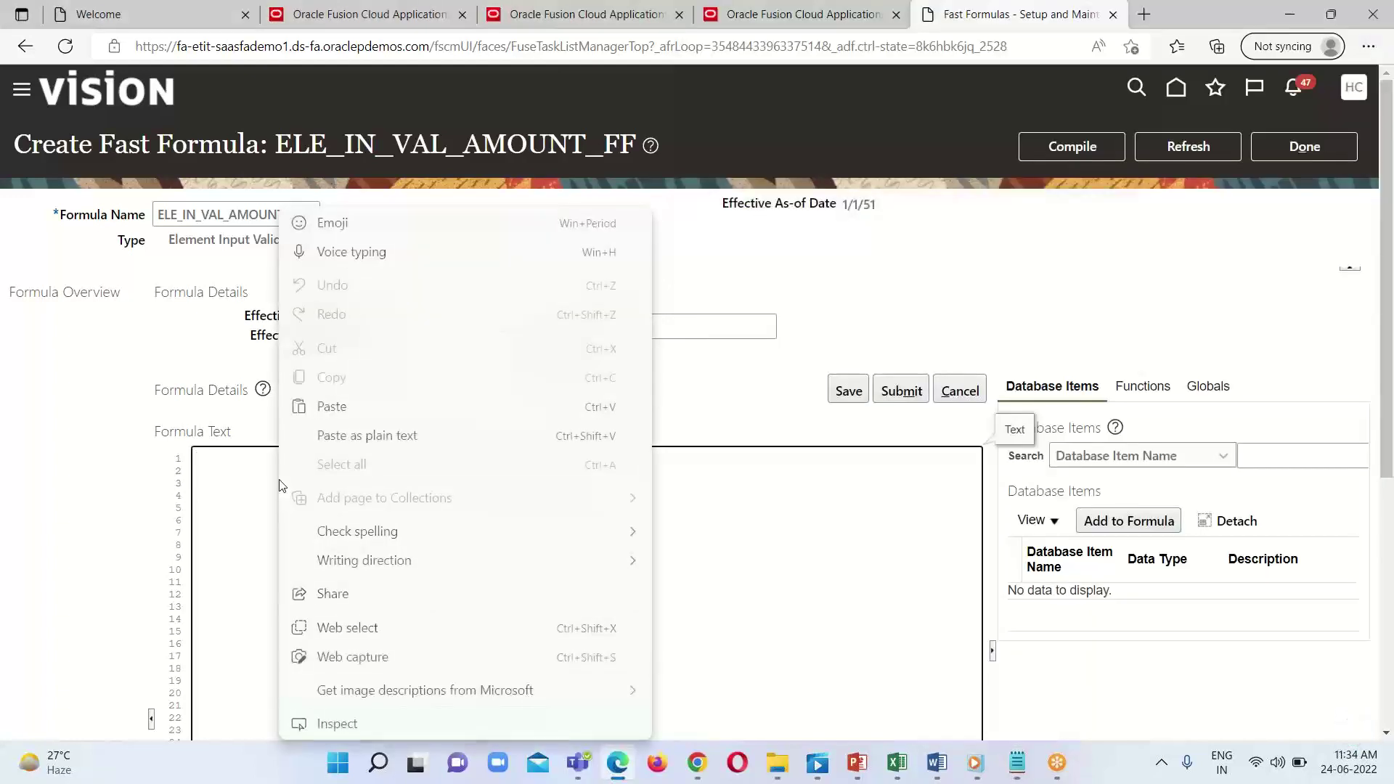
{"action": "left_click", "coordinate": [329, 405]}
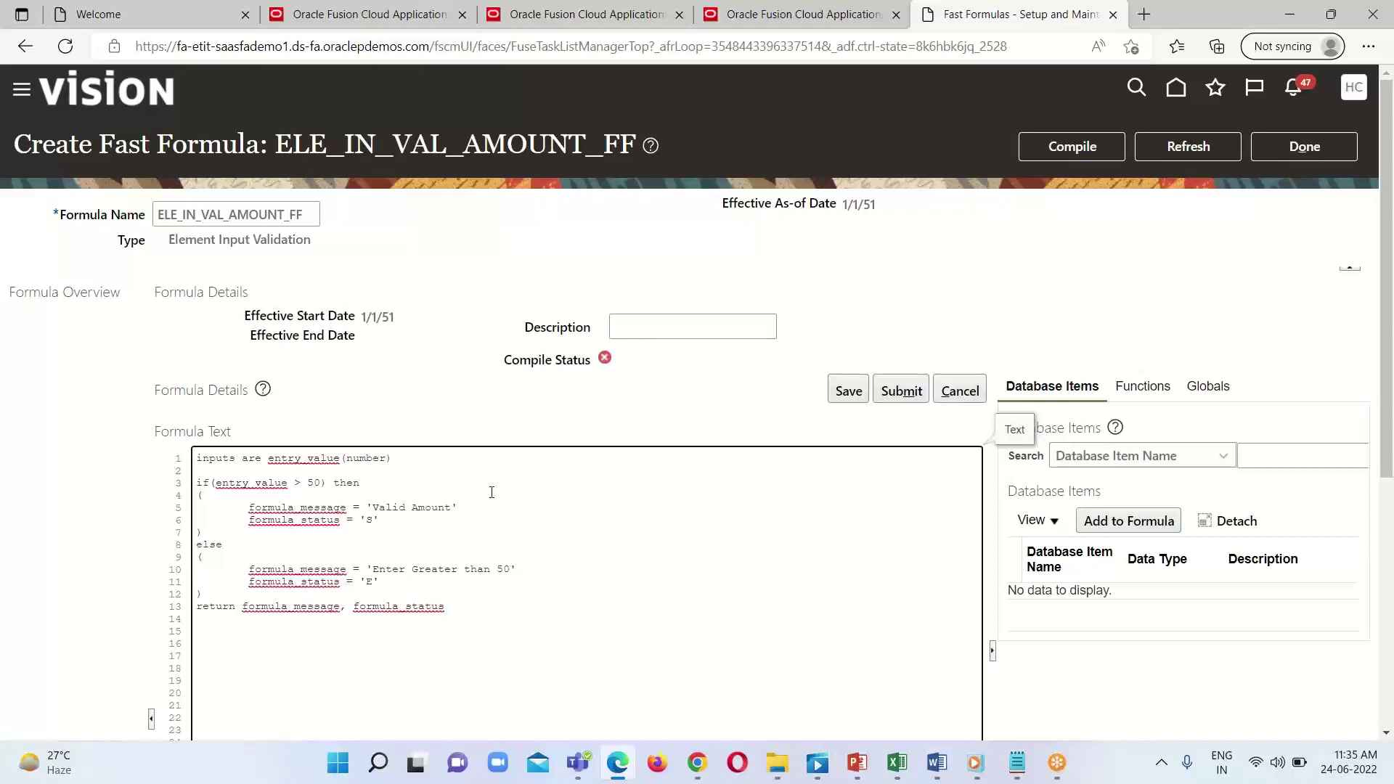
{"action": "left_click", "coordinate": [340, 520]}
{"action": "type", "text": "Plea"}
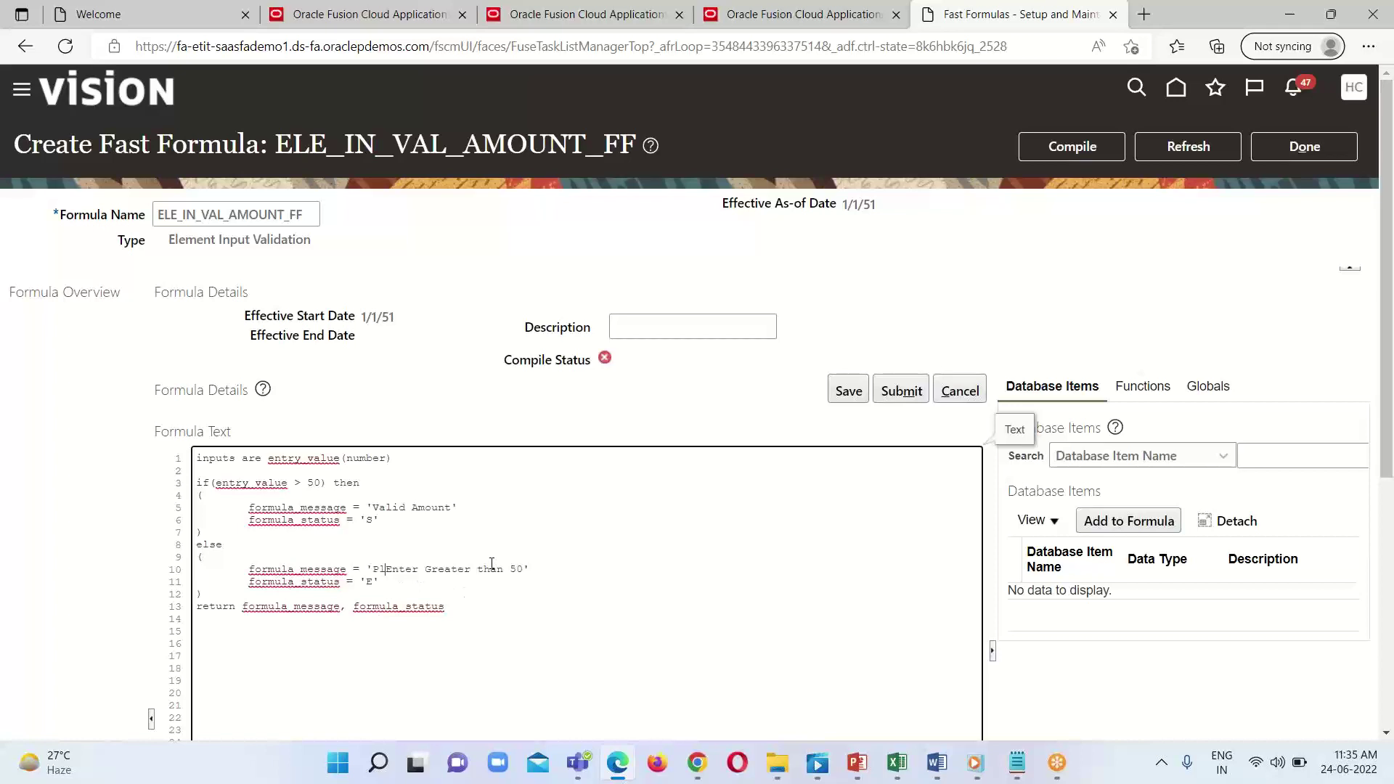
{"action": "type", "text": "se"}
{"action": "type", "text": "the "}
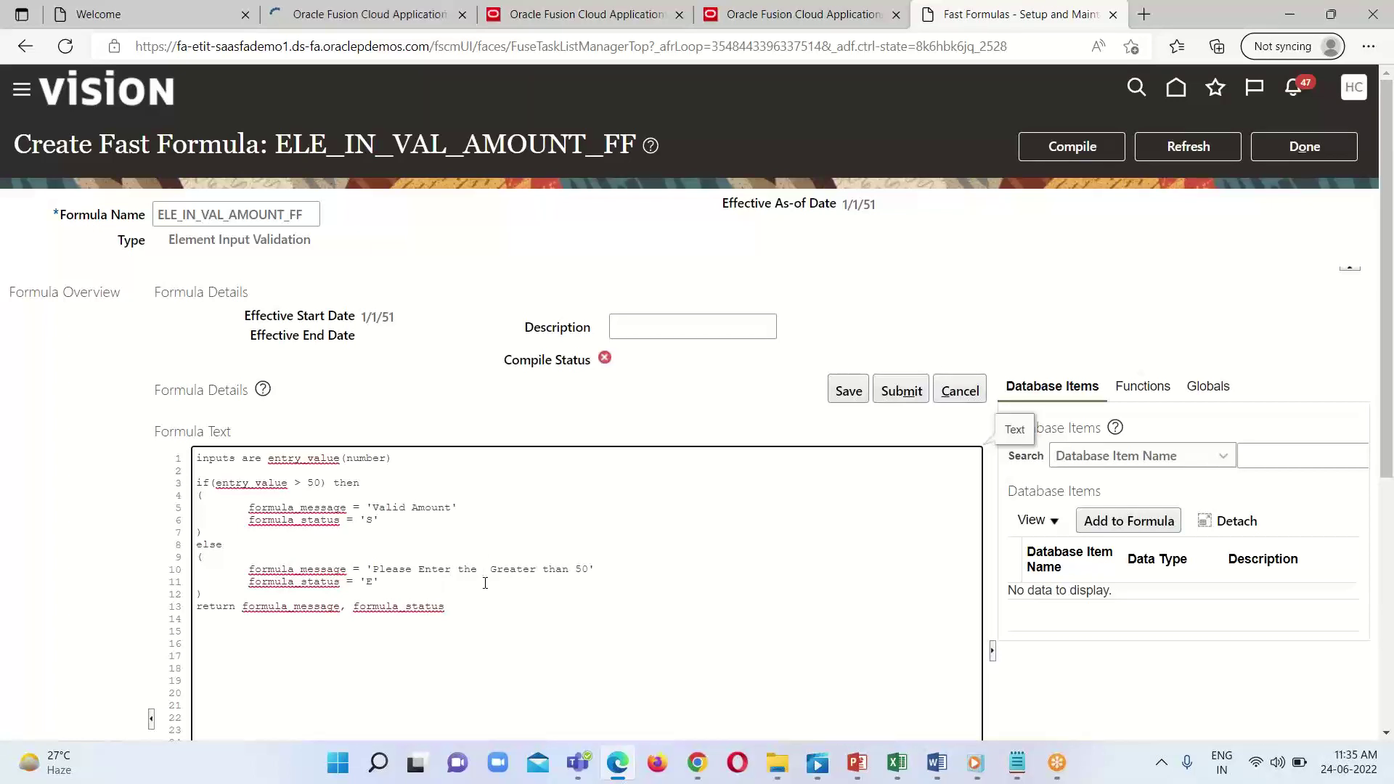
{"action": "type", "text": "value"}
{"action": "scroll", "coordinate": [560, 570], "scroll_direction": "down", "scroll_amount": 3}
{"action": "scroll", "coordinate": [756, 473], "scroll_direction": "up", "scroll_amount": 3}
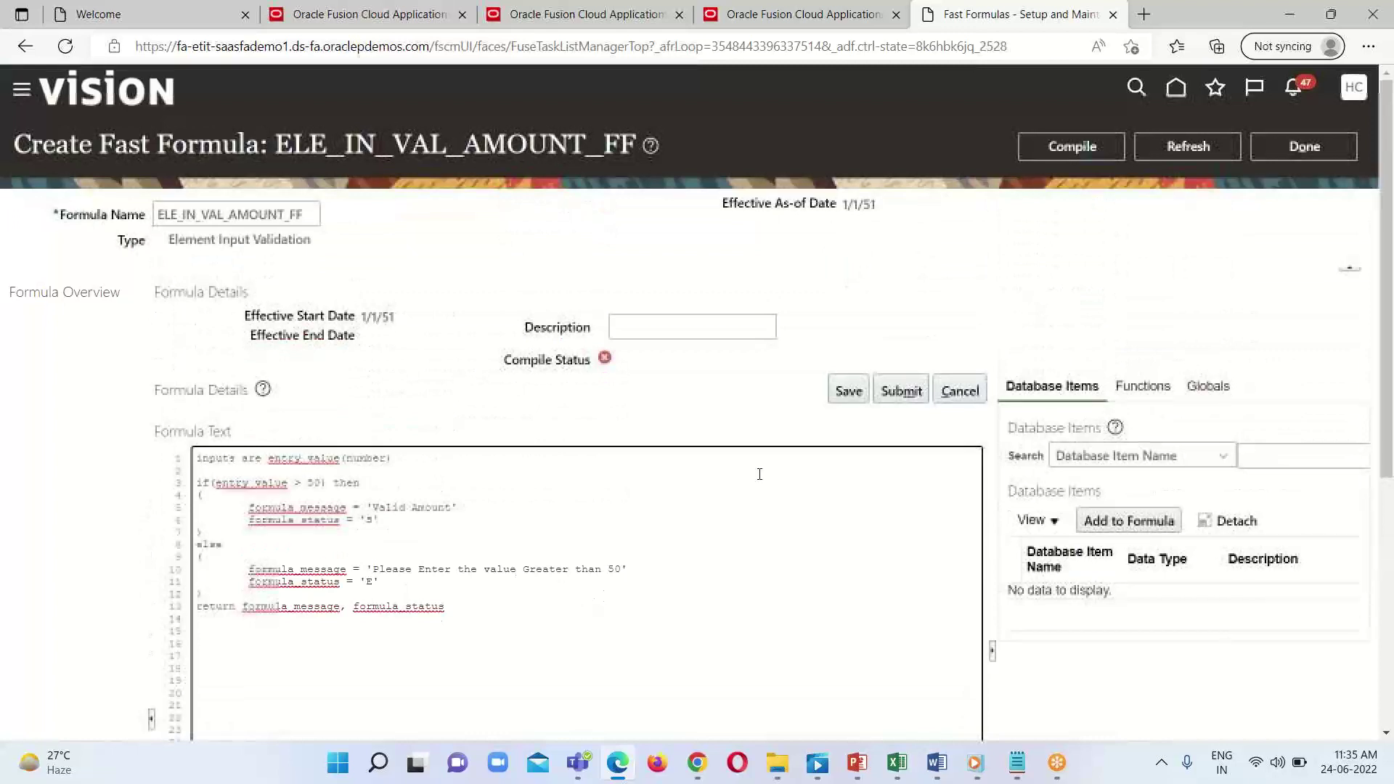
{"action": "left_click", "coordinate": [847, 395]}
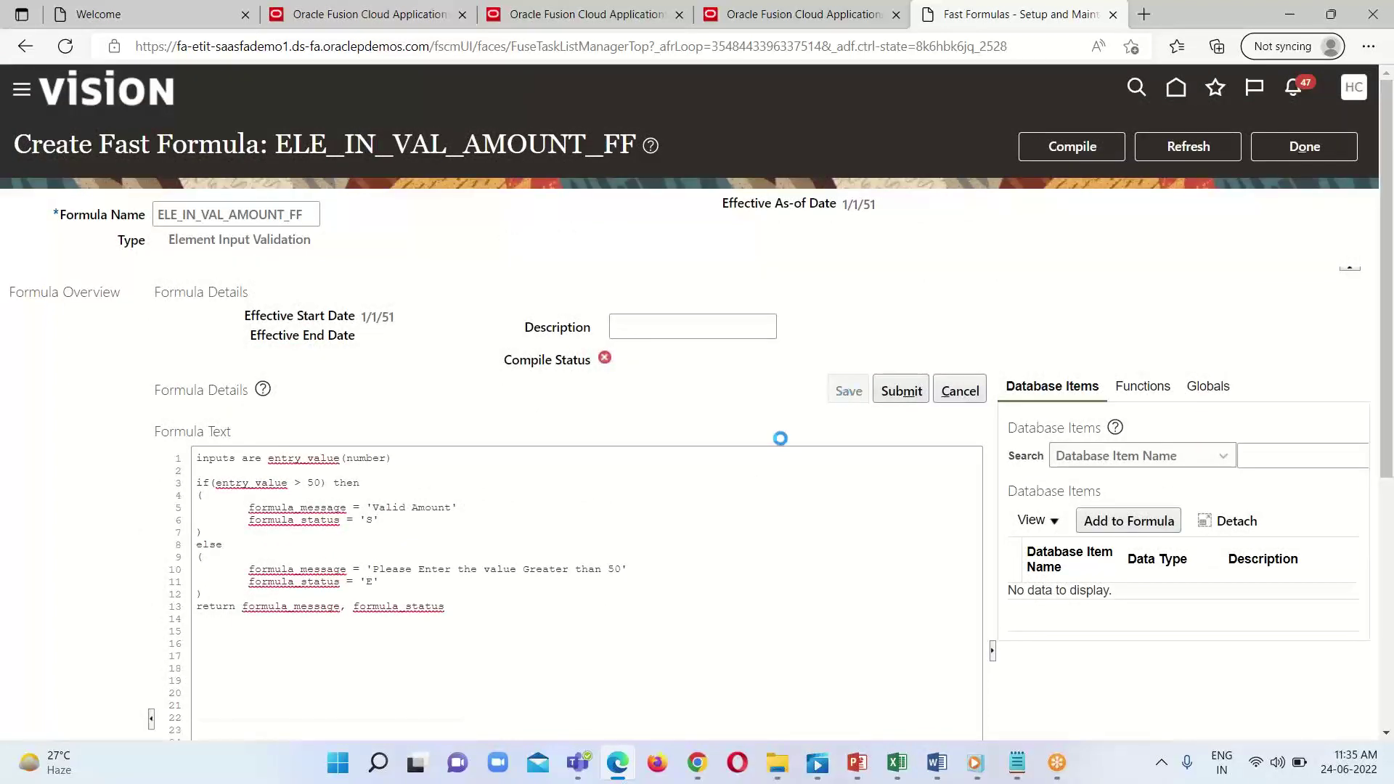
Submit and compile ELE_IN_VAL_AMOUNT_FF, refreshing until the compile status shows a green check.
{"action": "left_click", "coordinate": [886, 398]}
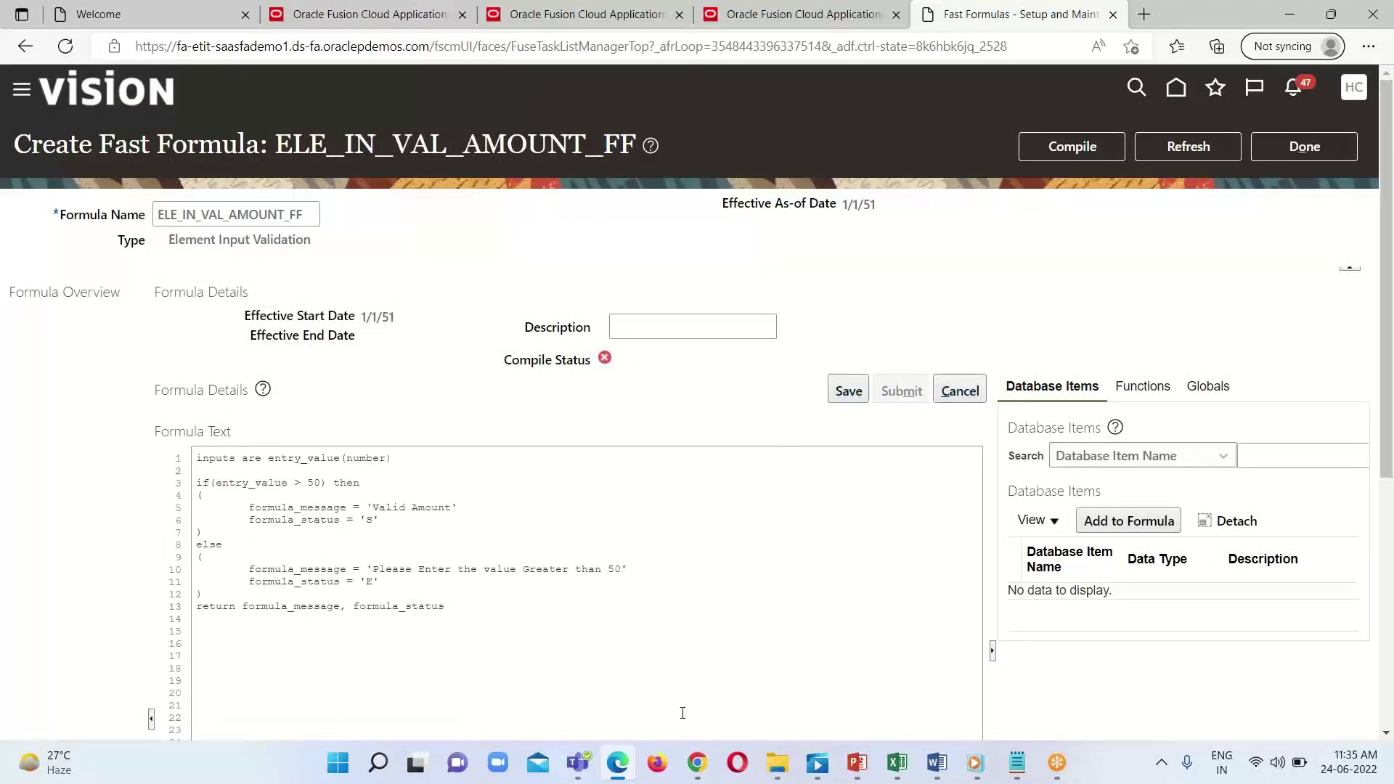
{"action": "left_click", "coordinate": [1063, 149]}
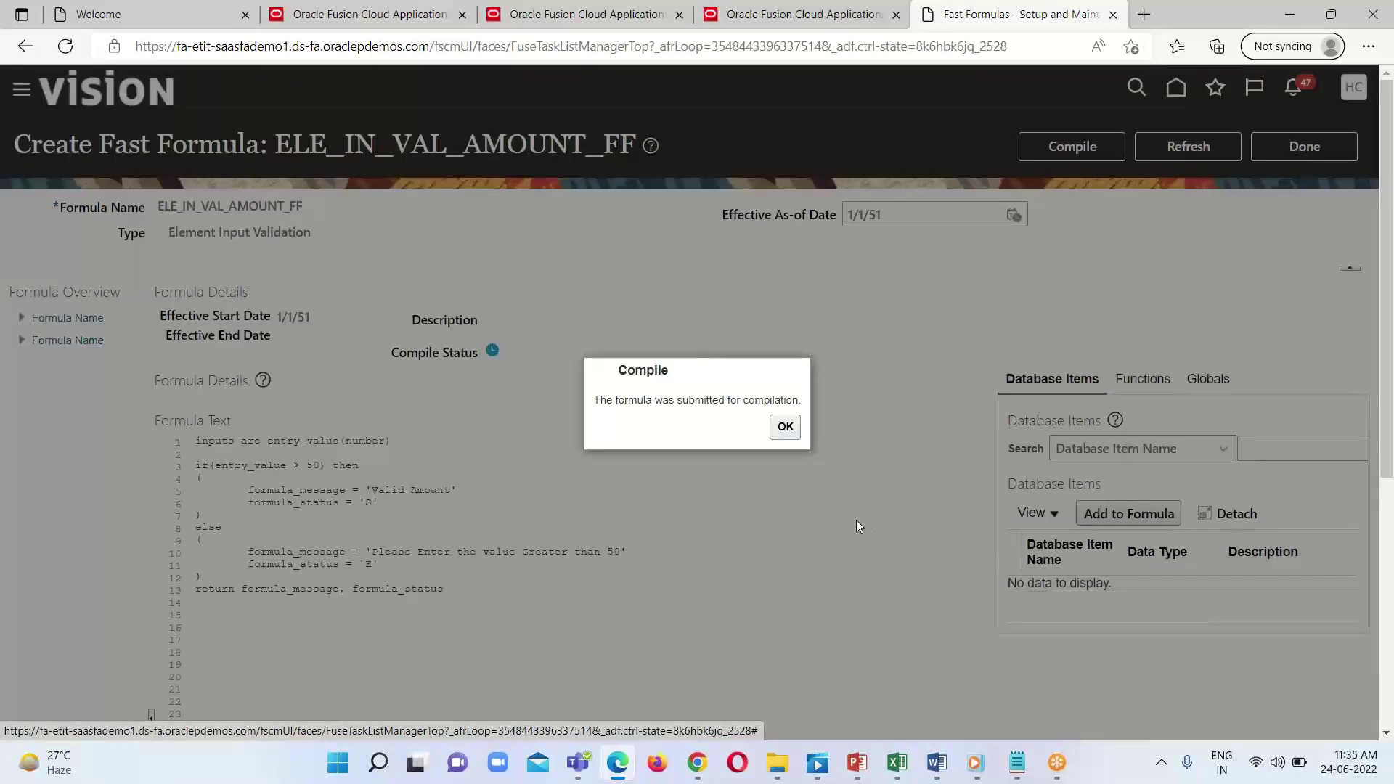
{"action": "left_click", "coordinate": [793, 433]}
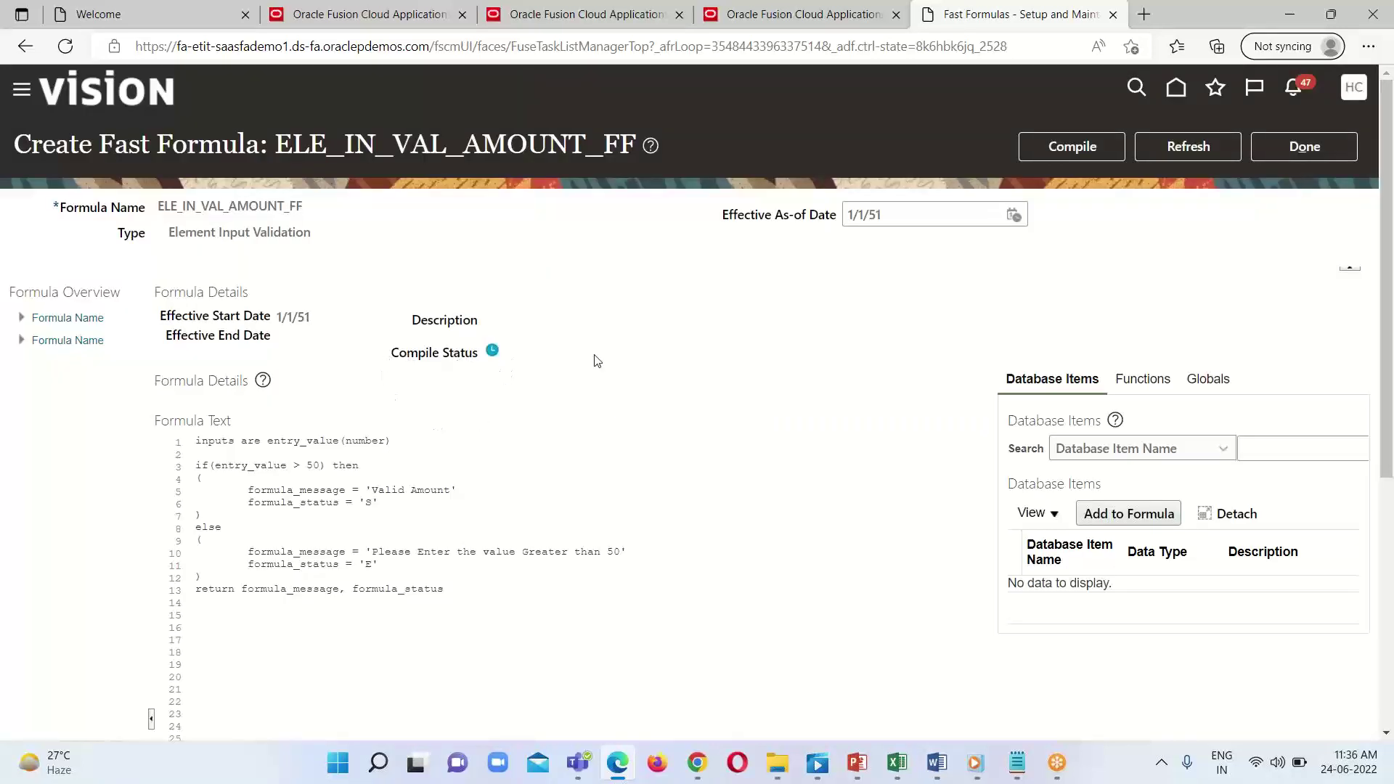
{"action": "left_click", "coordinate": [1207, 150]}
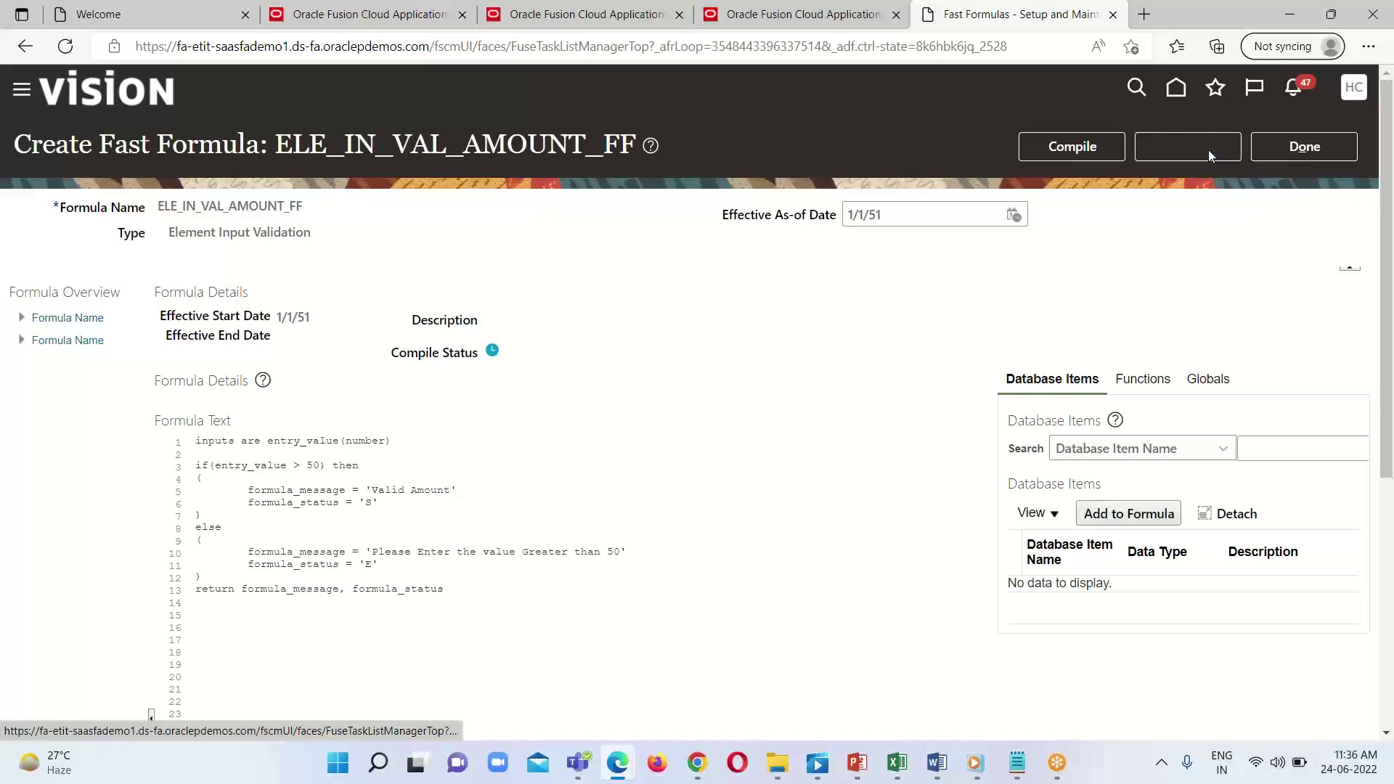
{"action": "left_click", "coordinate": [1201, 149]}
{"action": "left_click", "coordinate": [1199, 149]}
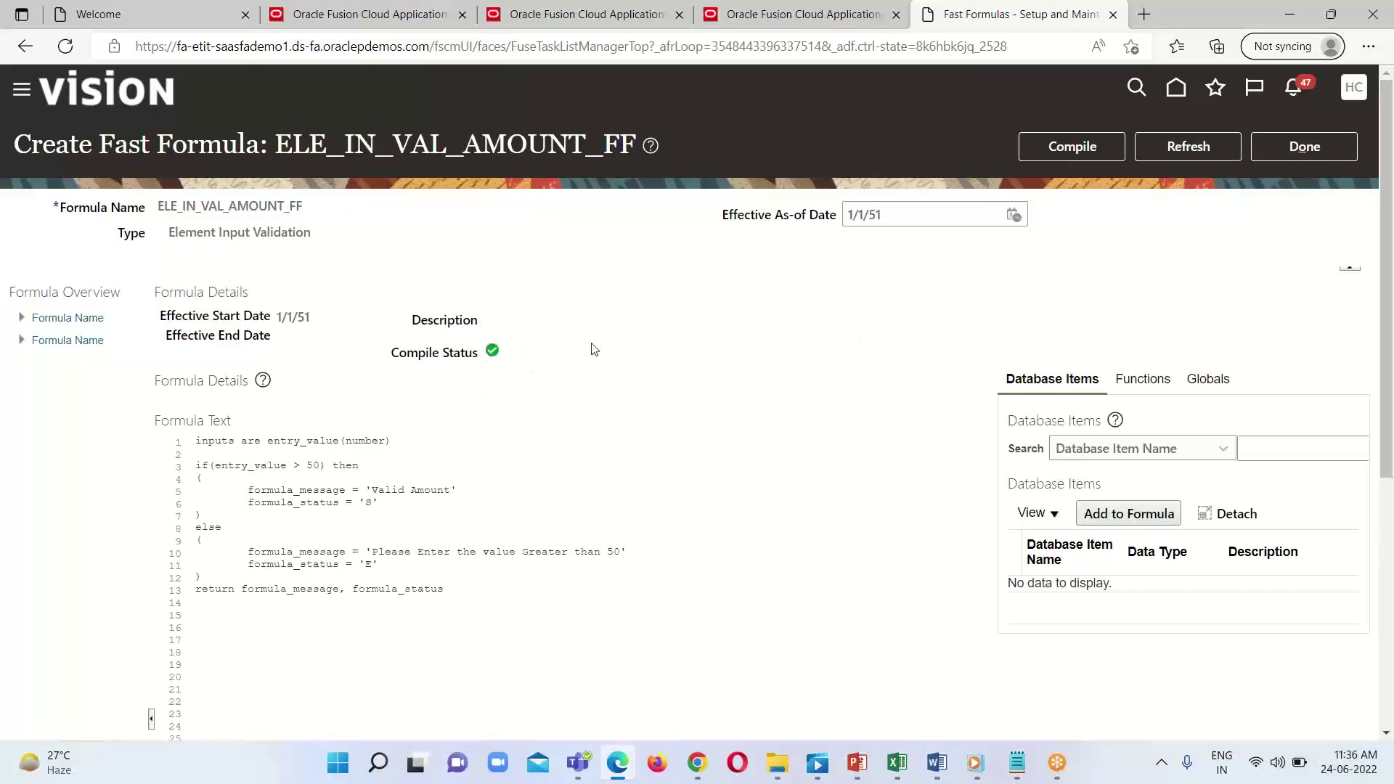
{"action": "scroll", "coordinate": [535, 389], "scroll_direction": "down", "scroll_amount": 2}
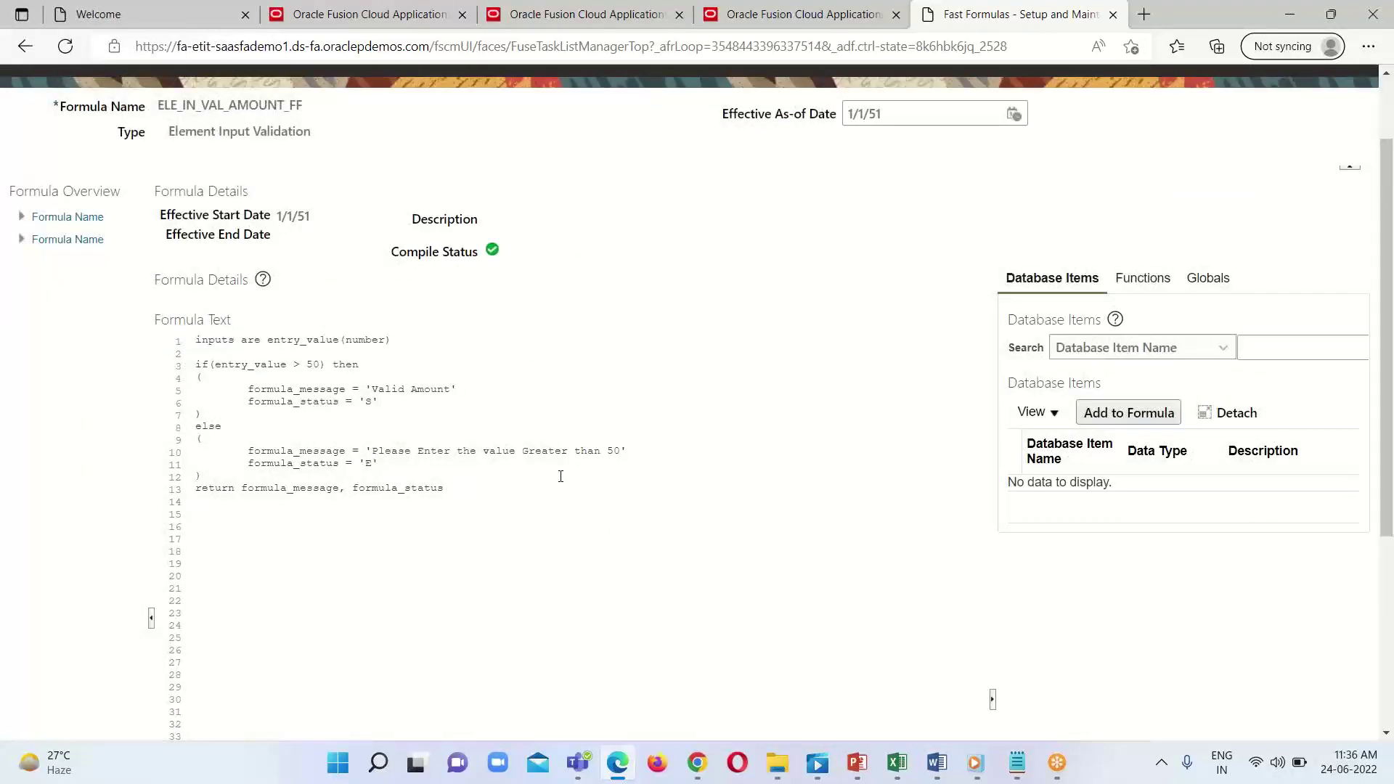
Copy the formula name ELE_IN_VAL_AMOUNT_FF from the formula page.
{"action": "scroll", "coordinate": [554, 476], "scroll_direction": "up", "scroll_amount": 2}
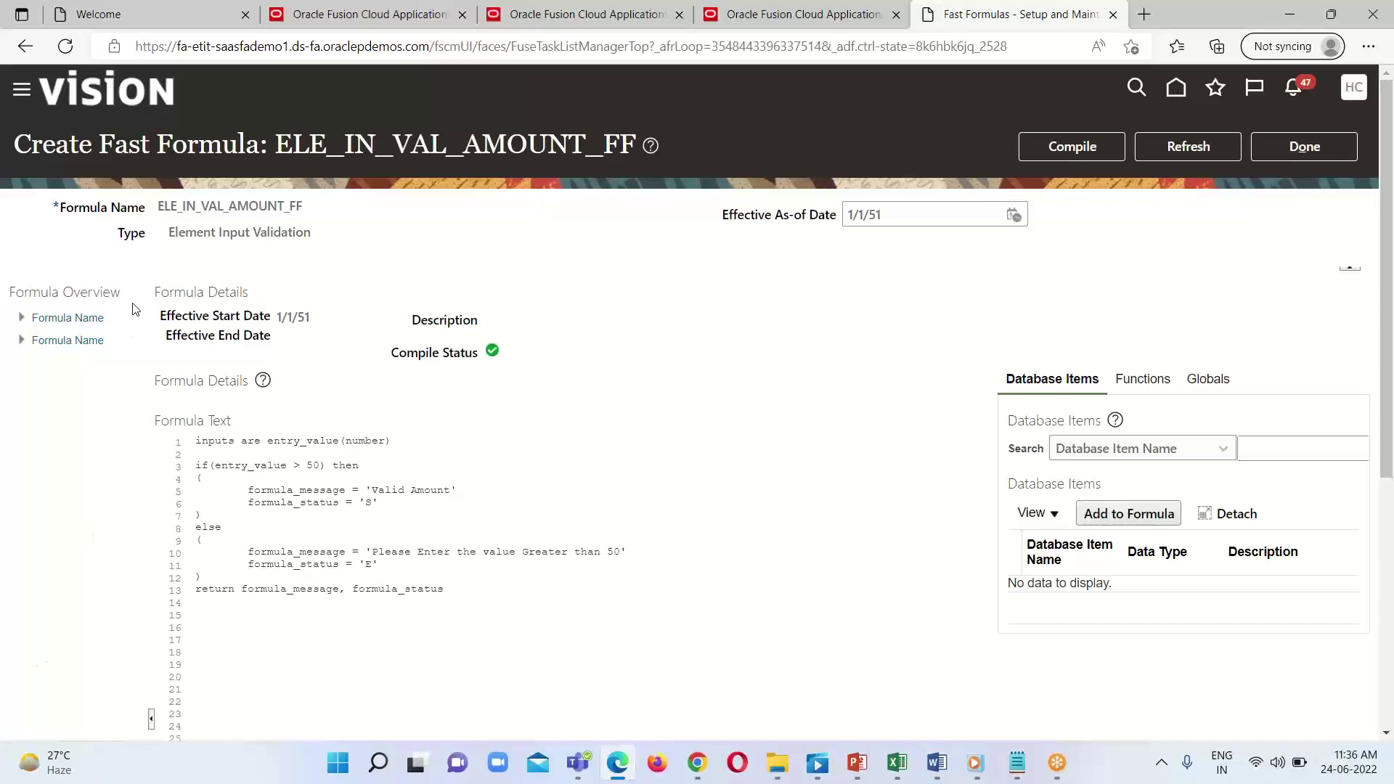
{"action": "left_click_drag", "start_coordinate": [161, 206], "coordinate": [305, 210]}
{"action": "left_click", "coordinate": [314, 214]}
{"action": "left_click_drag", "start_coordinate": [159, 205], "coordinate": [304, 208]}
{"action": "left_click", "coordinate": [309, 209]}
{"action": "double_click", "coordinate": [270, 209]}
{"action": "right_click", "coordinate": [263, 210]}
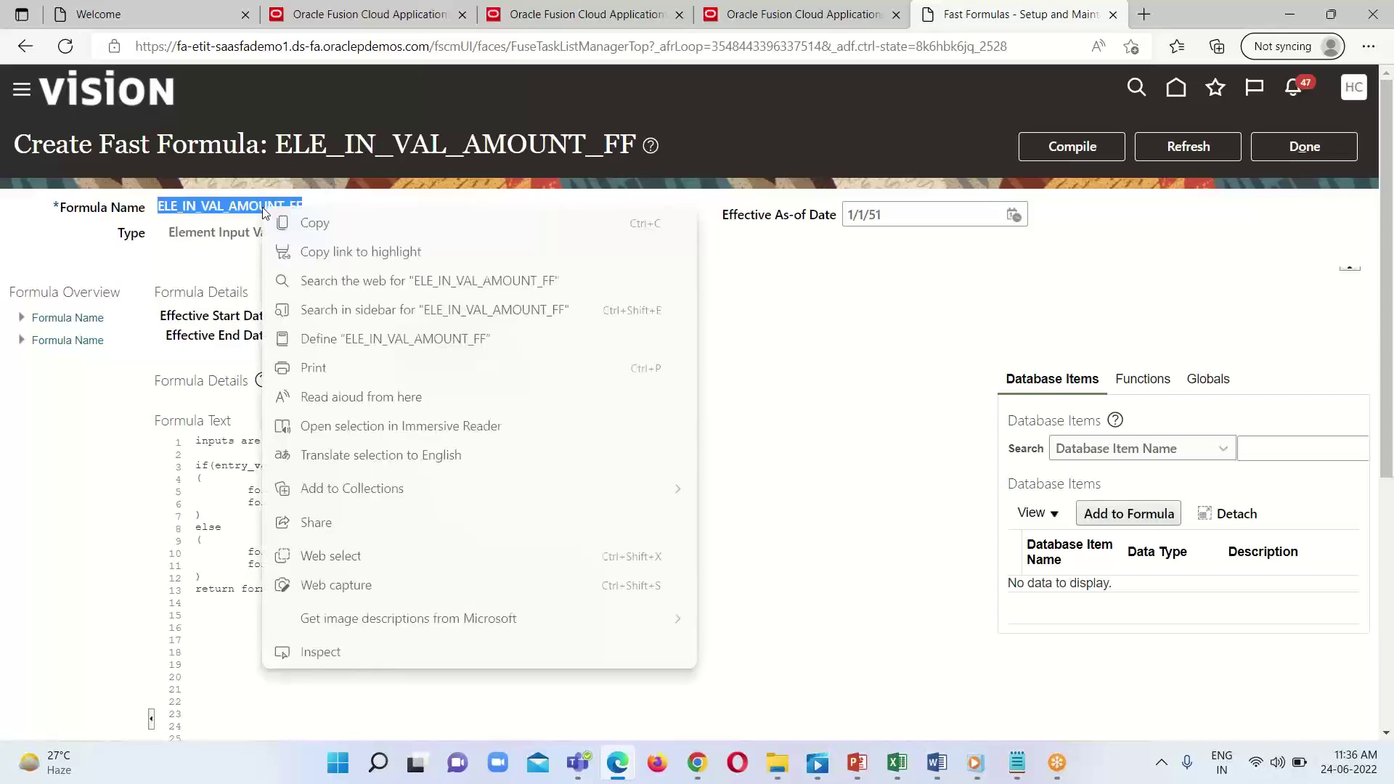
{"action": "left_click", "coordinate": [305, 223]}
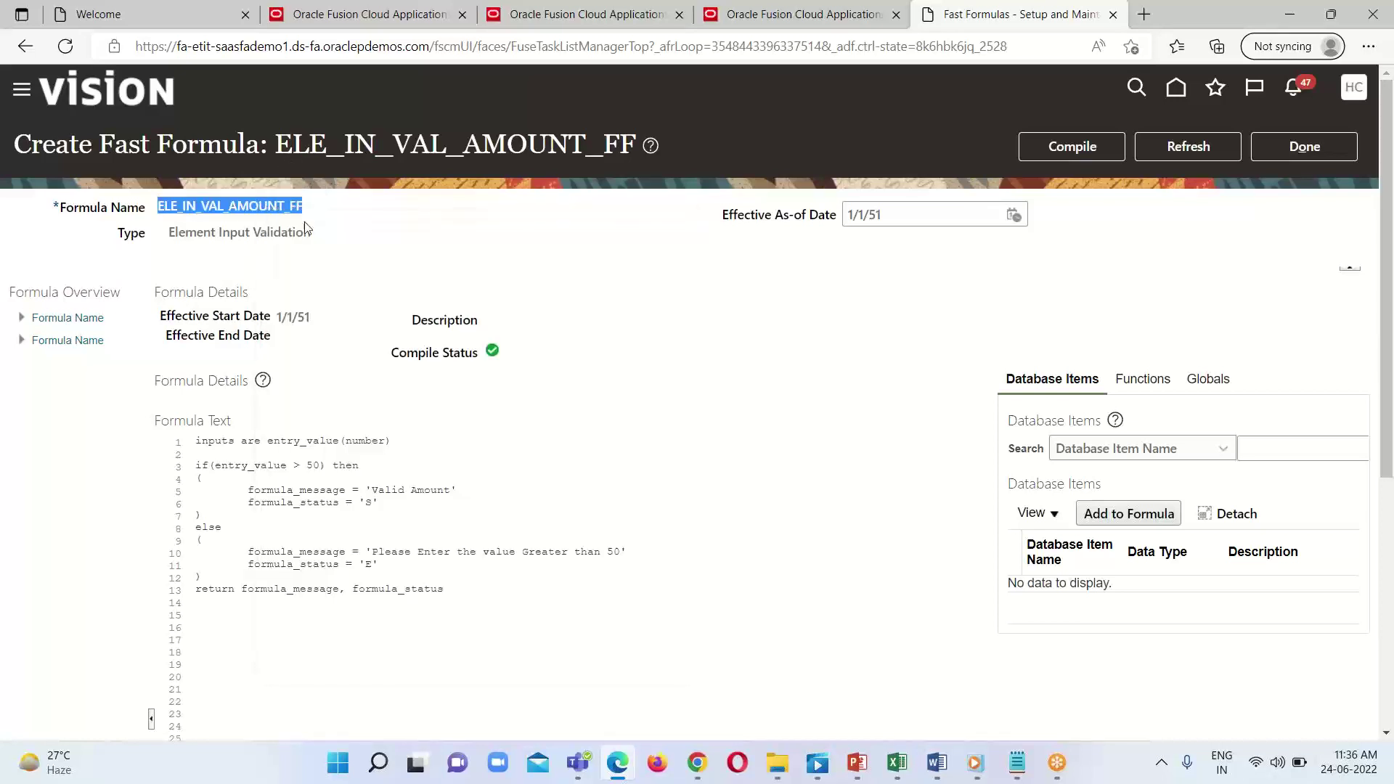
Paste ELE_IN_VAL_AMOUNT_FF into Notepad on a new line below the header comment.
{"action": "left_click", "coordinate": [1016, 762]}
{"action": "left_click", "coordinate": [801, 444]}
{"action": "left_click", "coordinate": [1152, 88]}
{"action": "key", "text": "Return"}
{"action": "key", "text": "Return"}
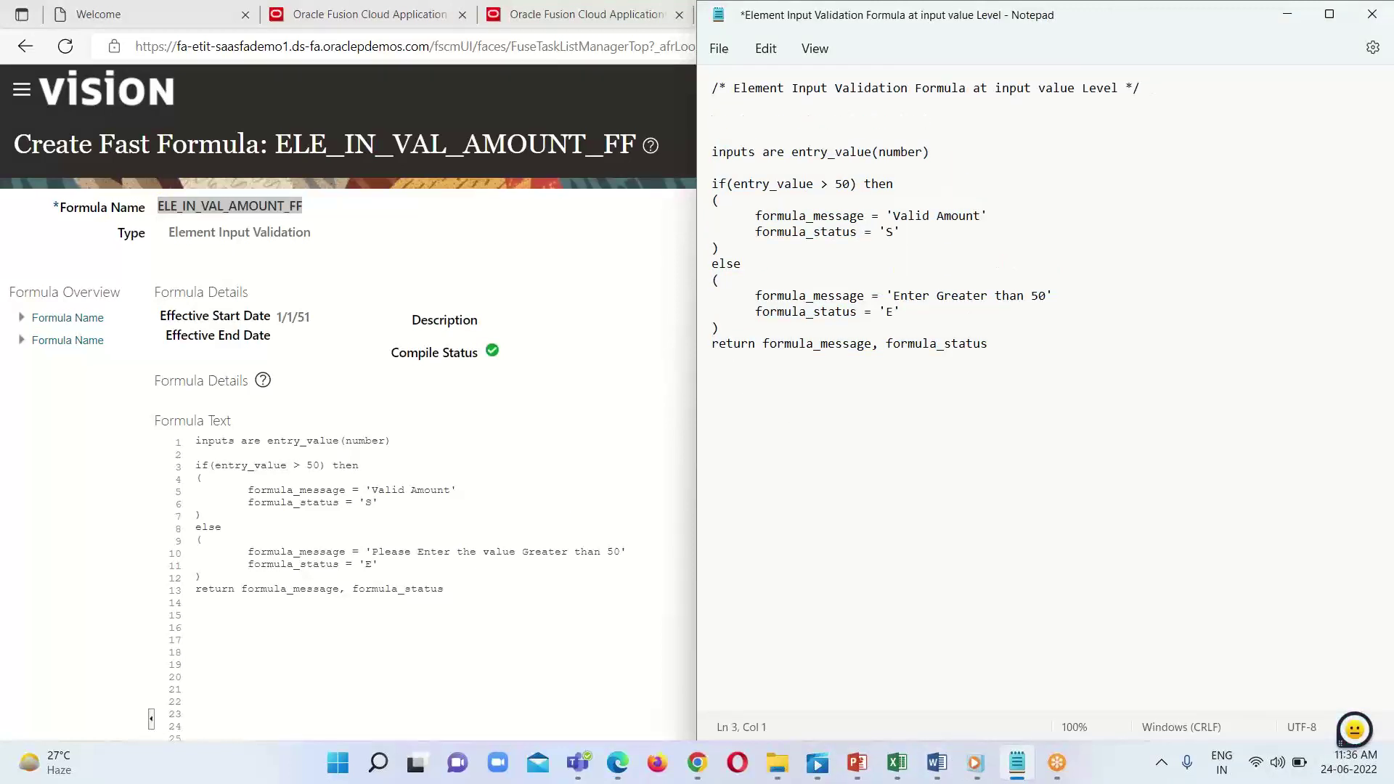
{"action": "key", "text": "Return"}
{"action": "key", "text": "Up"}
{"action": "key", "text": "ctrl+v"}
{"action": "key", "text": "Down"}
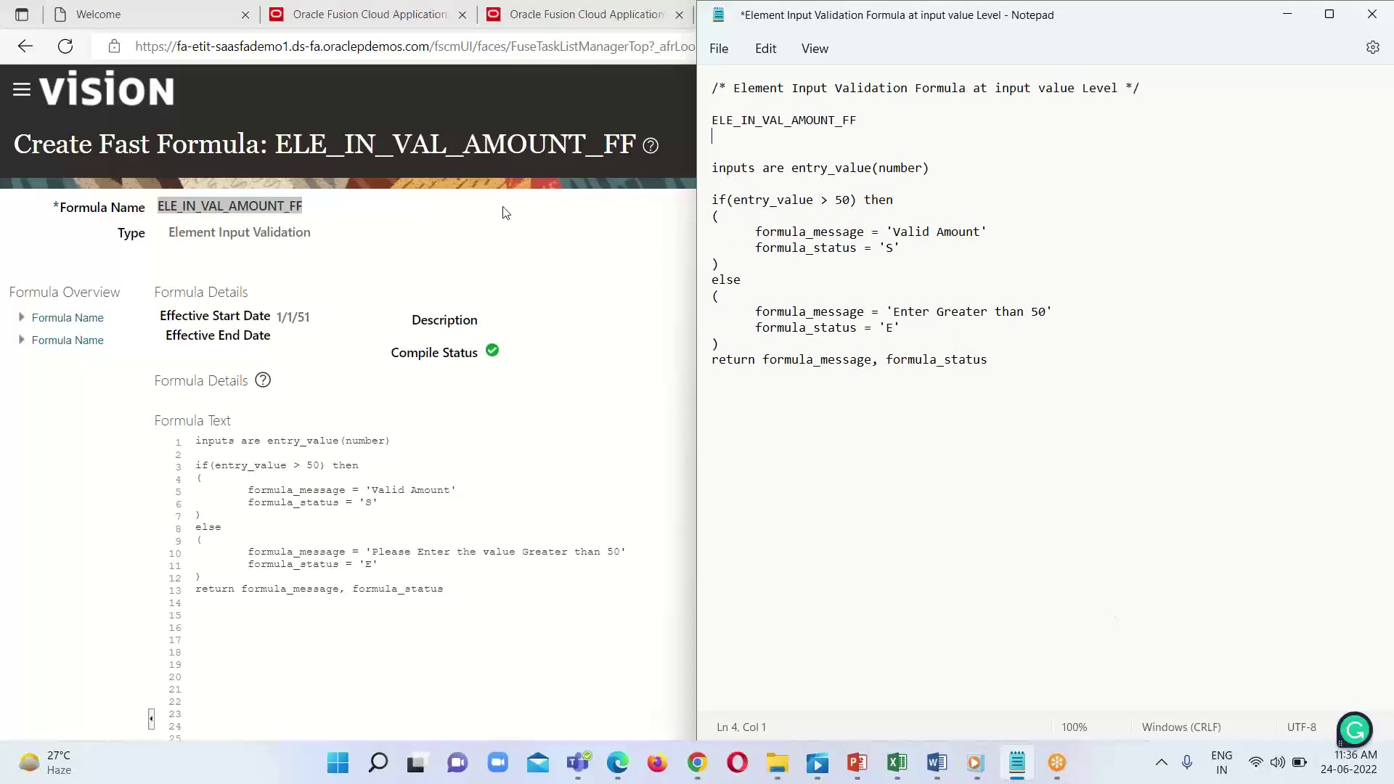
{"action": "left_click", "coordinate": [576, 305]}
Finish the formula with Done and return to Setup and Maintenance from the home tab.
{"action": "left_click", "coordinate": [1299, 149]}
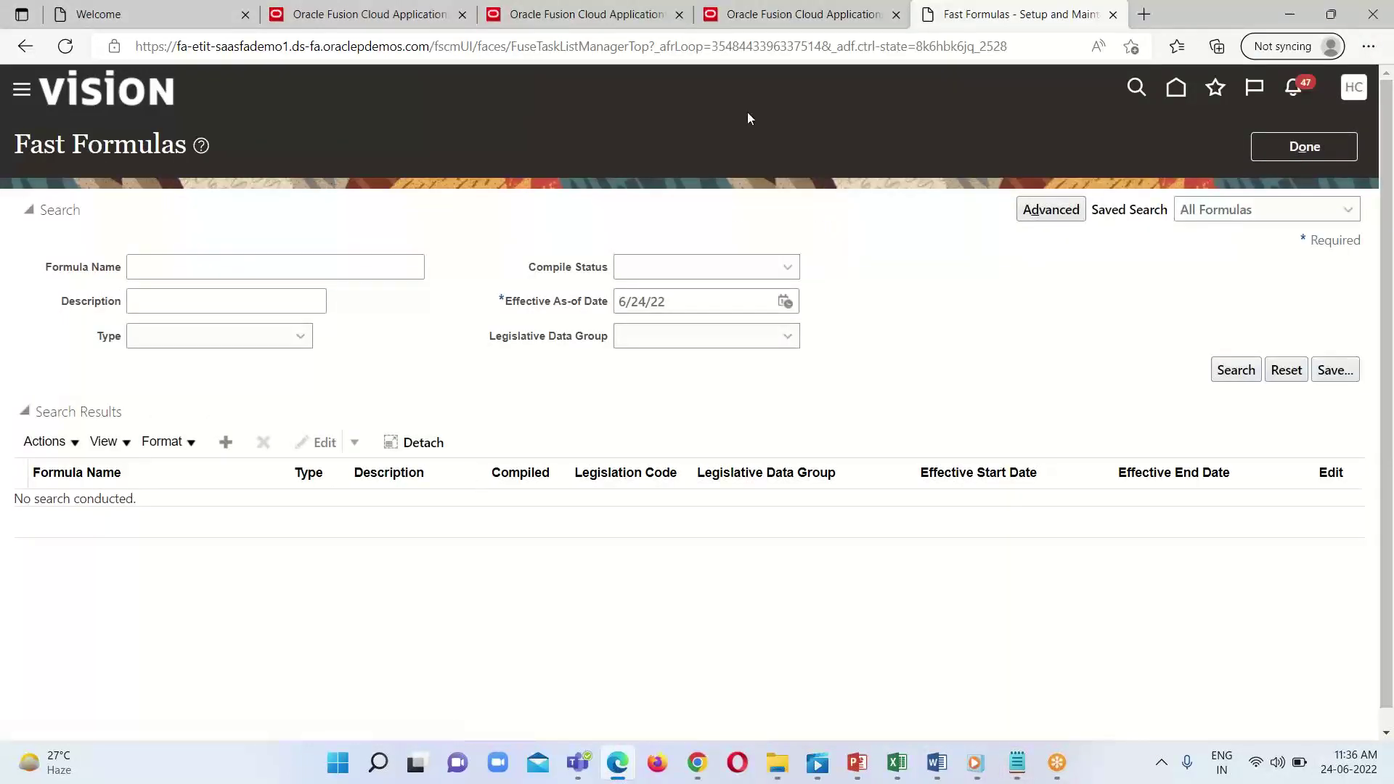
{"action": "left_click", "coordinate": [866, 26]}
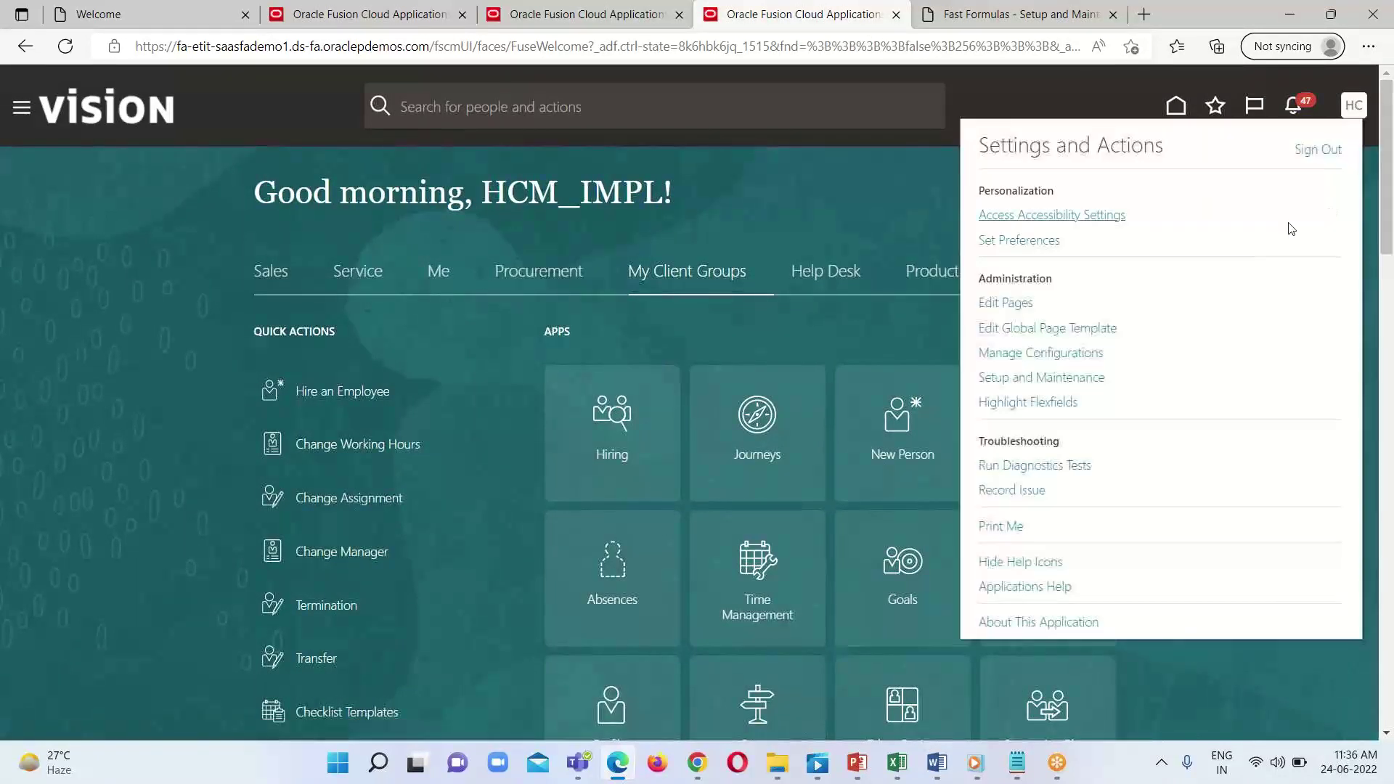
{"action": "left_click", "coordinate": [1026, 378]}
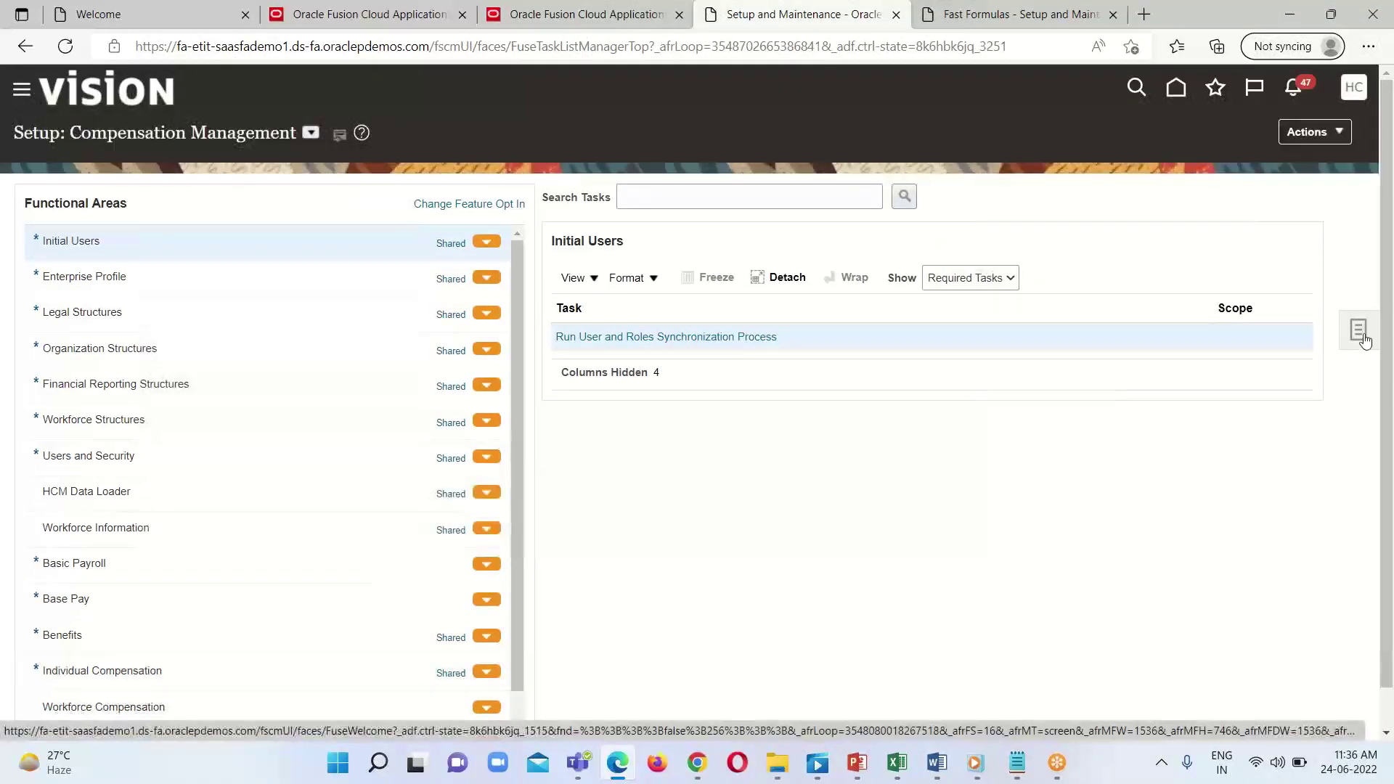
Search setup tasks for 'Elements' and open the Elements task.
{"action": "left_click", "coordinate": [1360, 333]}
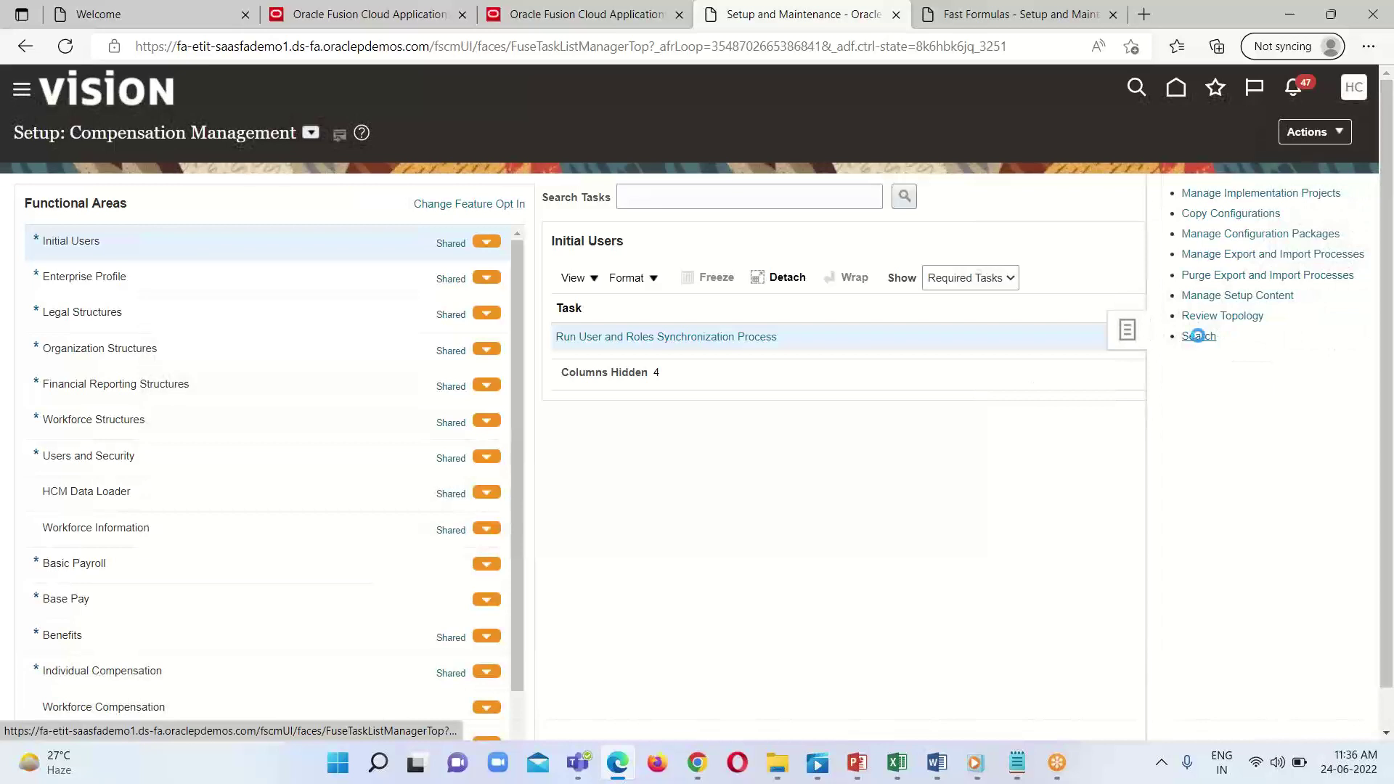
{"action": "left_click", "coordinate": [1198, 337]}
{"action": "left_click", "coordinate": [557, 198]}
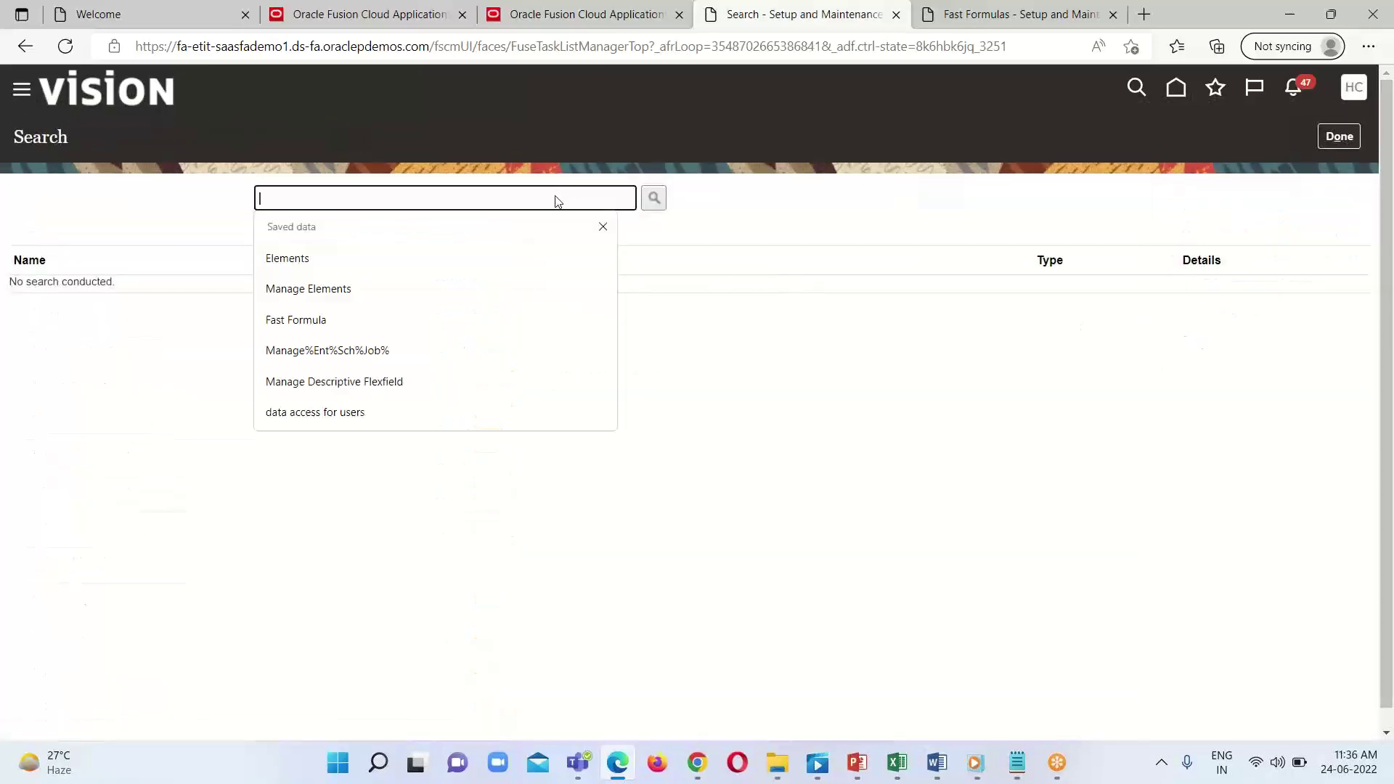
{"action": "left_click", "coordinate": [306, 265]}
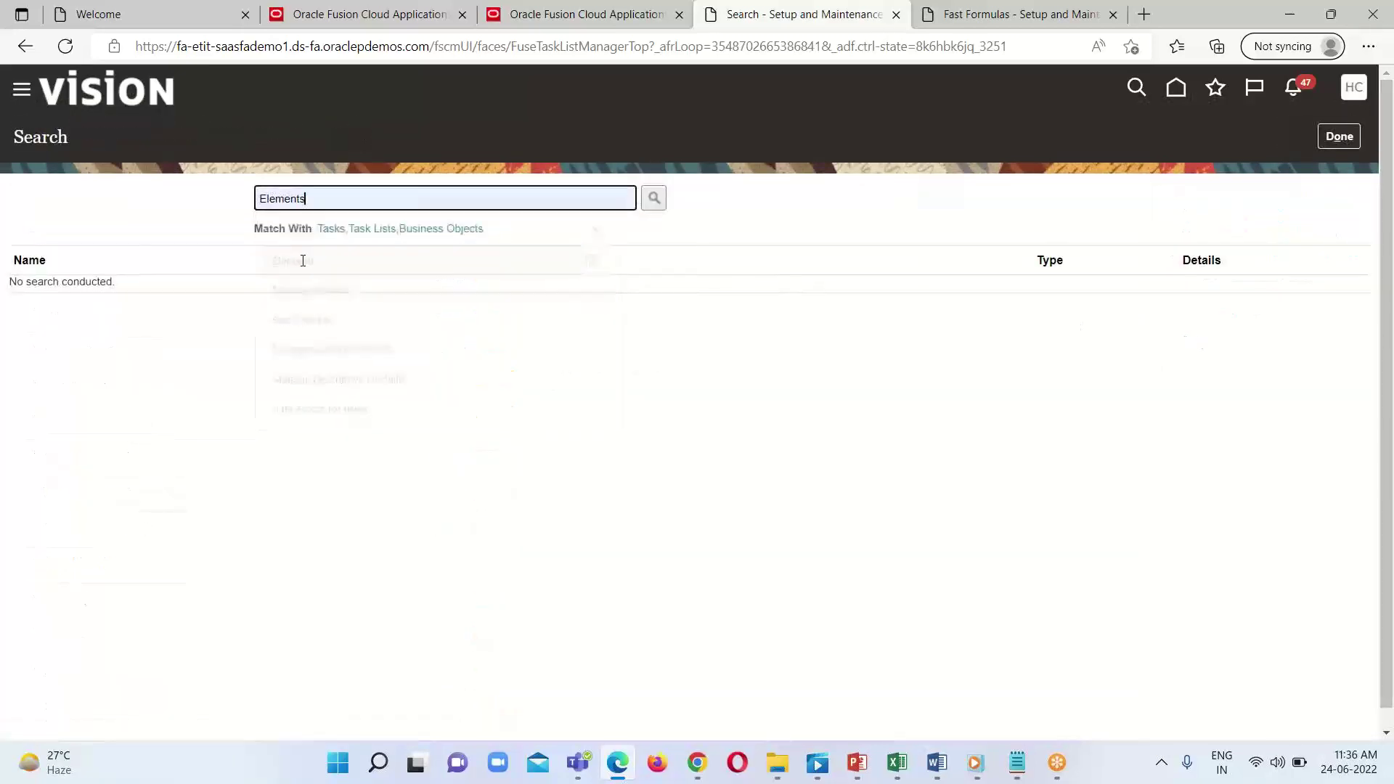
{"action": "left_click", "coordinate": [654, 199]}
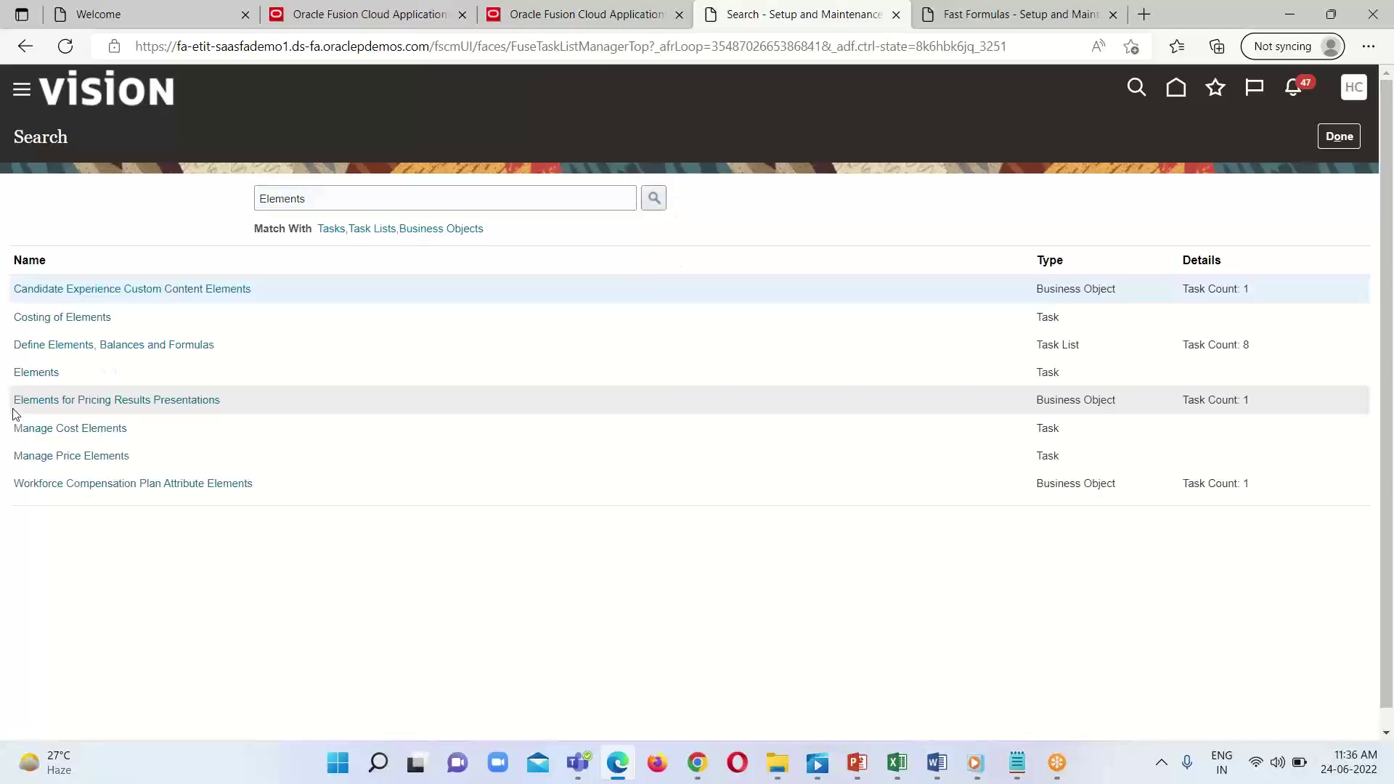
{"action": "left_click", "coordinate": [38, 372]}
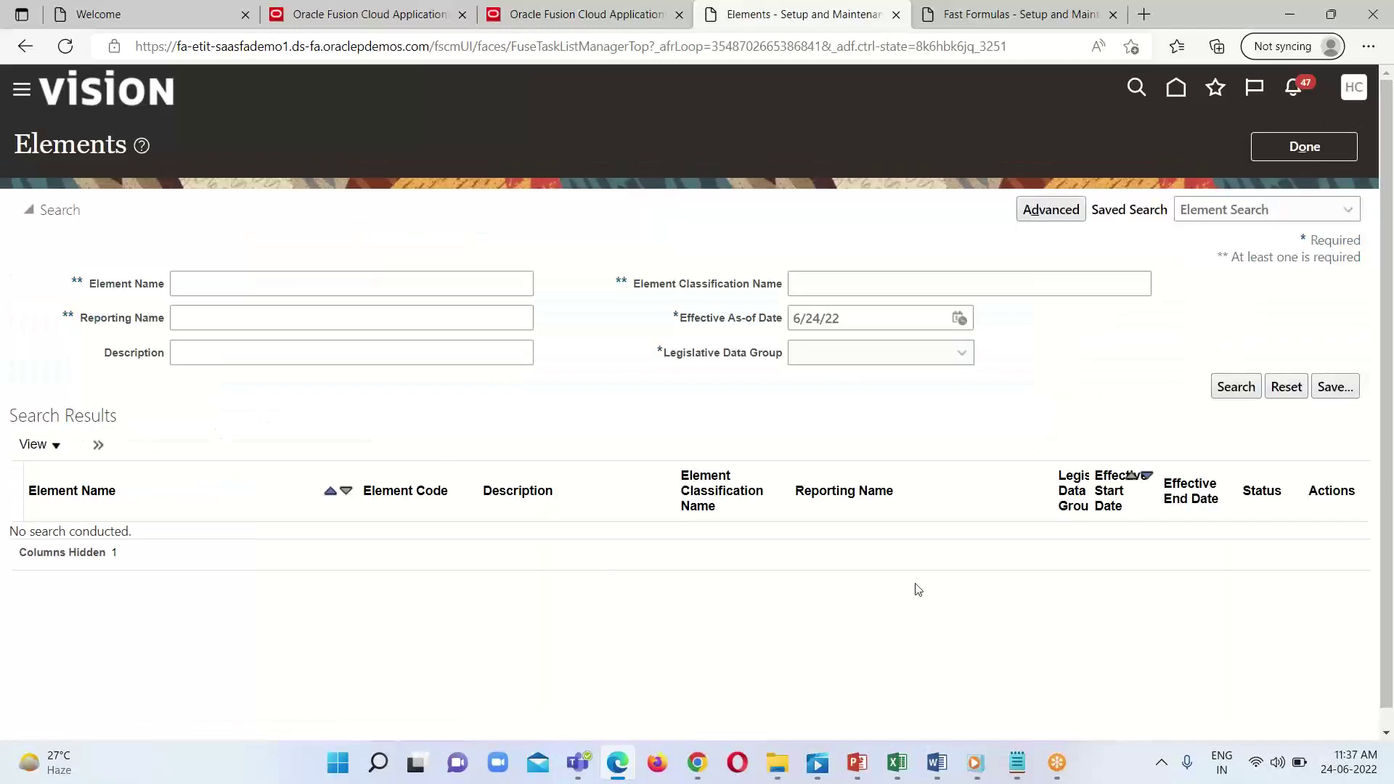
Search elements named 'Bonus Pay' in the US Legislative Data Group and open Bonus Pay.
{"action": "left_click", "coordinate": [453, 289]}
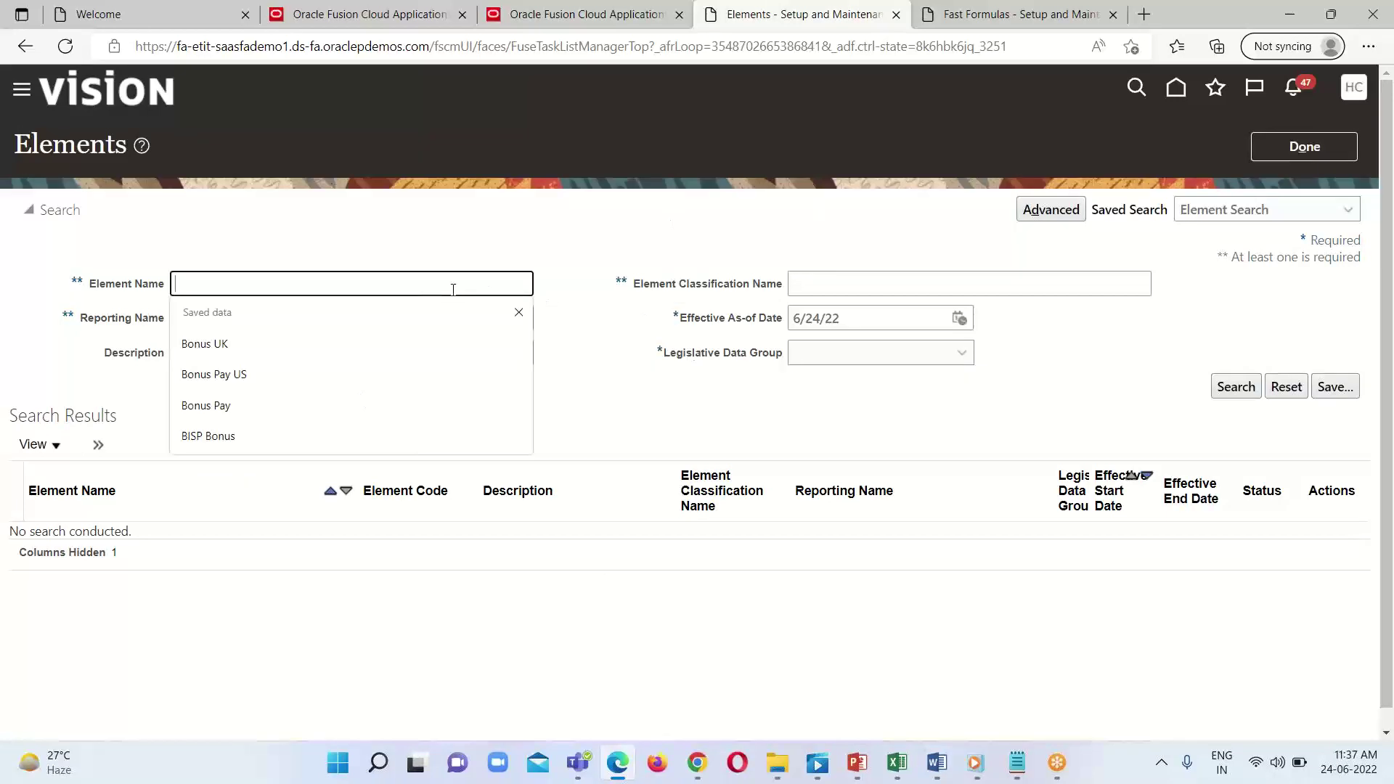
{"action": "type", "text": "Bonus"}
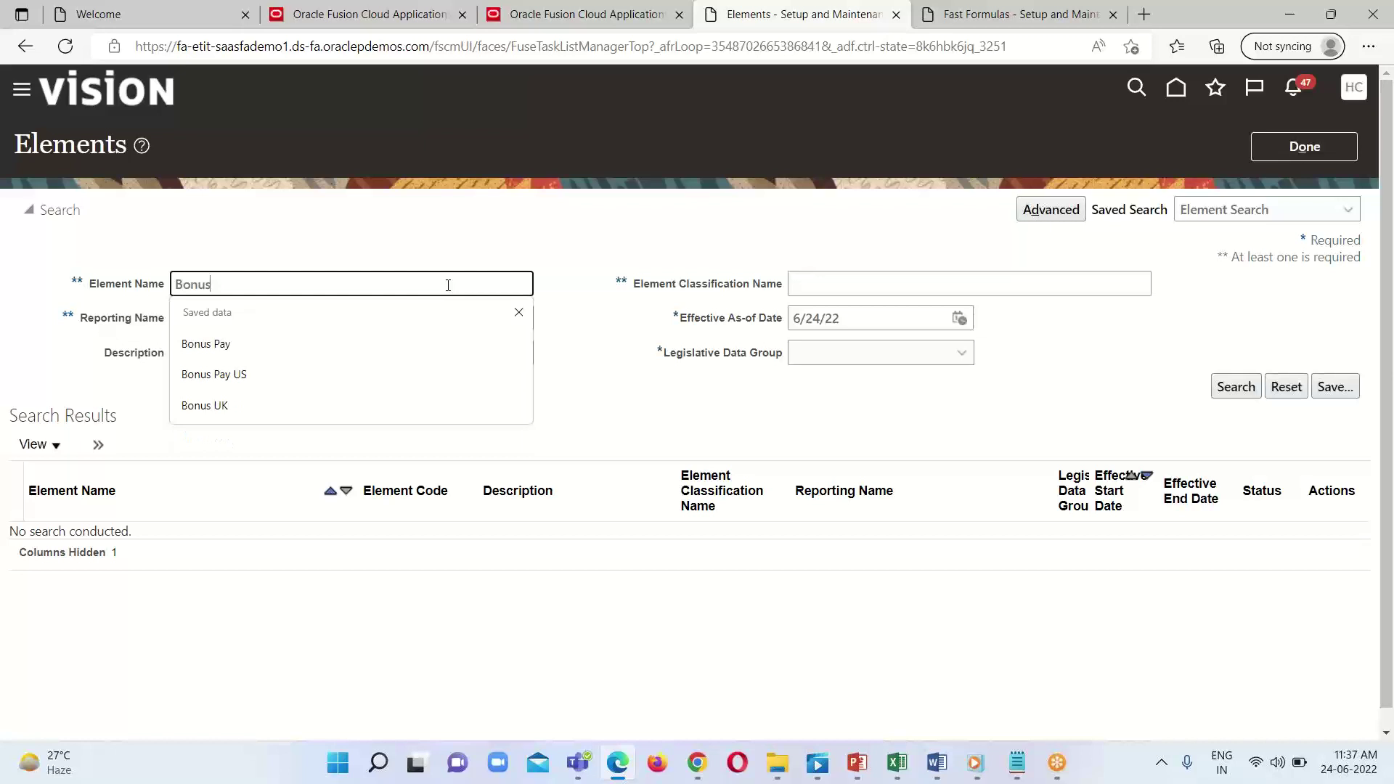
{"action": "type", "text": " Pay"}
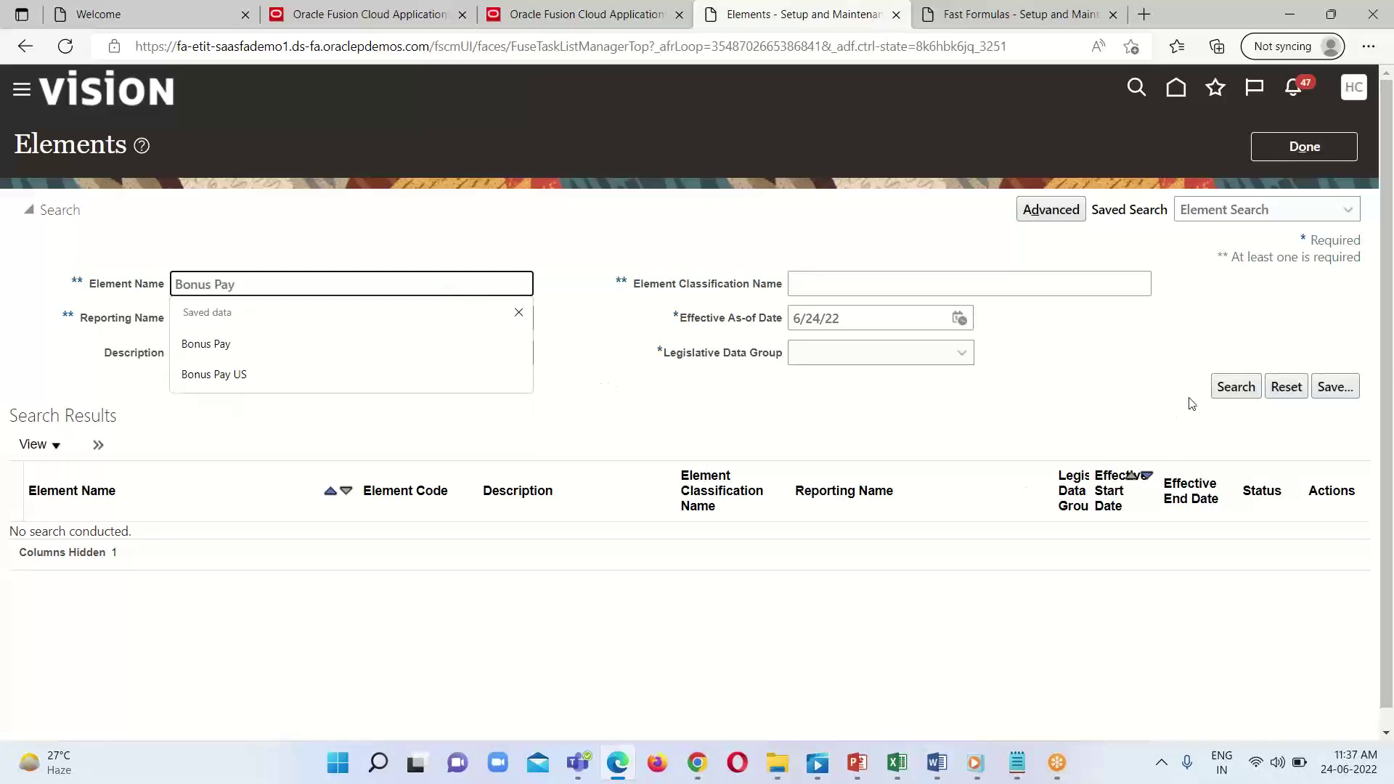
{"action": "left_click", "coordinate": [930, 355]}
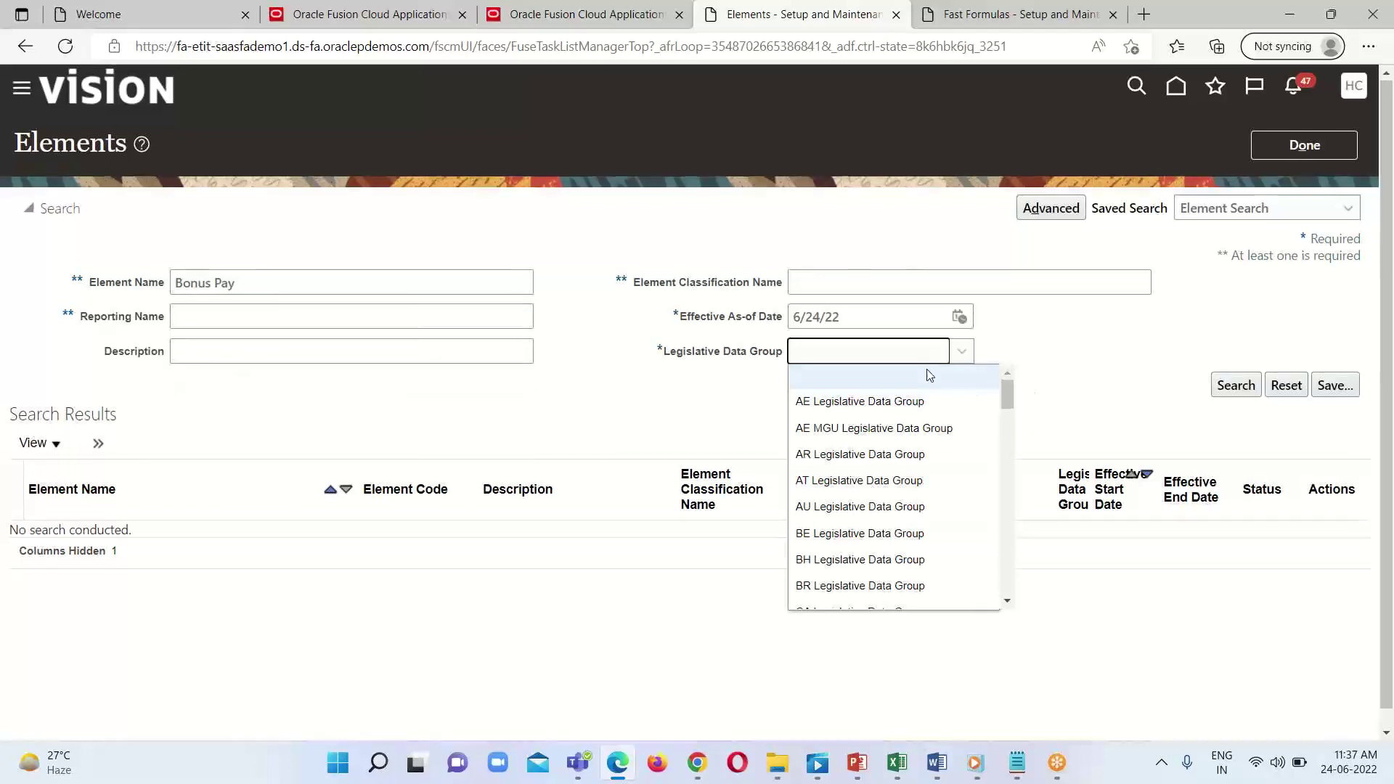
{"action": "scroll", "coordinate": [900, 494], "scroll_direction": "down", "scroll_amount": 12}
{"action": "scroll", "coordinate": [900, 528], "scroll_direction": "down", "scroll_amount": 10}
{"action": "left_click", "coordinate": [893, 472]}
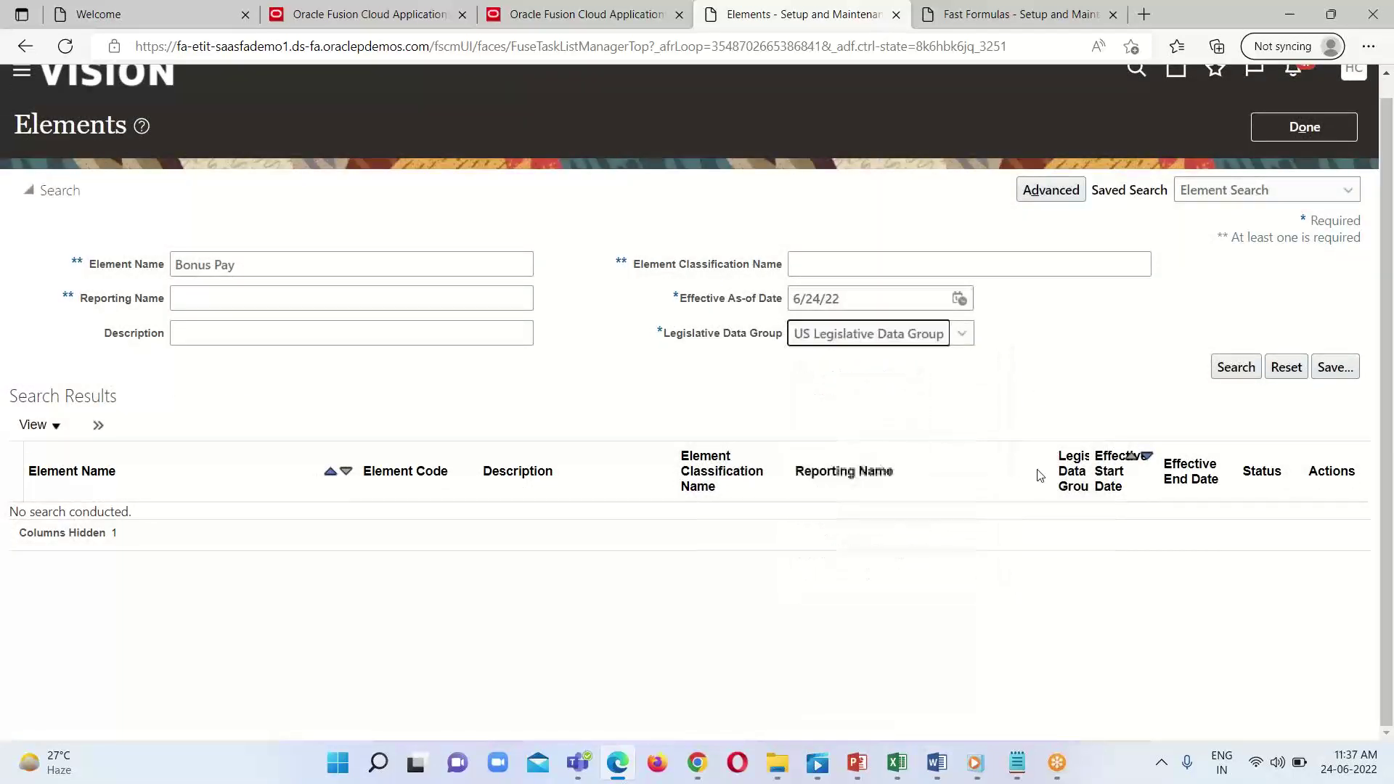
{"action": "left_click", "coordinate": [1235, 367]}
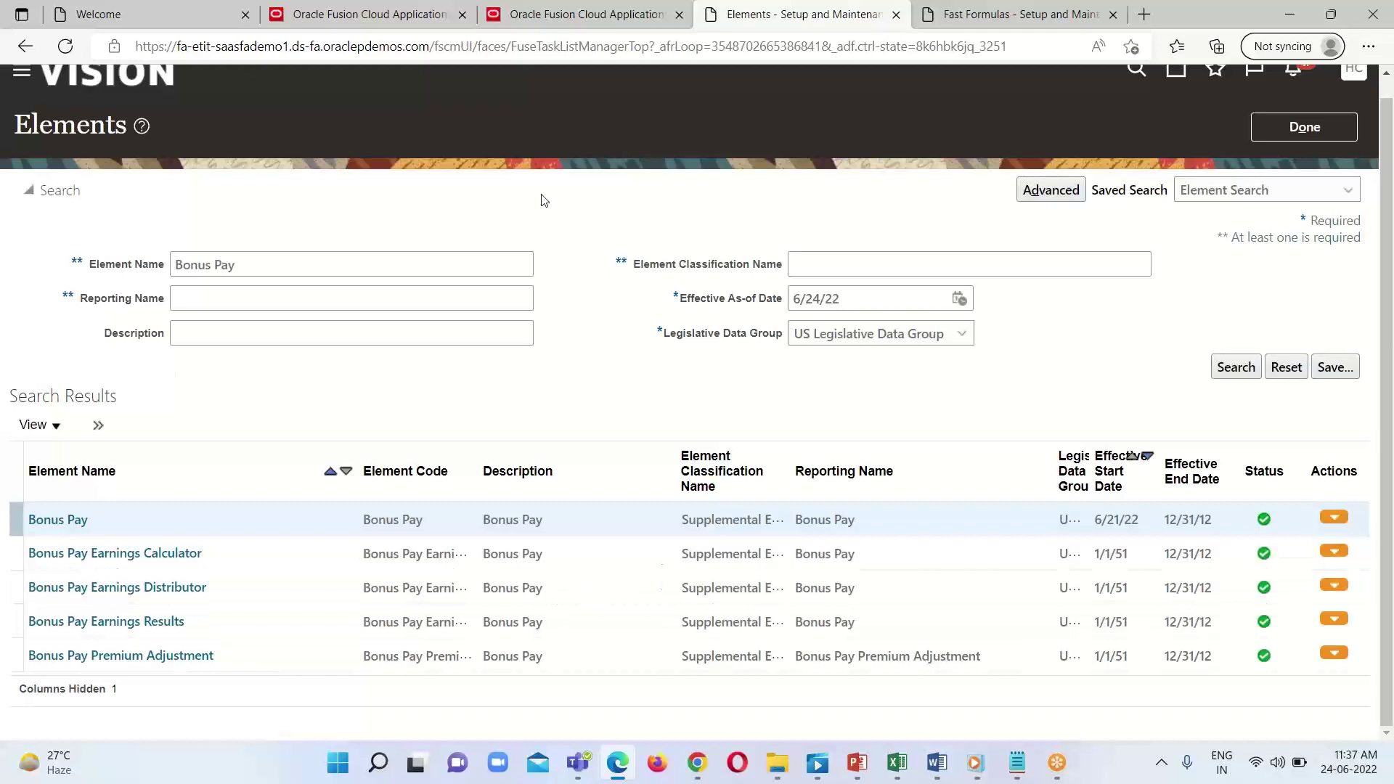
{"action": "left_click", "coordinate": [48, 521]}
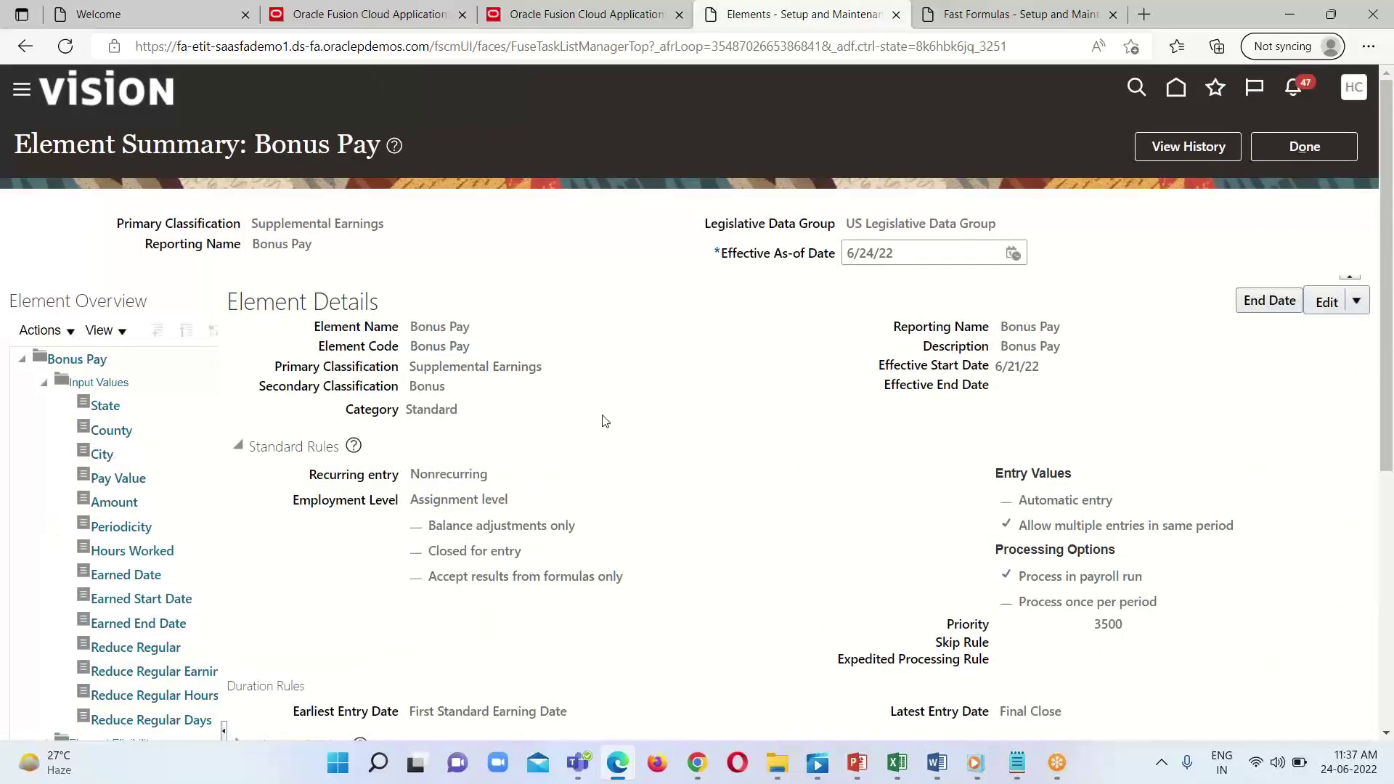
Review the Bonus Pay element summary, expanding its Default Entry Values and Validation details.
{"action": "scroll", "coordinate": [554, 649], "scroll_direction": "down", "scroll_amount": 4}
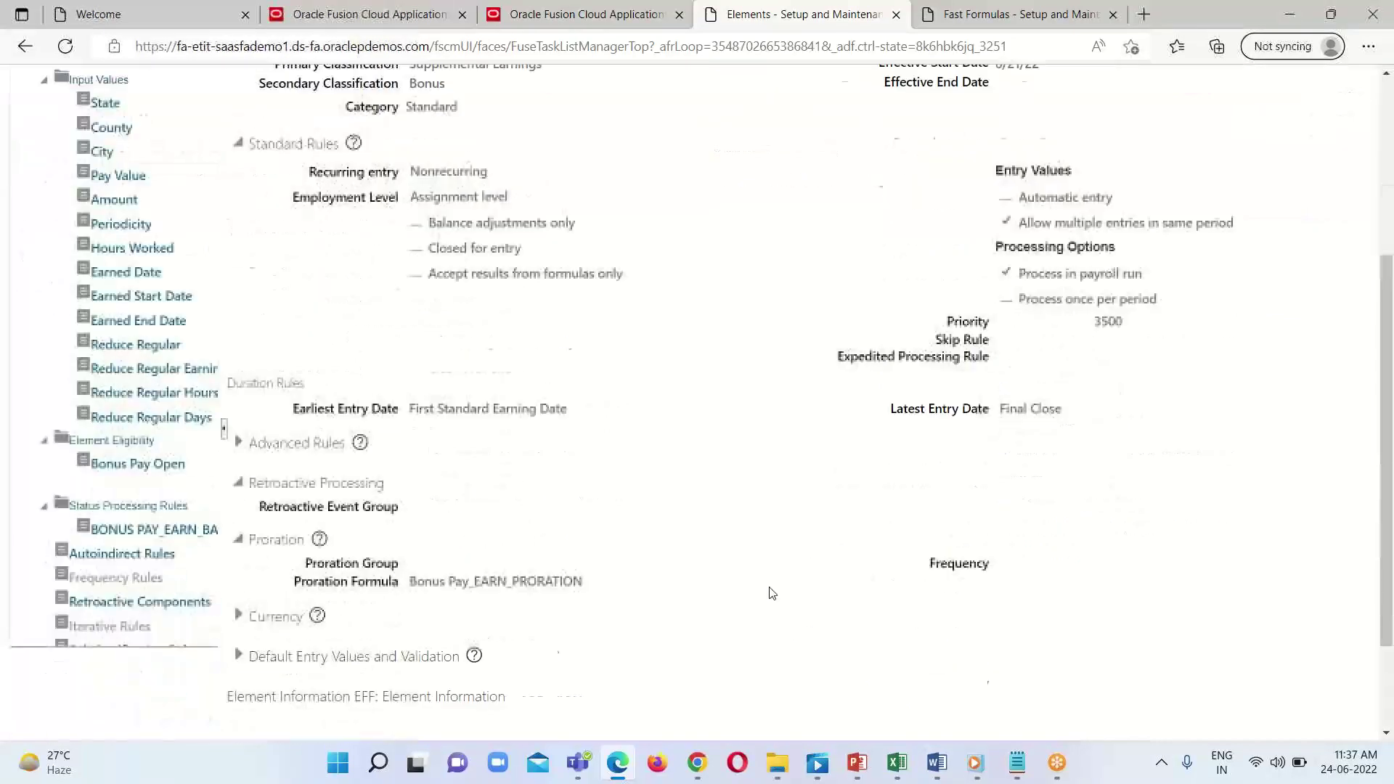
{"action": "scroll", "coordinate": [307, 648], "scroll_direction": "down", "scroll_amount": 1}
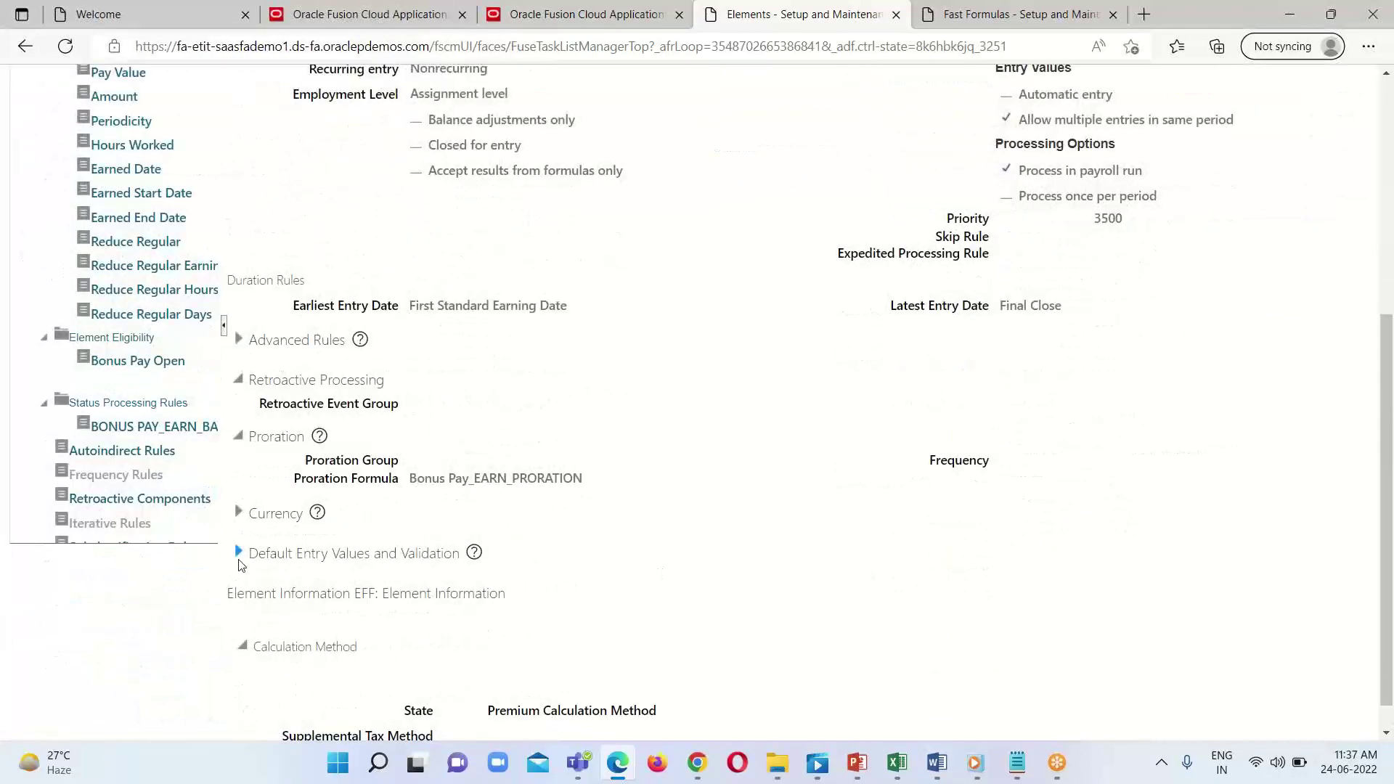
{"action": "scroll", "coordinate": [840, 498], "scroll_direction": "up", "scroll_amount": 5}
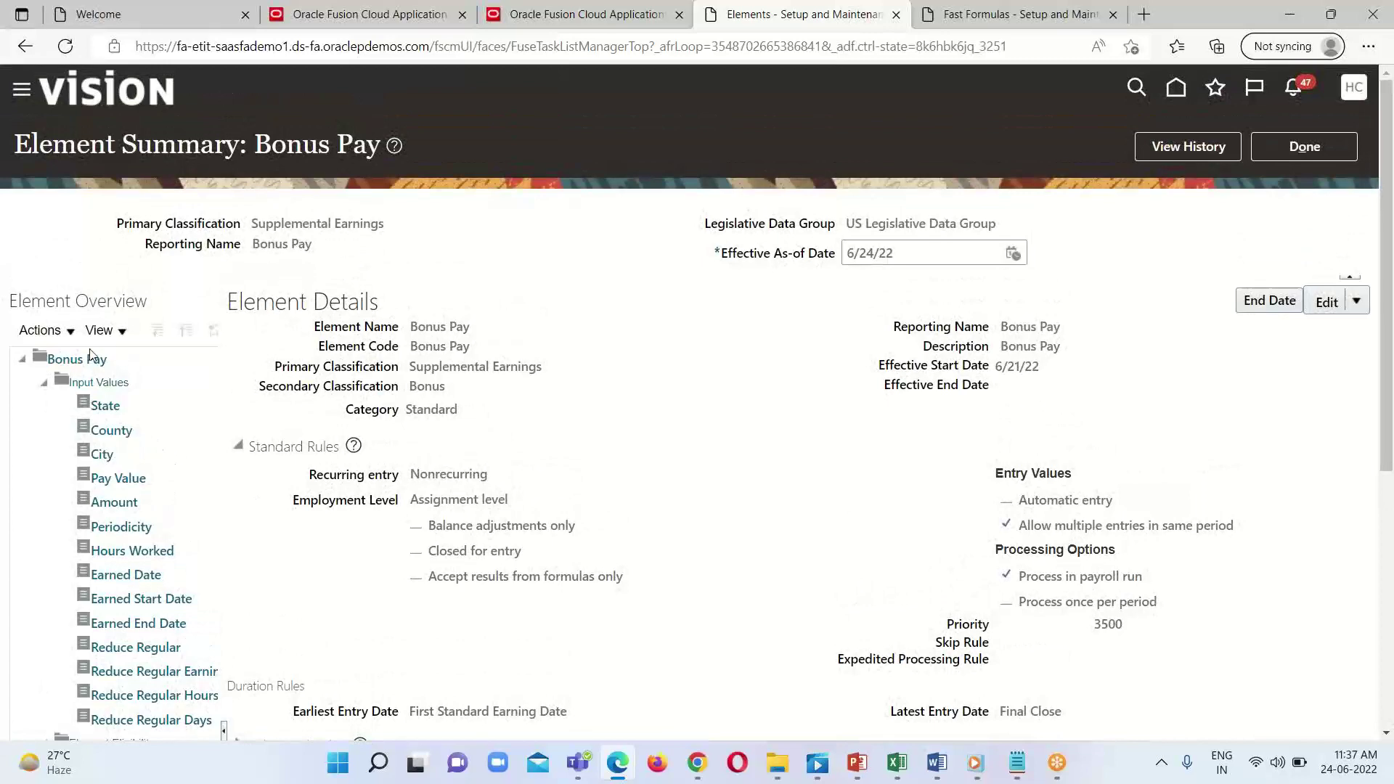
{"action": "scroll", "coordinate": [54, 368], "scroll_direction": "down", "scroll_amount": 2}
{"action": "scroll", "coordinate": [58, 435], "scroll_direction": "up", "scroll_amount": 2}
{"action": "scroll", "coordinate": [401, 551], "scroll_direction": "down", "scroll_amount": 5}
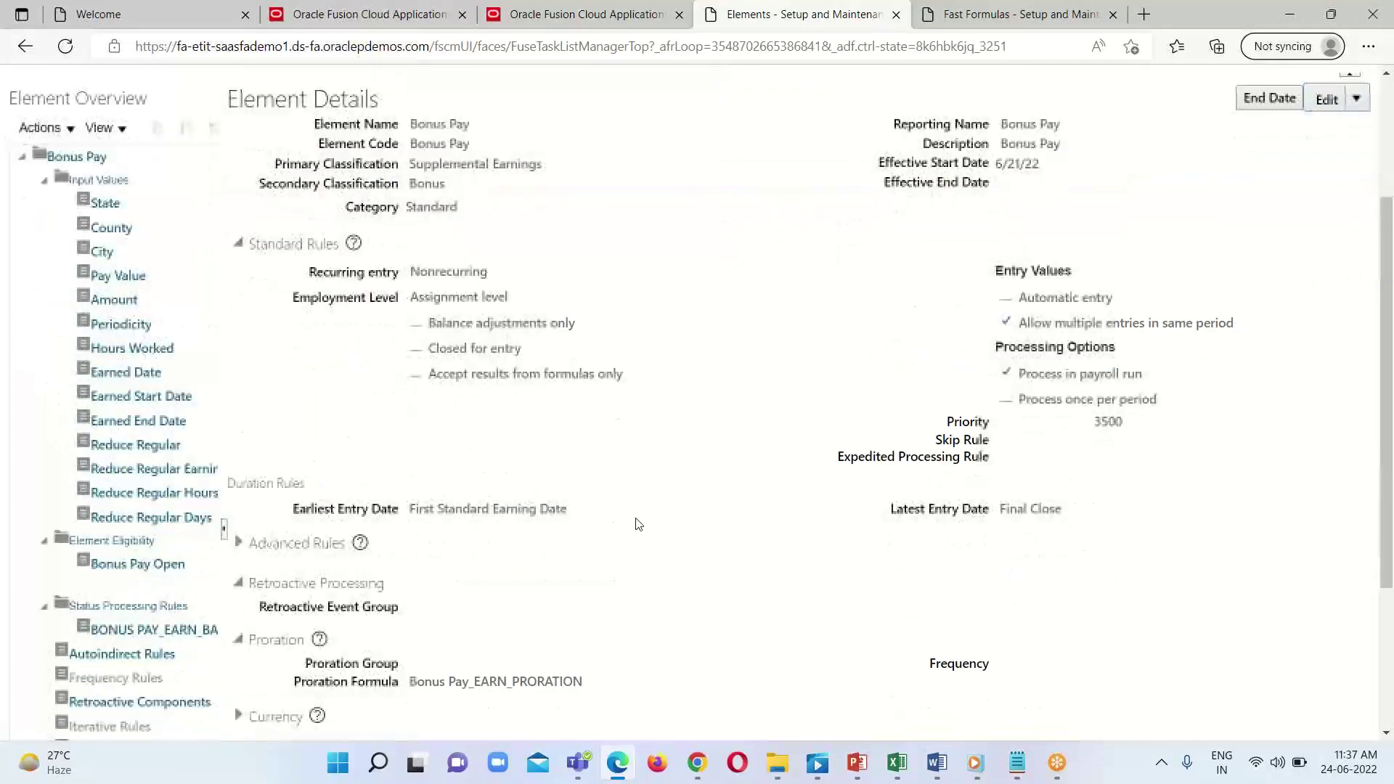
{"action": "left_click", "coordinate": [235, 653]}
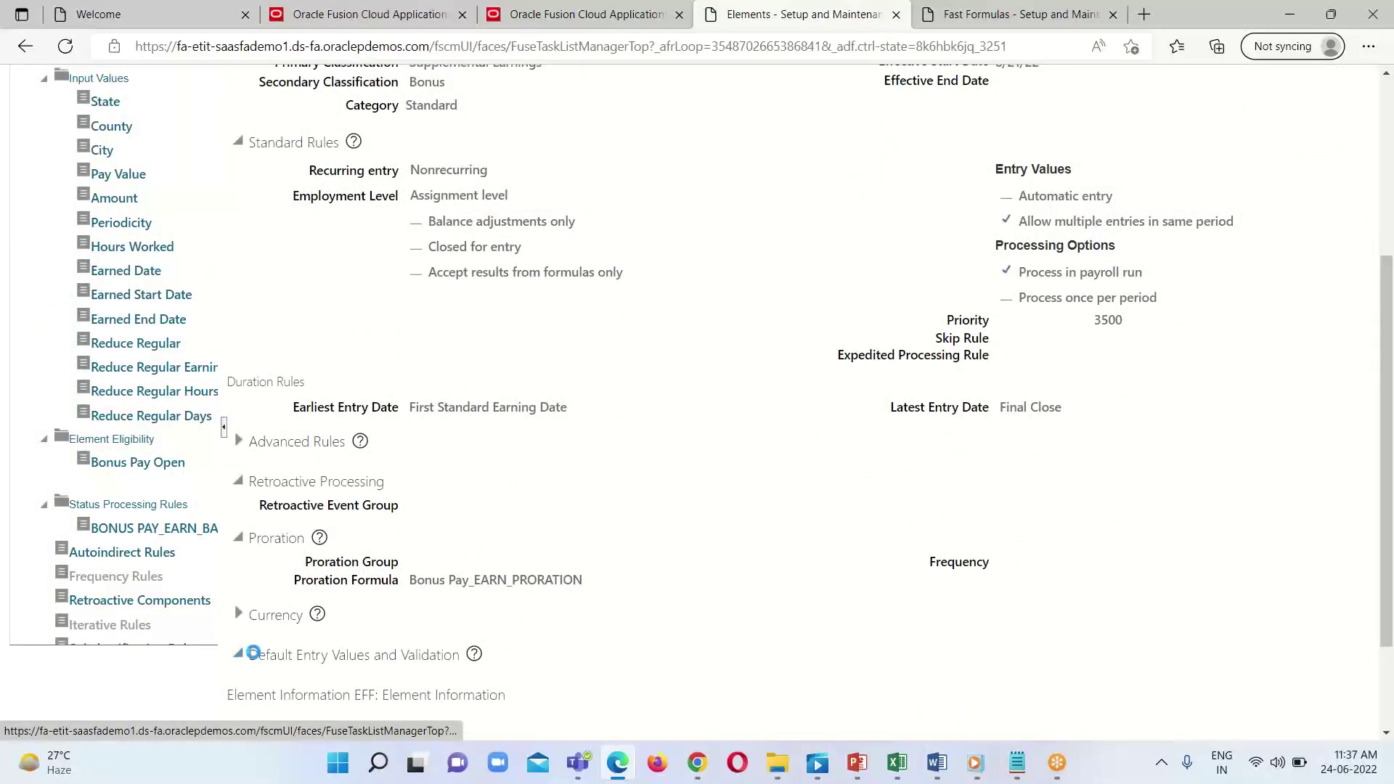
{"action": "scroll", "coordinate": [218, 585], "scroll_direction": "down", "scroll_amount": 2}
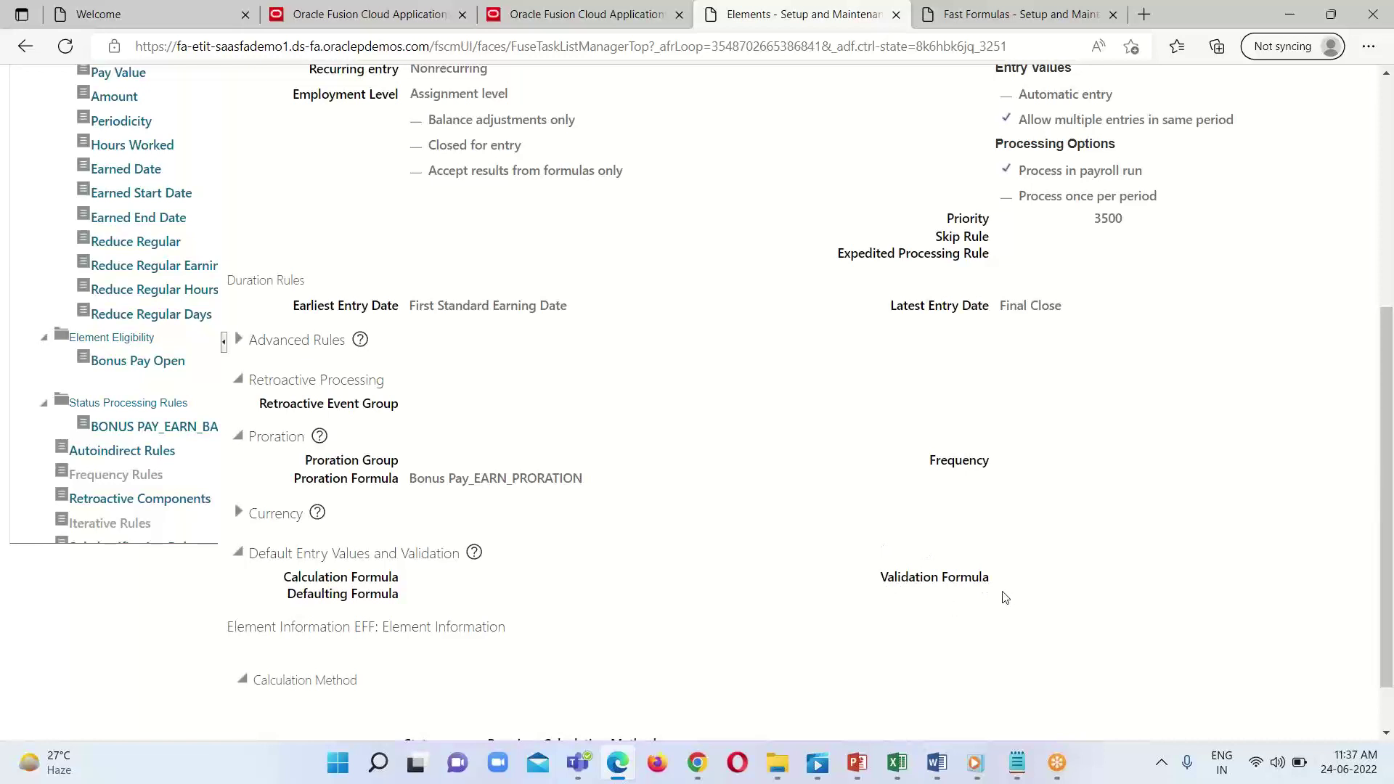
{"action": "scroll", "coordinate": [1004, 596], "scroll_direction": "up", "scroll_amount": 6}
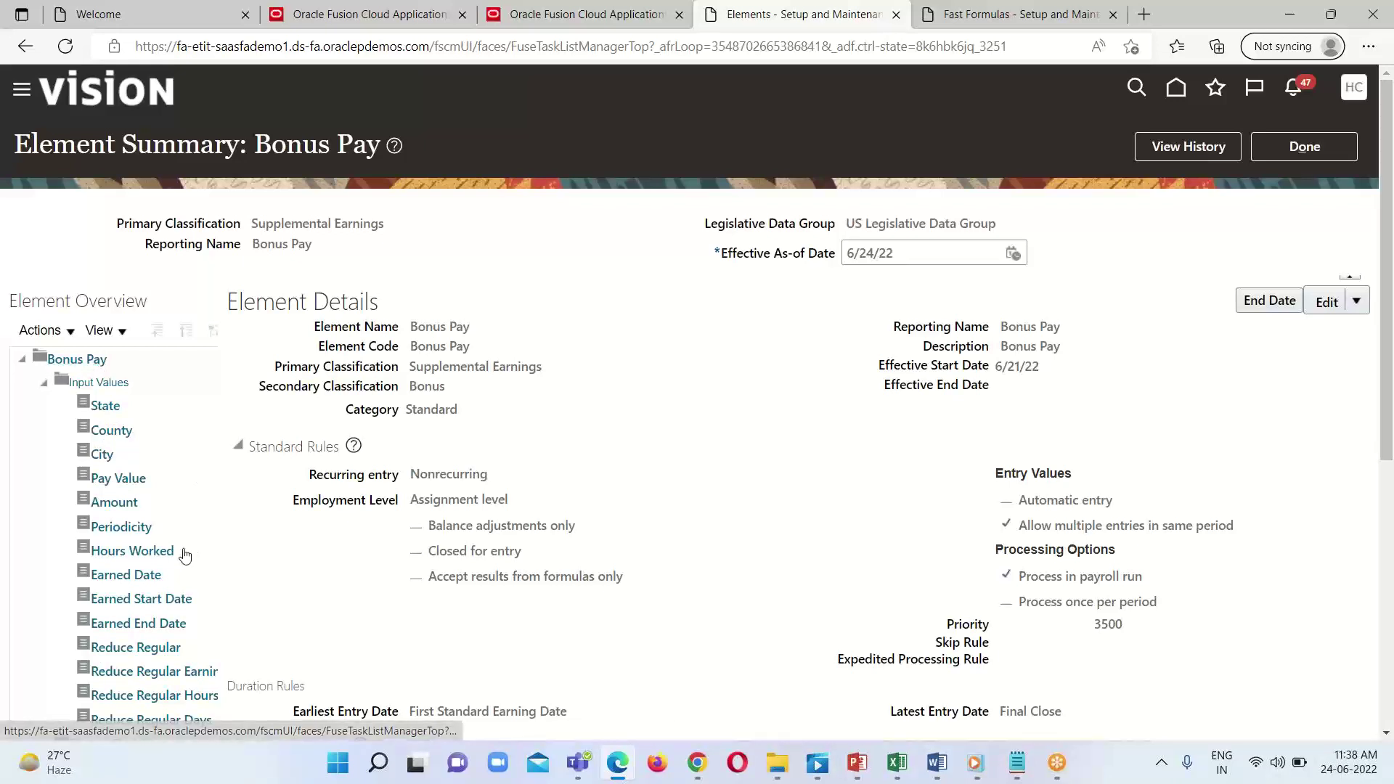
{"action": "scroll", "coordinate": [133, 682], "scroll_direction": "down", "scroll_amount": 2}
{"action": "scroll", "coordinate": [140, 593], "scroll_direction": "up", "scroll_amount": 2}
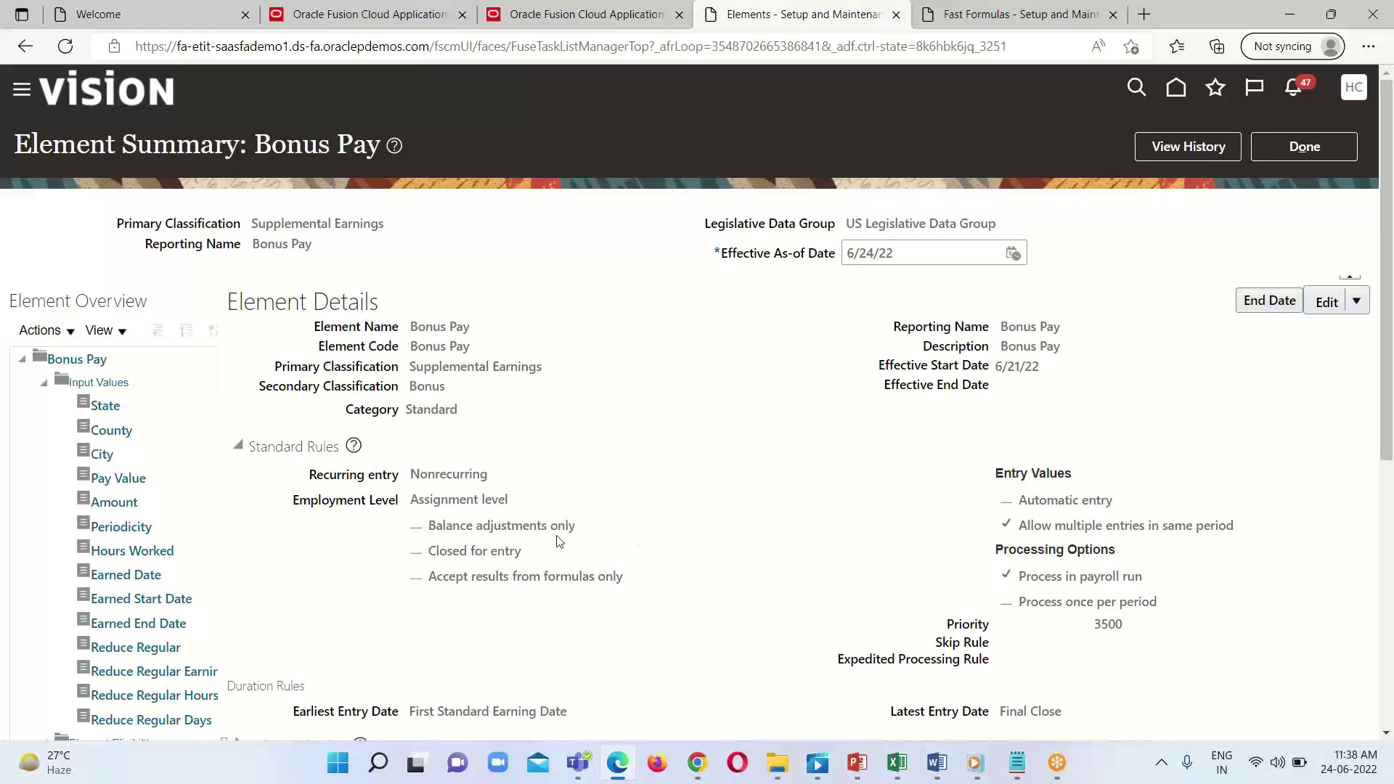
Correct the Amount input value so its validation formula is ELE_IN_VAL_AMOUNT_FF instead of ELE_IN_VAL_IN_LEV_FF, and submit.
{"action": "left_click", "coordinate": [116, 506]}
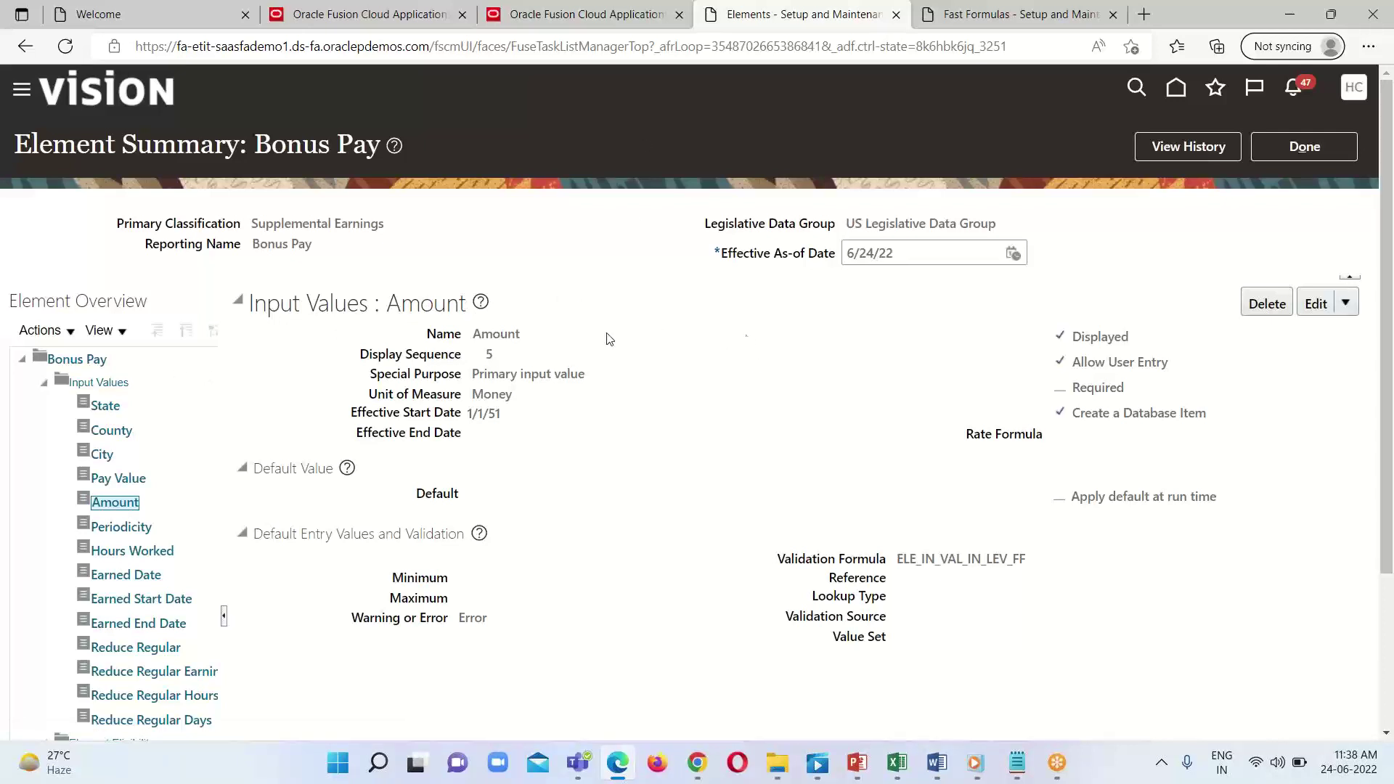
{"action": "left_click", "coordinate": [1351, 309]}
{"action": "left_click", "coordinate": [1243, 354]}
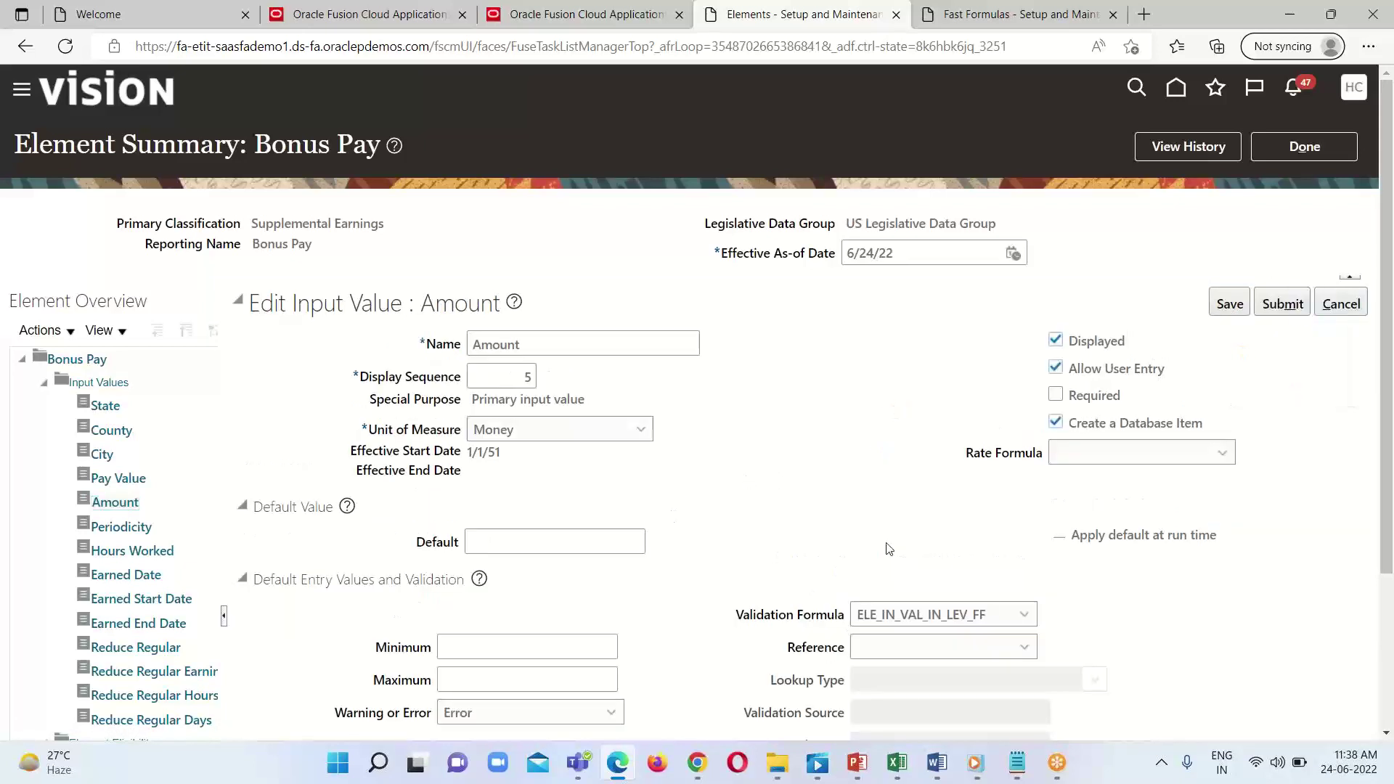
{"action": "left_click", "coordinate": [993, 612]}
{"action": "left_click", "coordinate": [943, 343]}
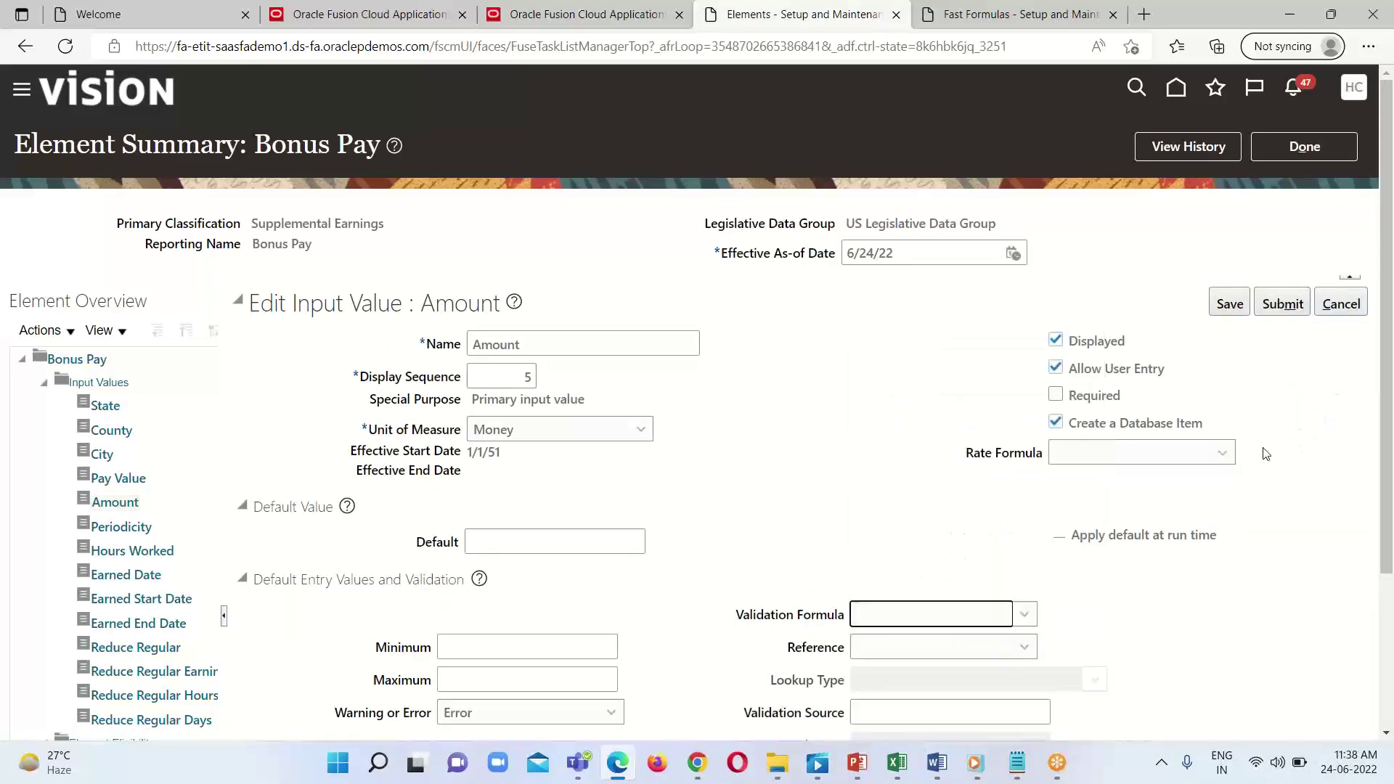
{"action": "scroll", "coordinate": [944, 508], "scroll_direction": "down", "scroll_amount": 1}
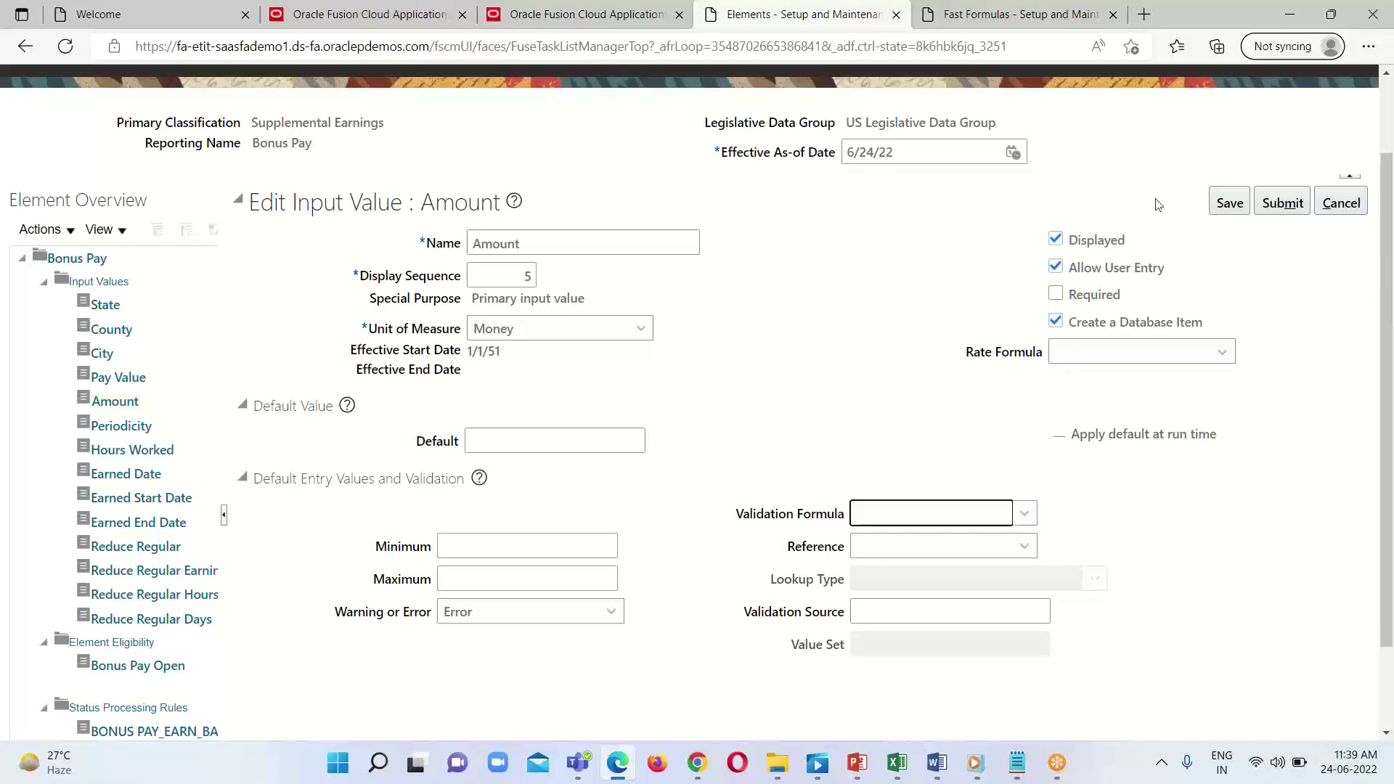
{"action": "left_click", "coordinate": [1024, 514]}
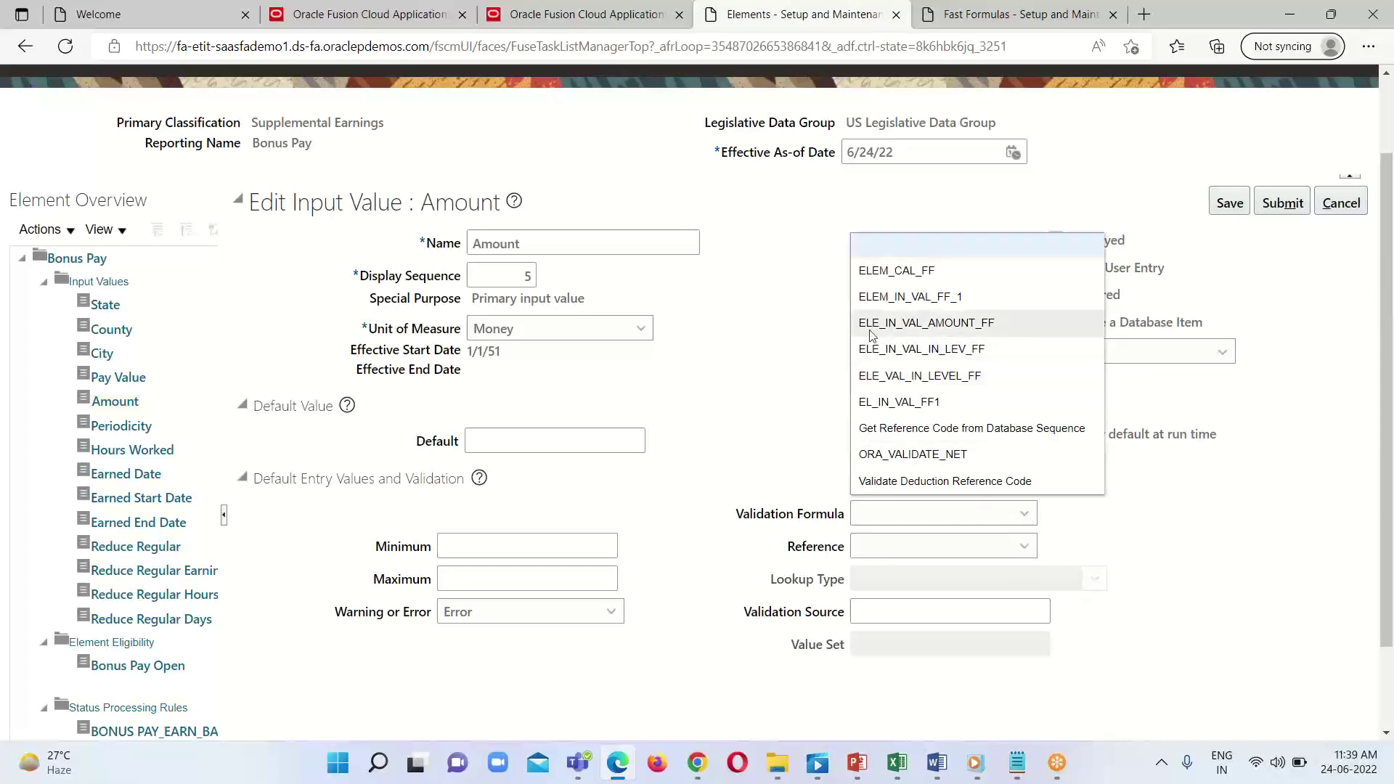
{"action": "left_click", "coordinate": [970, 330]}
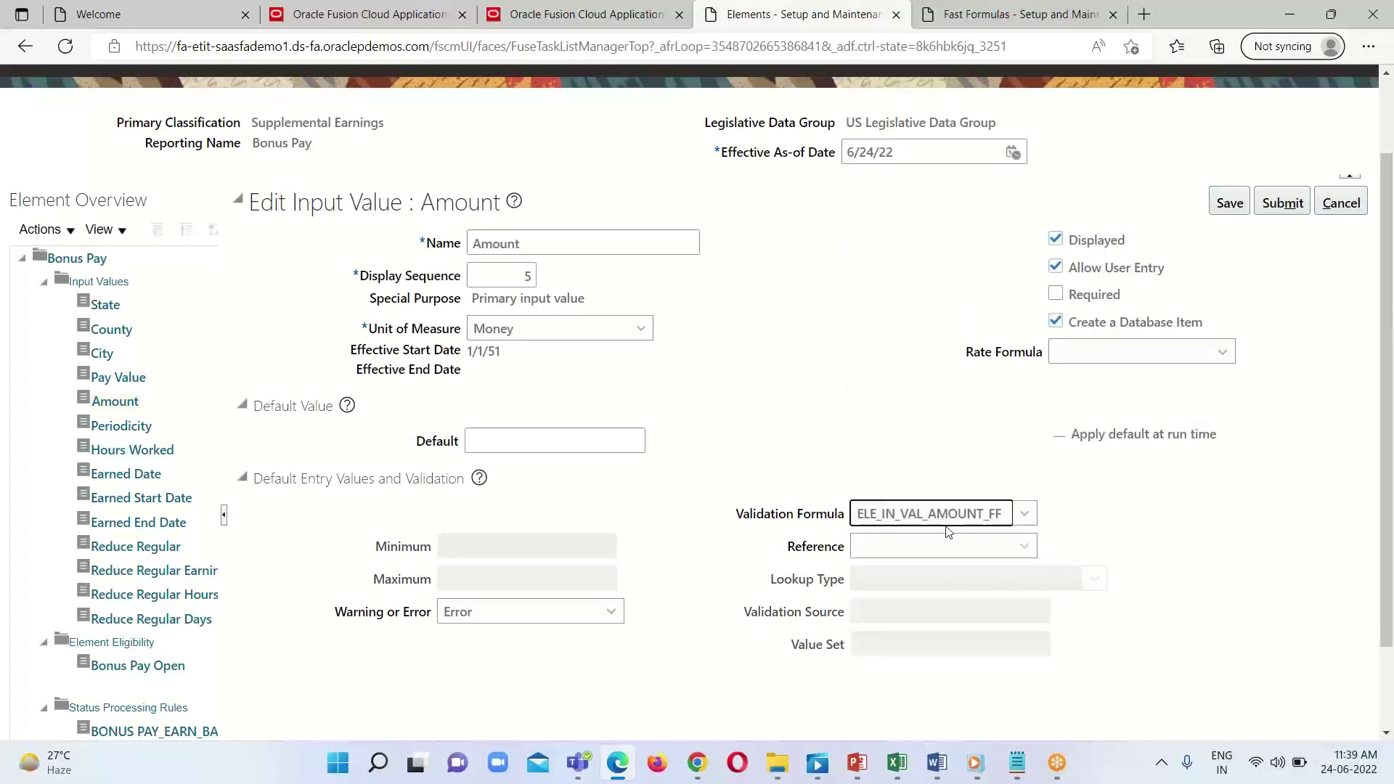
{"action": "scroll", "coordinate": [1186, 484], "scroll_direction": "up", "scroll_amount": 2}
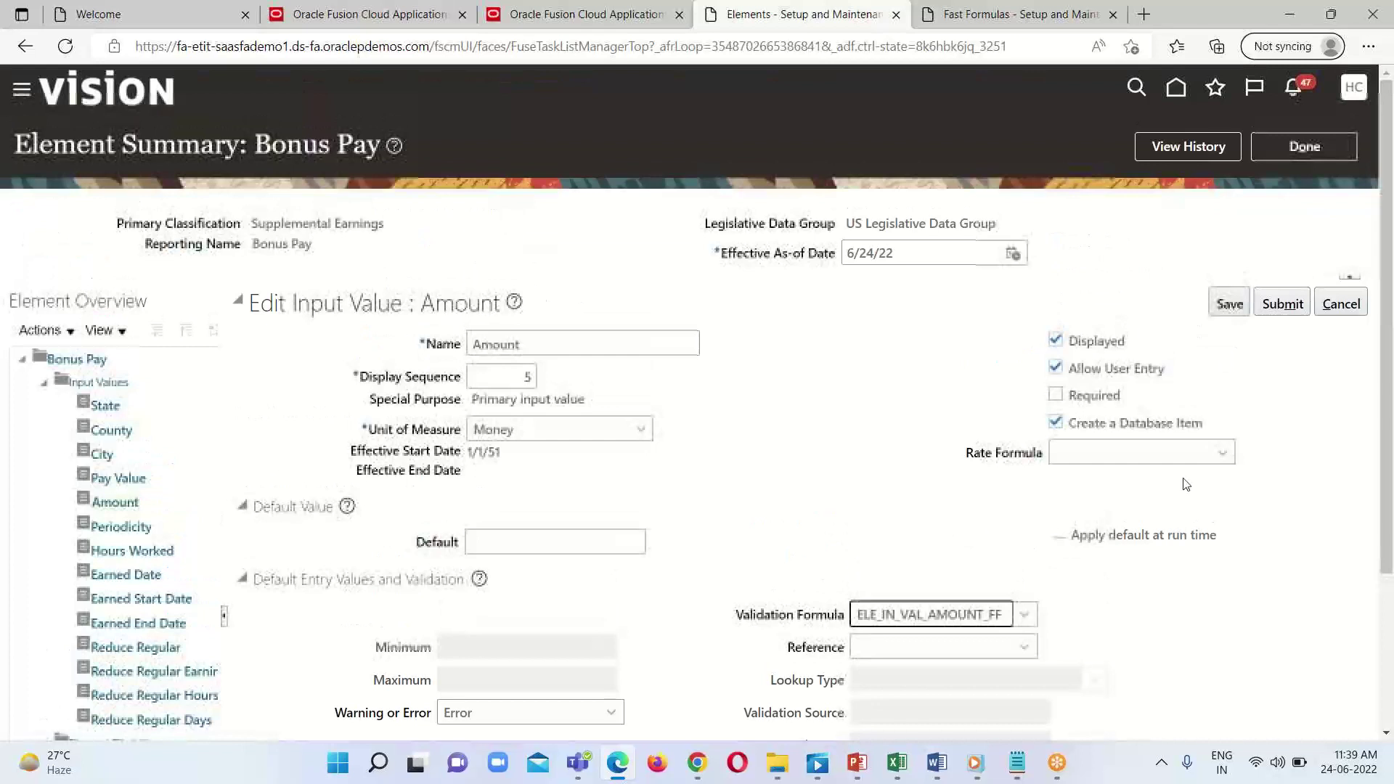
{"action": "left_click", "coordinate": [1229, 304]}
{"action": "left_click", "coordinate": [1282, 305]}
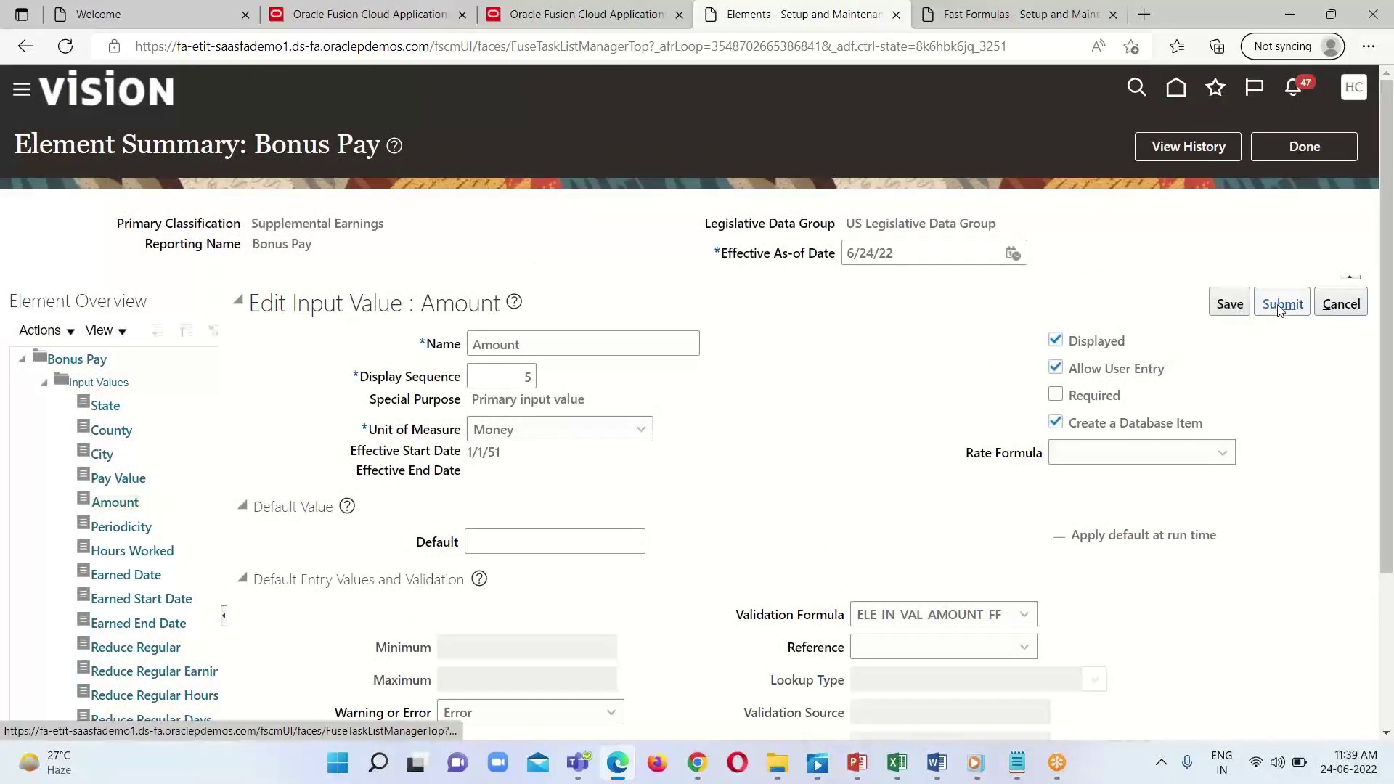
Finish the Bonus Pay element, go to the home page browser tab, and open Person Management.
{"action": "left_click", "coordinate": [1306, 146]}
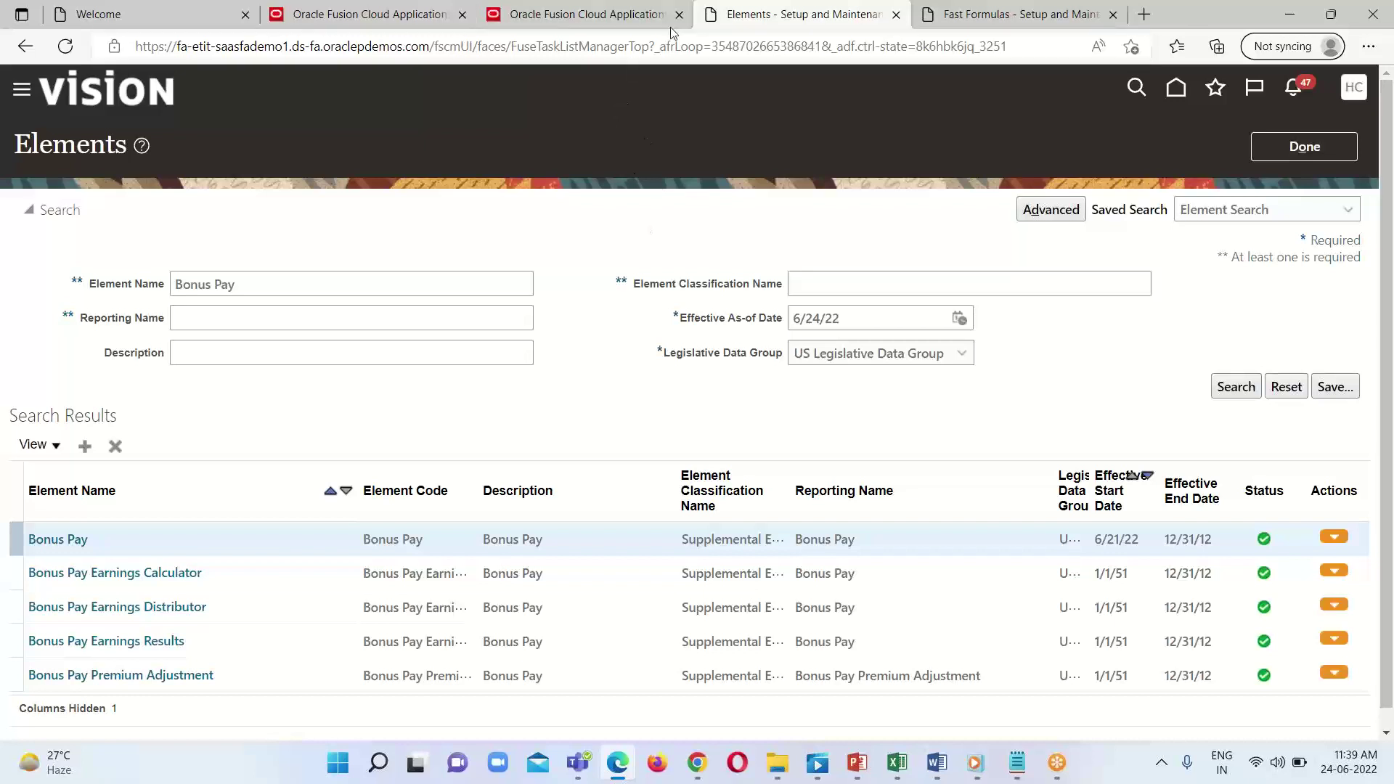
{"action": "left_click", "coordinate": [581, 14]}
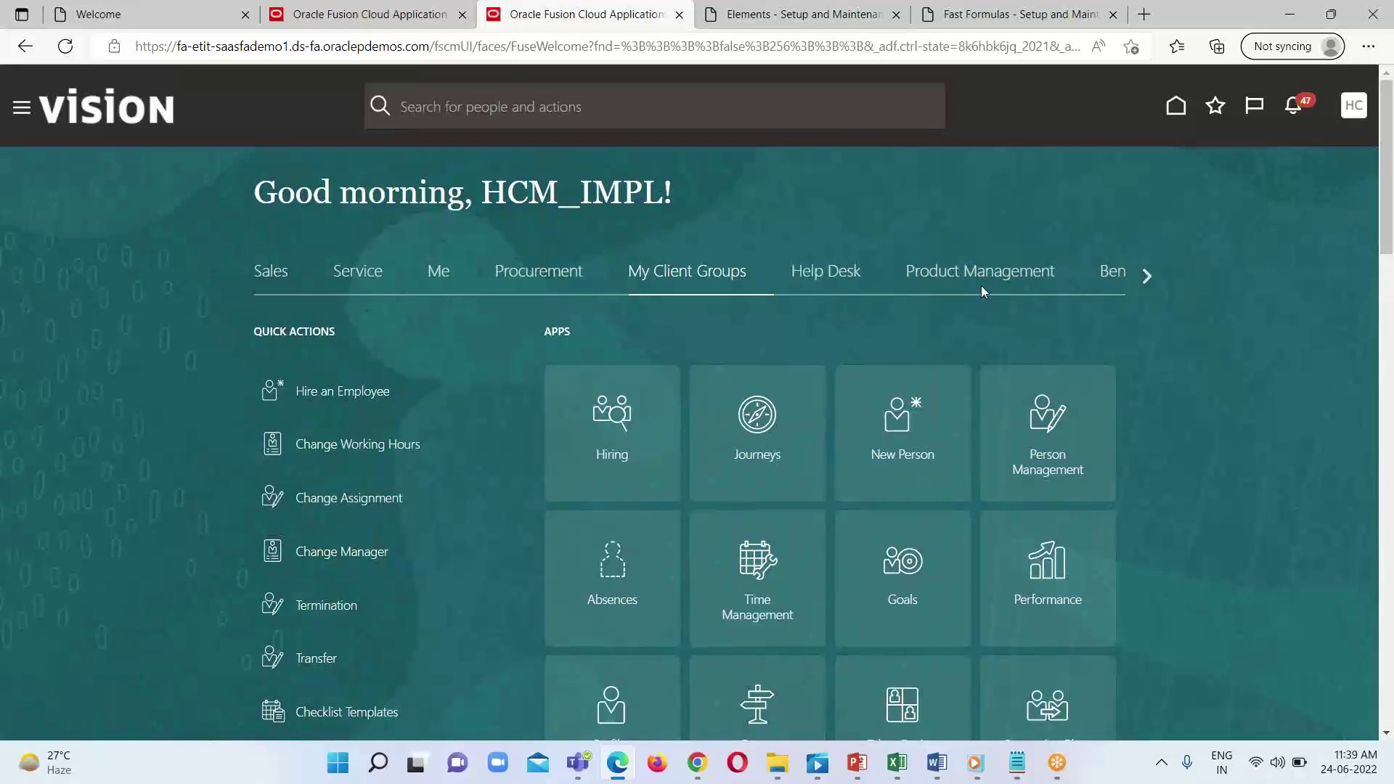
{"action": "scroll", "coordinate": [693, 323], "scroll_direction": "down", "scroll_amount": 7}
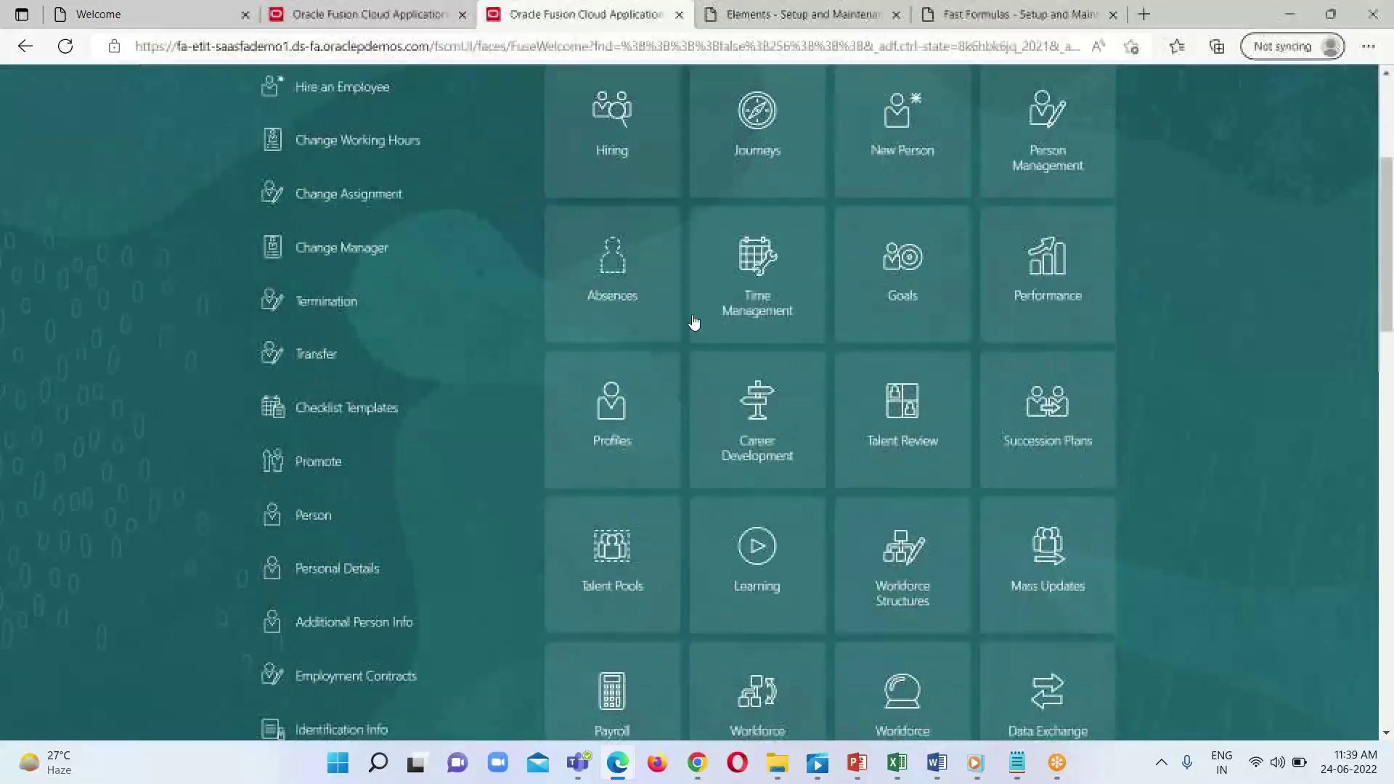
{"action": "scroll", "coordinate": [356, 646], "scroll_direction": "down", "scroll_amount": 3}
{"action": "scroll", "coordinate": [849, 519], "scroll_direction": "up", "scroll_amount": 10}
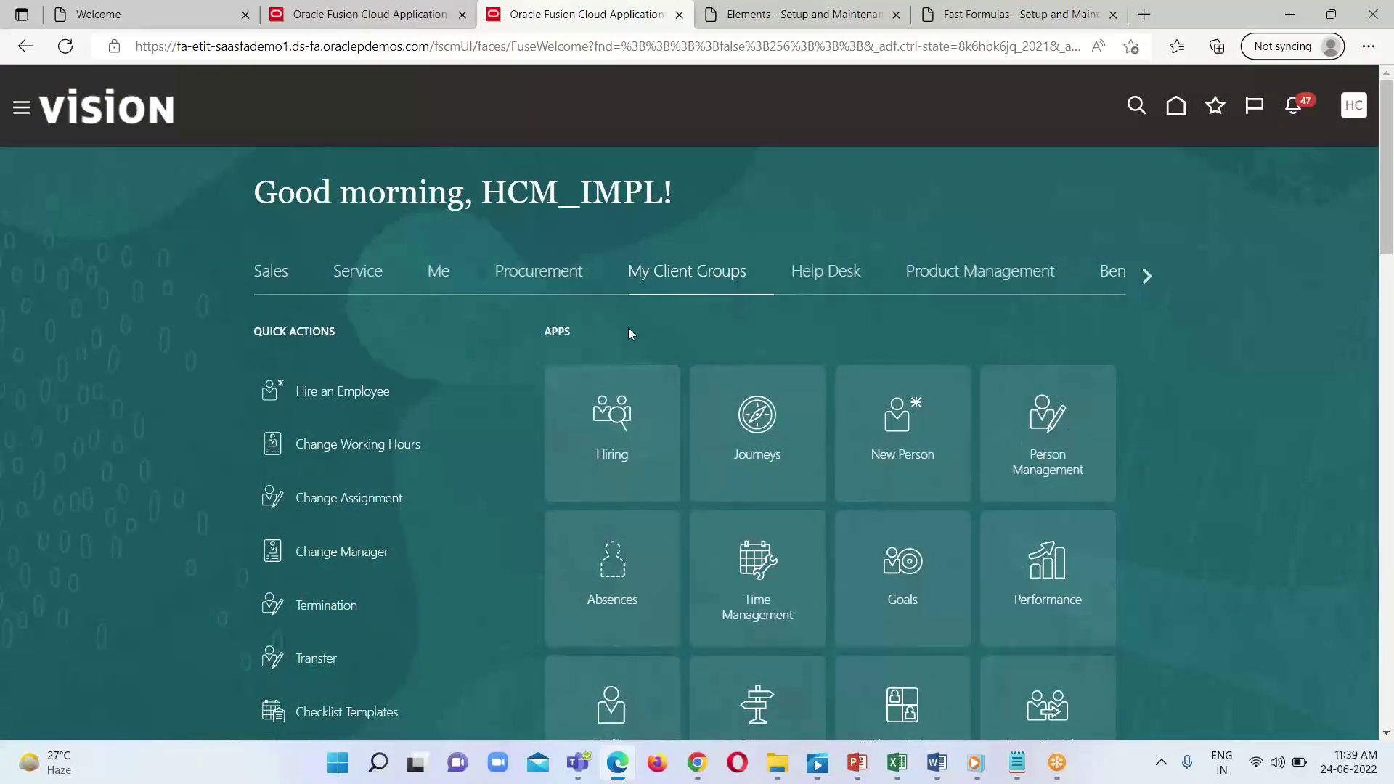
{"action": "left_click", "coordinate": [1025, 454]}
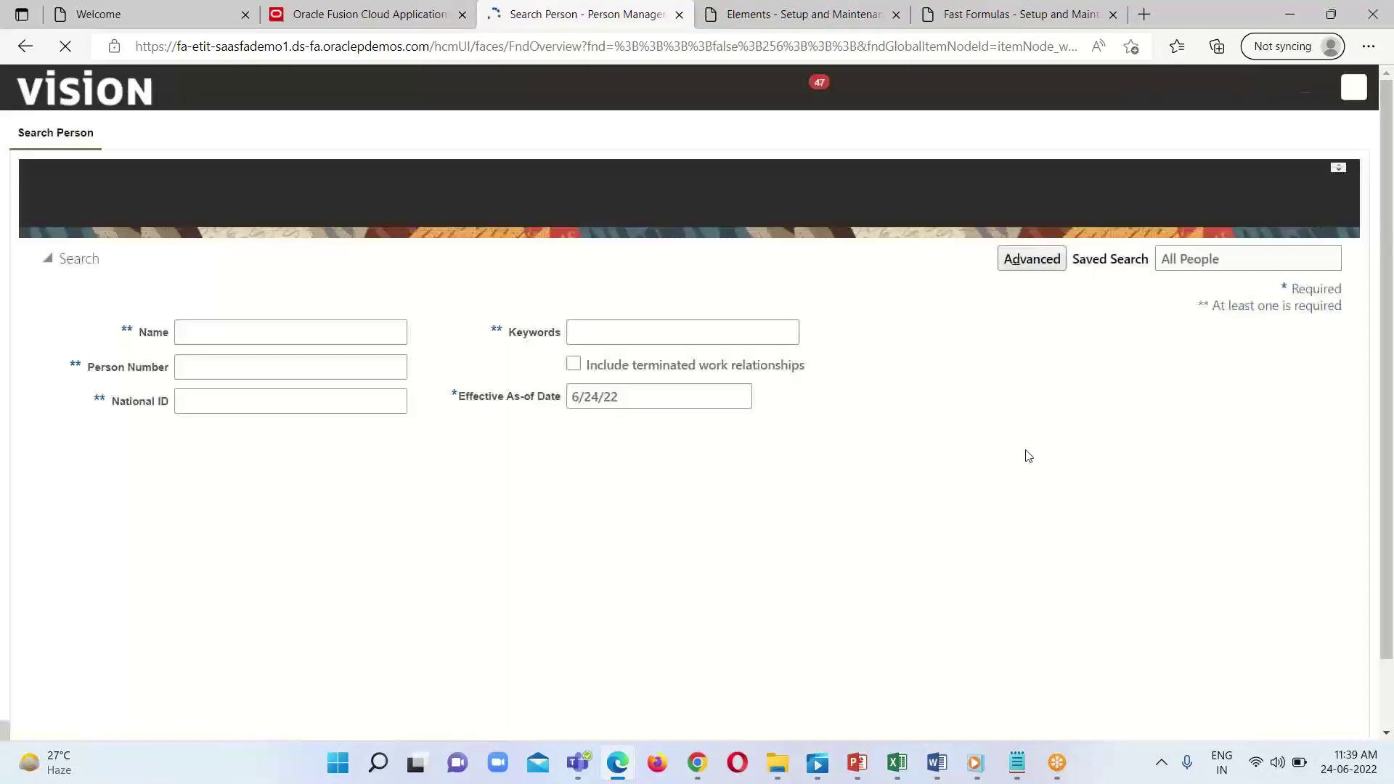
Search Person Management for person number 56 and open the found employee's Employment record.
{"action": "left_click", "coordinate": [336, 368]}
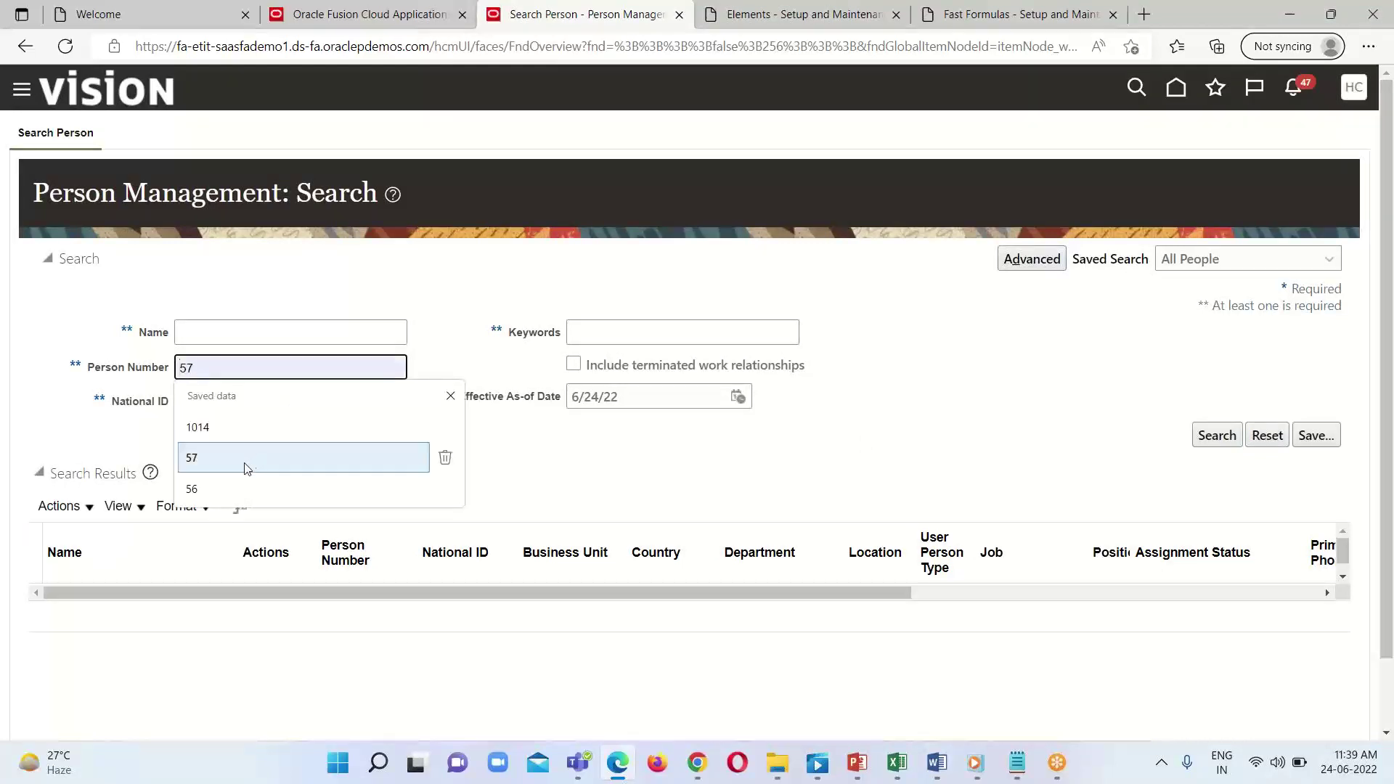
{"action": "left_click", "coordinate": [226, 490]}
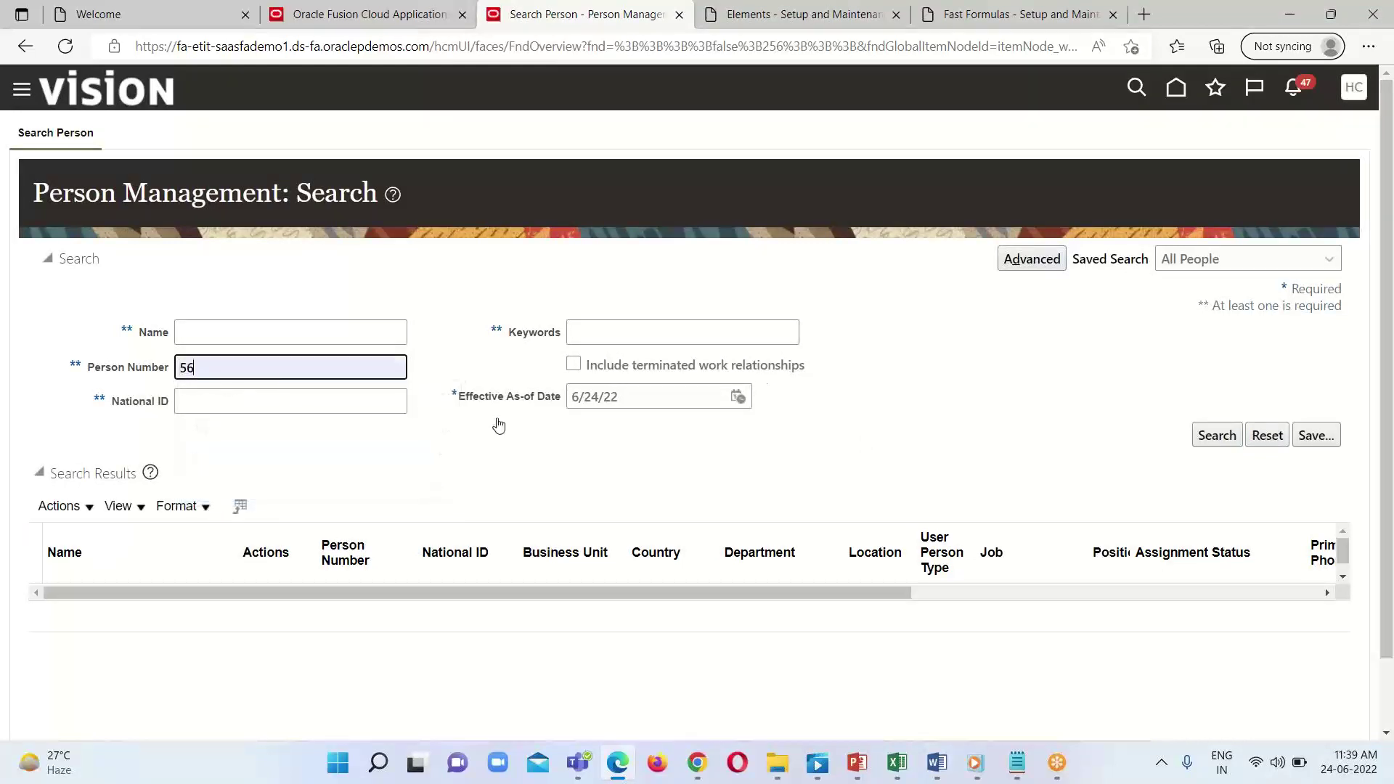
{"action": "left_click", "coordinate": [1207, 437]}
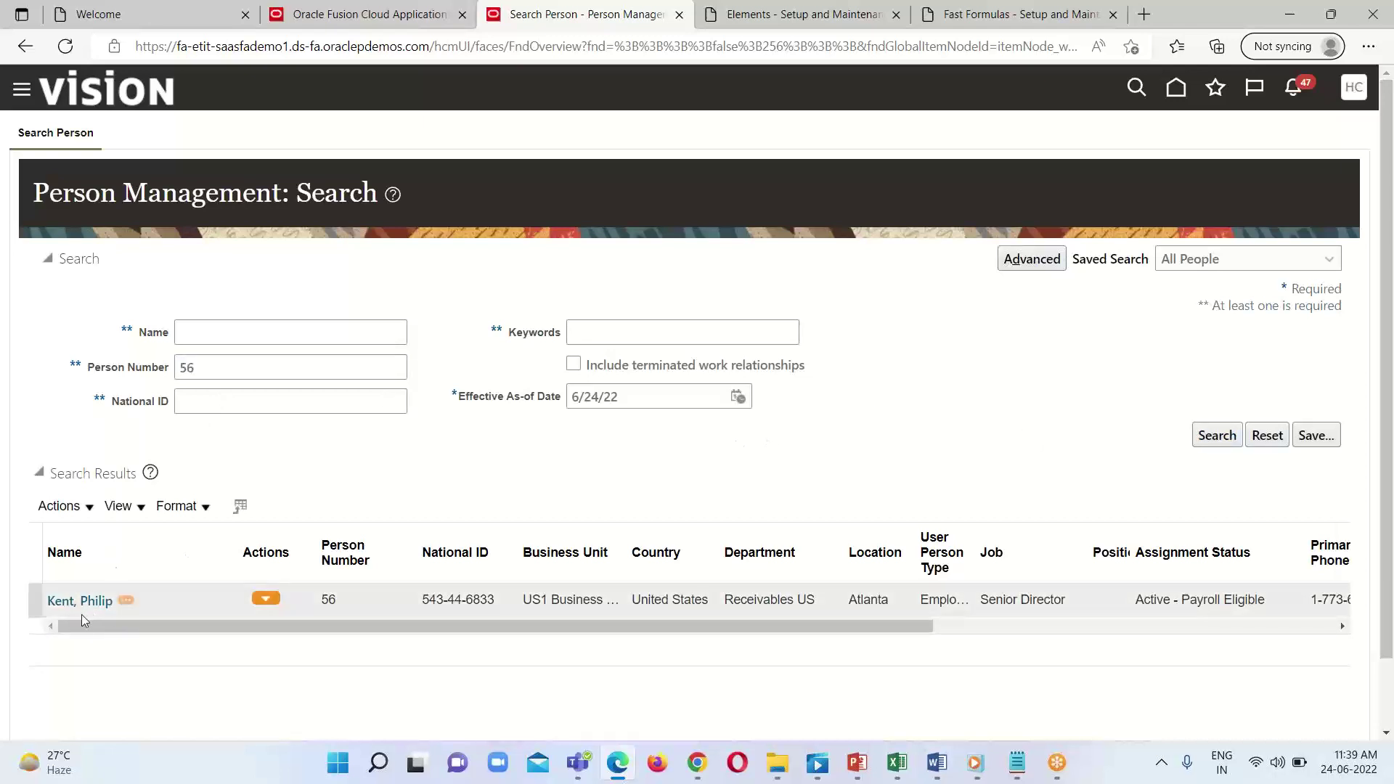
{"action": "left_click", "coordinate": [77, 603]}
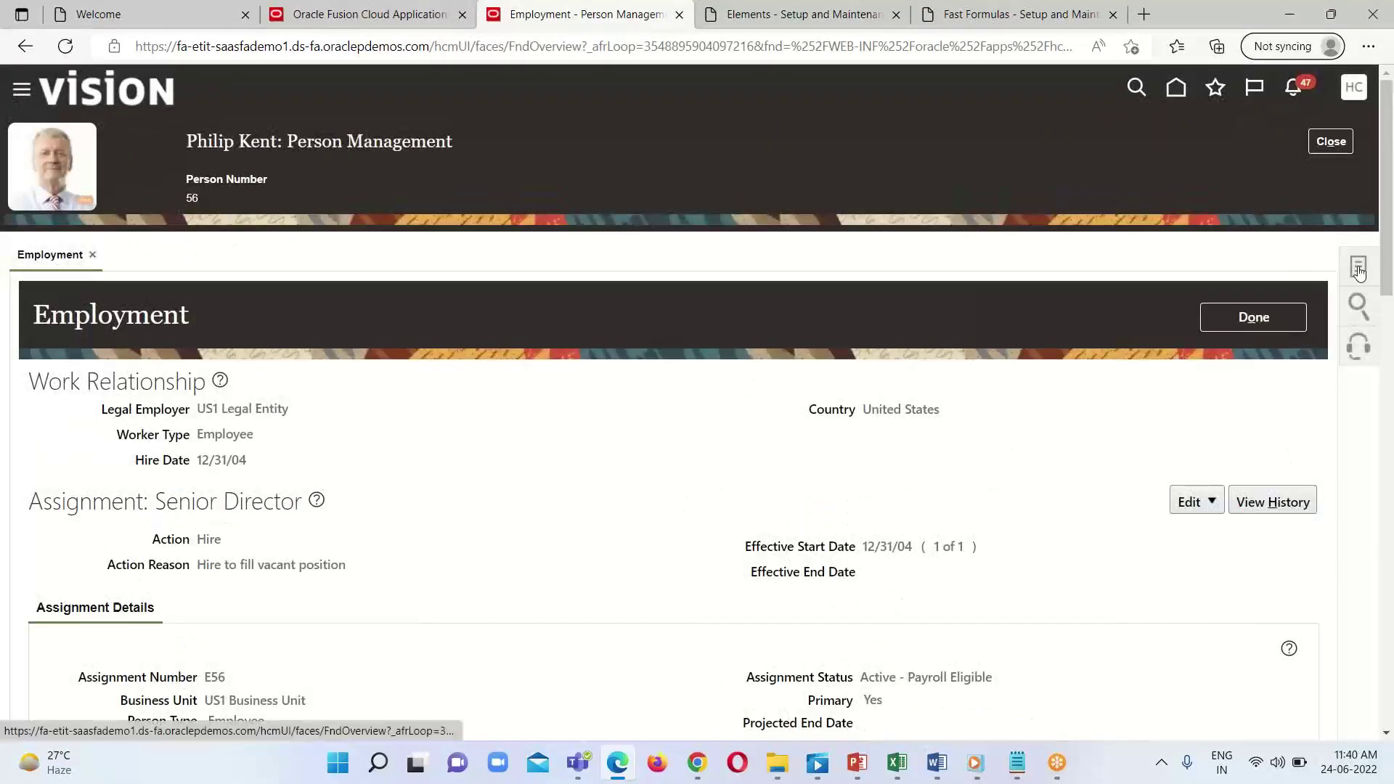
From the person's Element Entries task, create a new Bonus Pay entry and continue to its details.
{"action": "left_click", "coordinate": [1358, 270]}
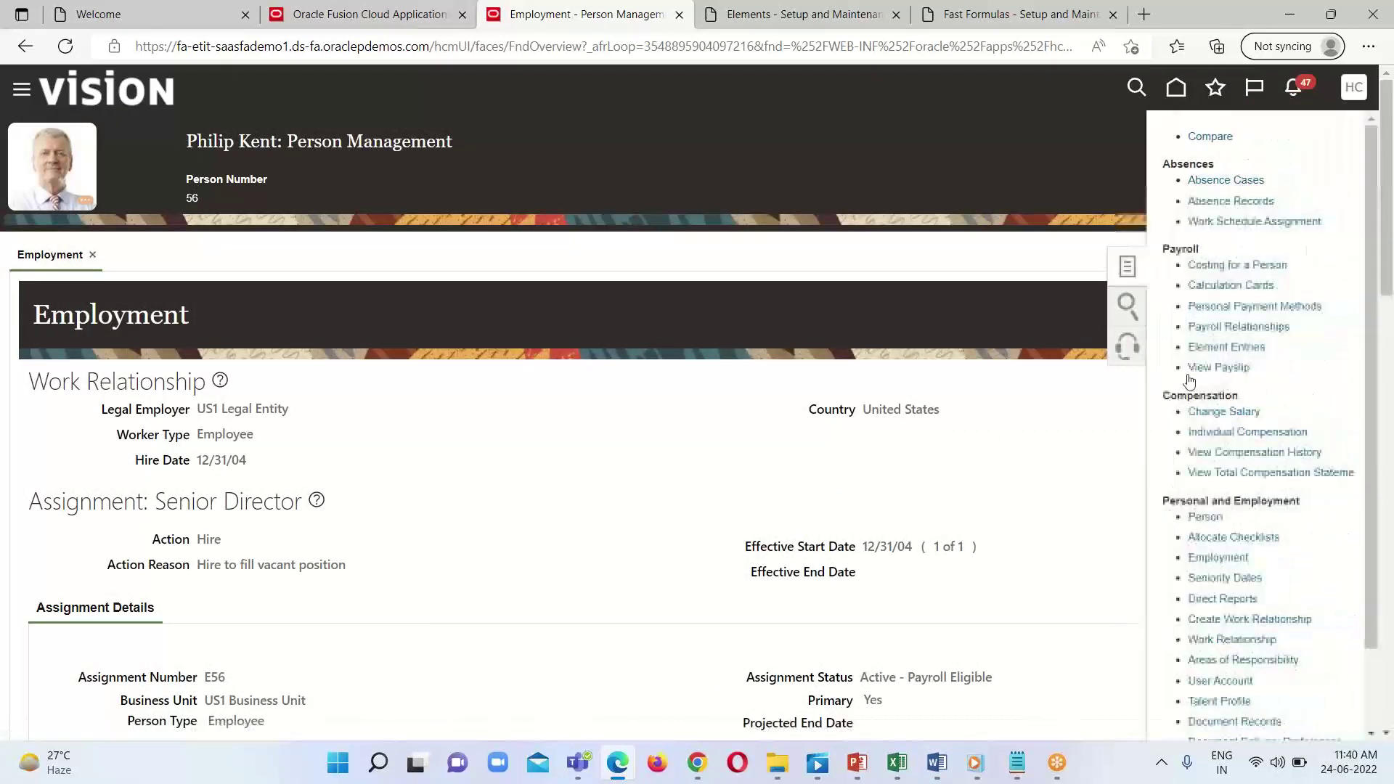
{"action": "left_click", "coordinate": [1230, 361]}
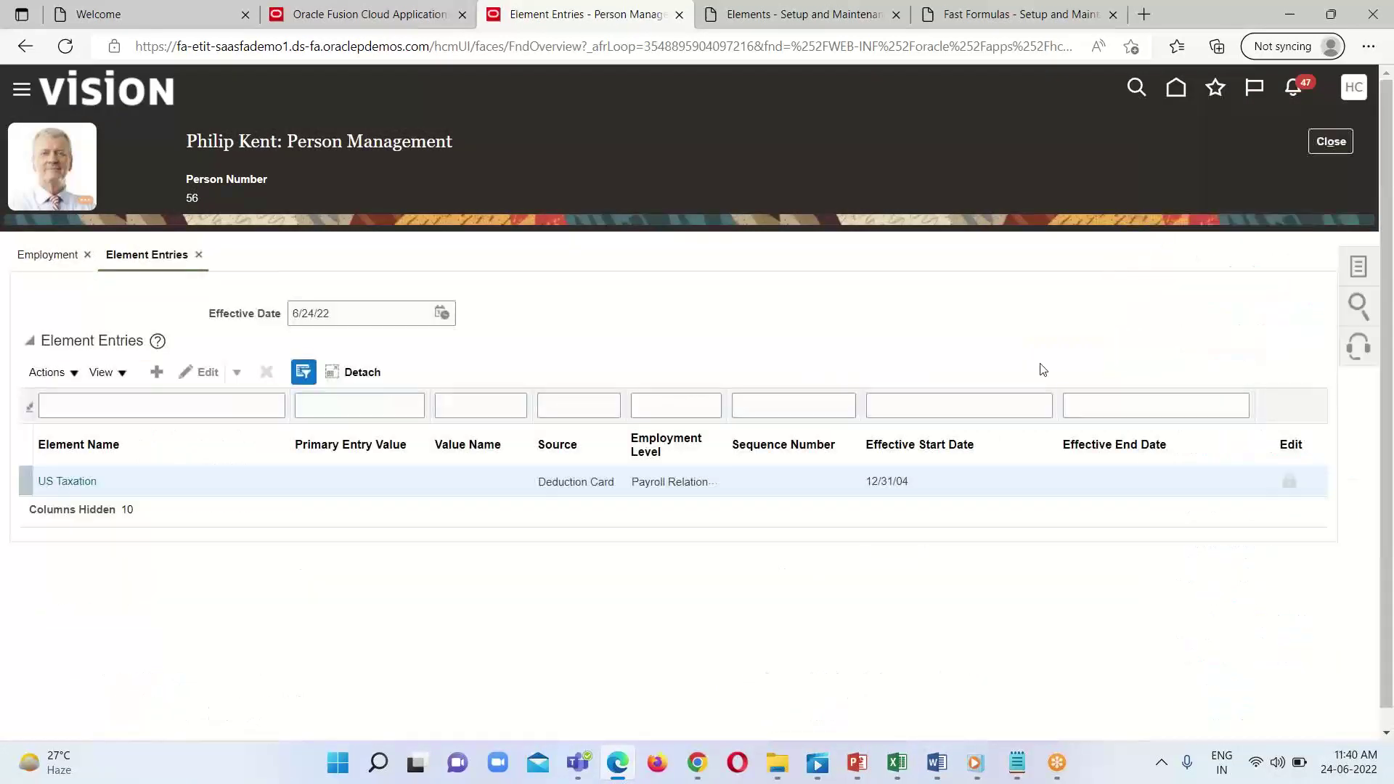
{"action": "left_click", "coordinate": [155, 372]}
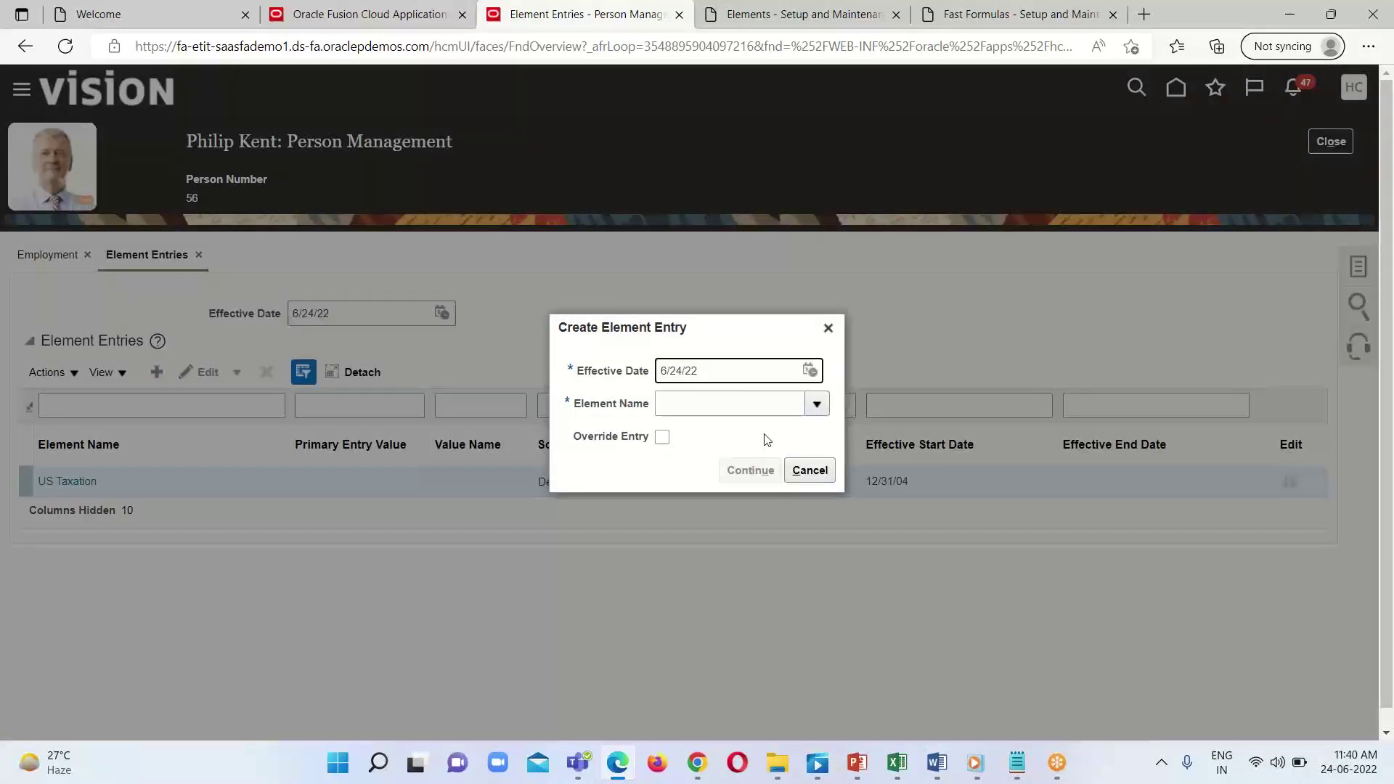
{"action": "left_click", "coordinate": [703, 404]}
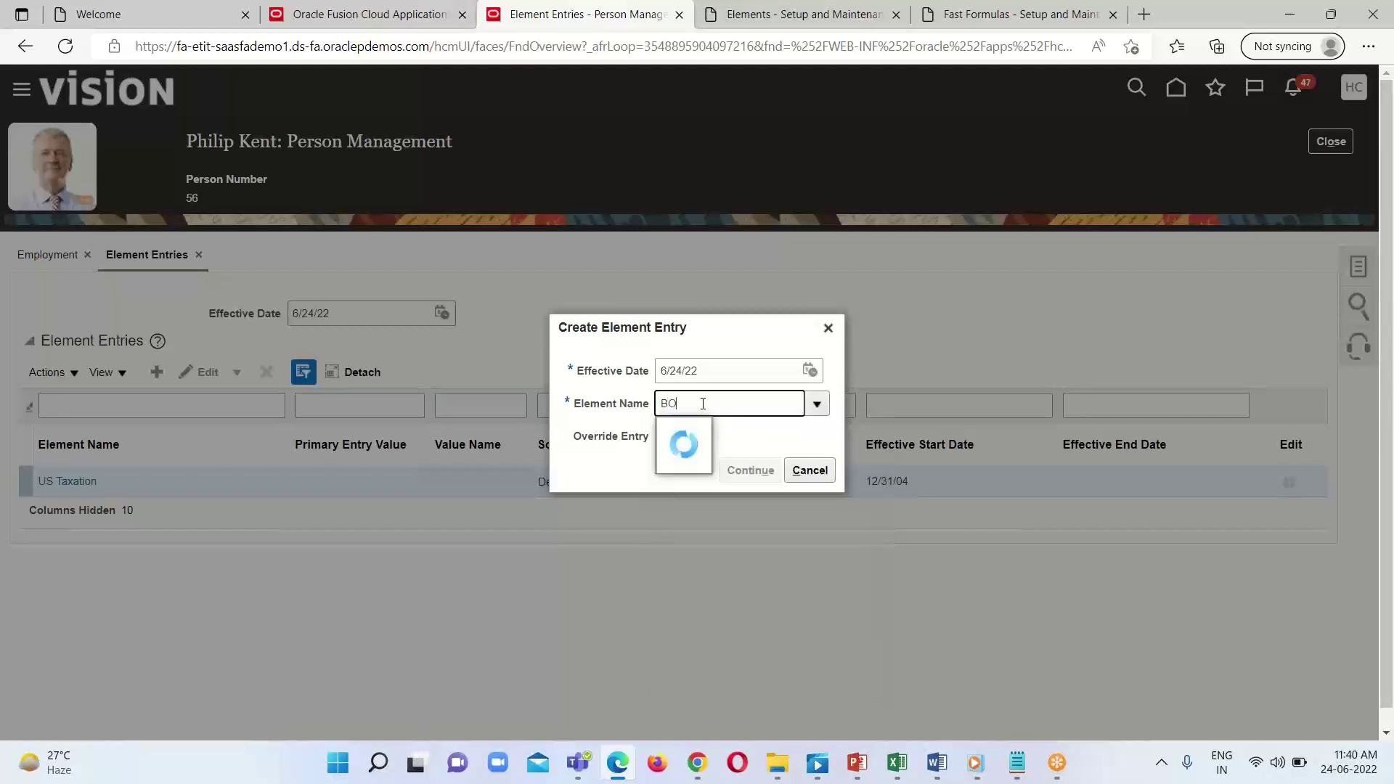
{"action": "type", "text": "onus Pay"}
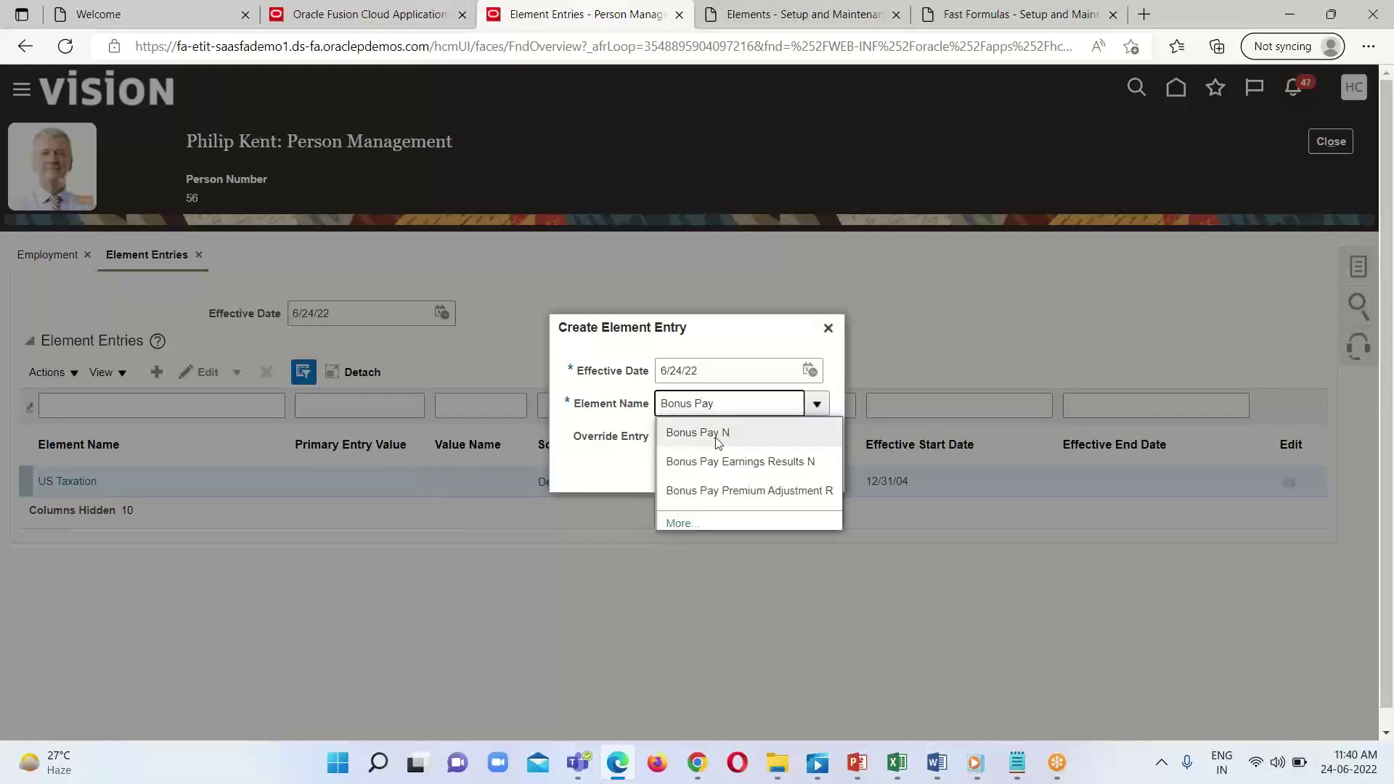
{"action": "left_click", "coordinate": [716, 435]}
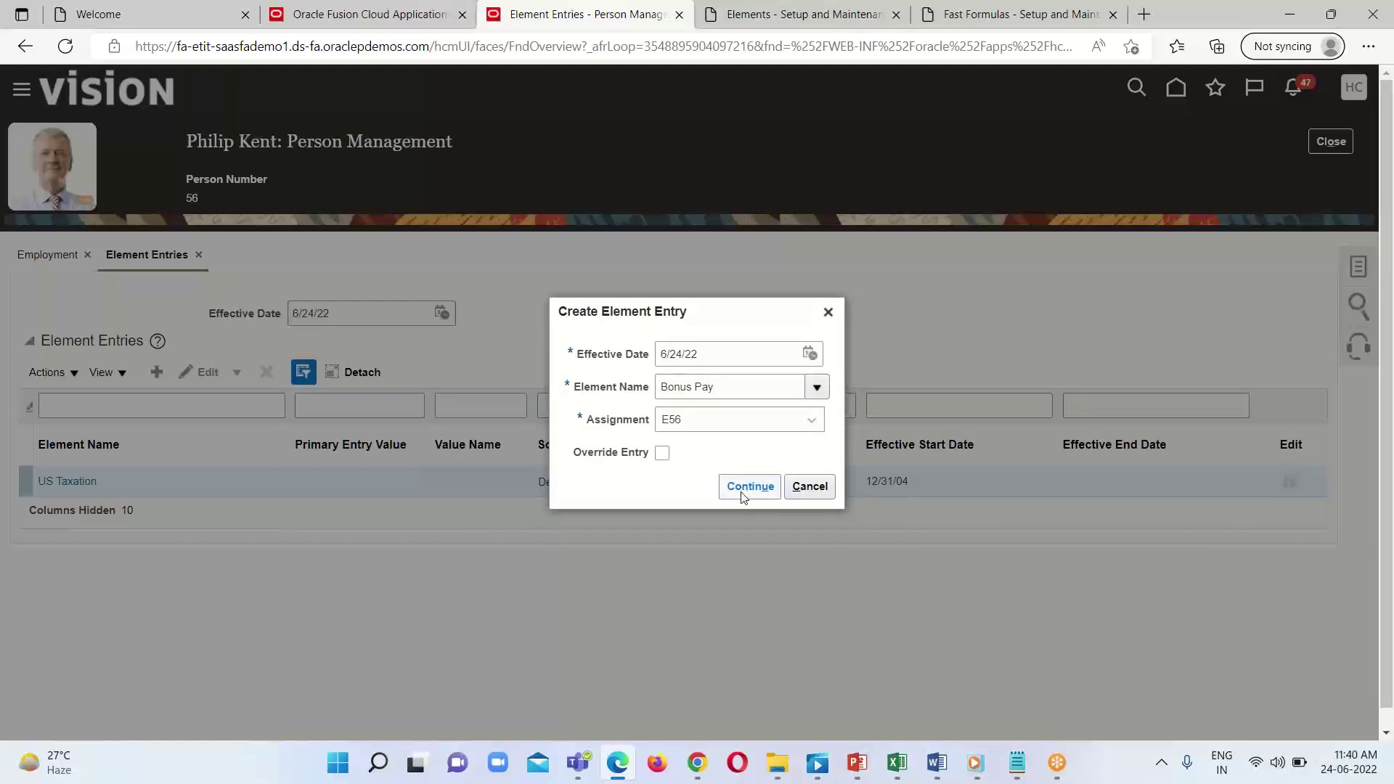
{"action": "left_click", "coordinate": [744, 498]}
{"action": "scroll", "coordinate": [841, 636], "scroll_direction": "down", "scroll_amount": 1}
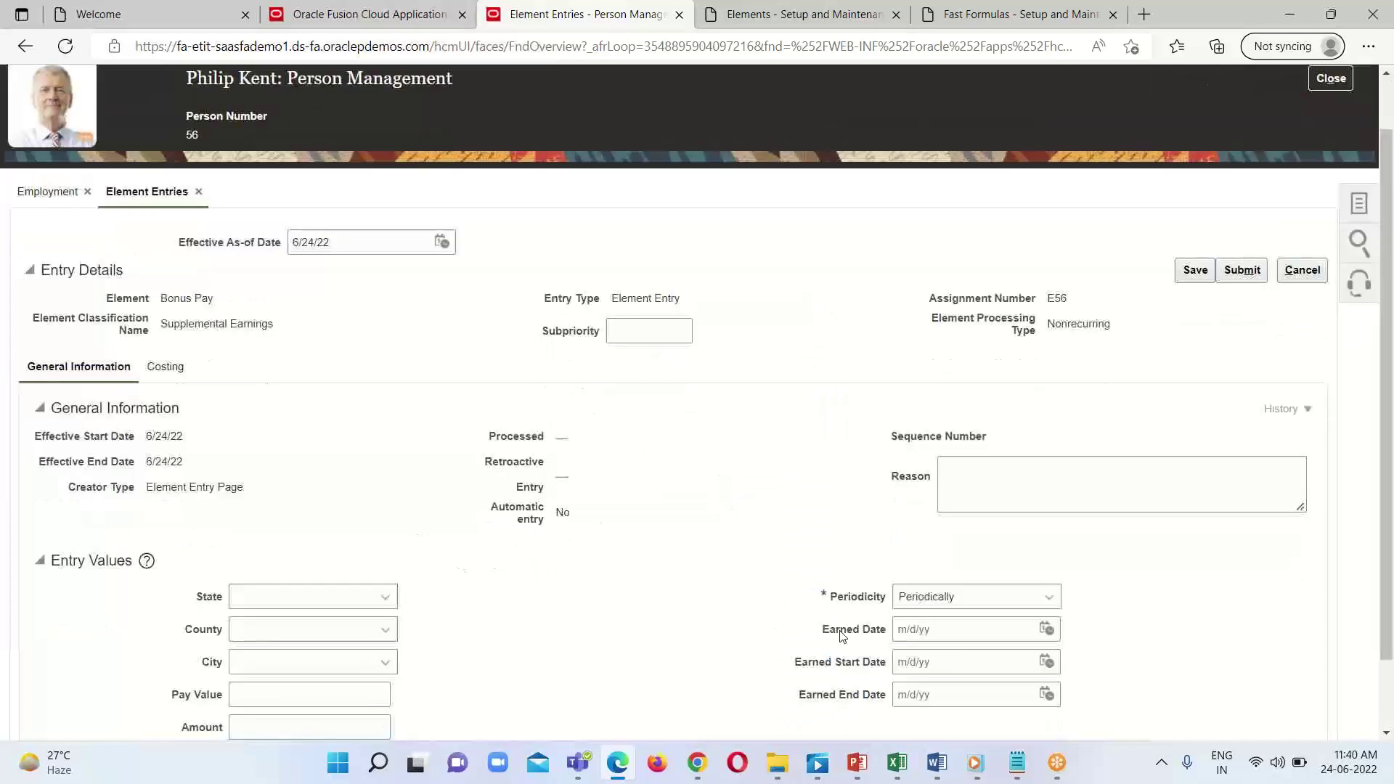
{"action": "scroll", "coordinate": [1182, 622], "scroll_direction": "up", "scroll_amount": 1}
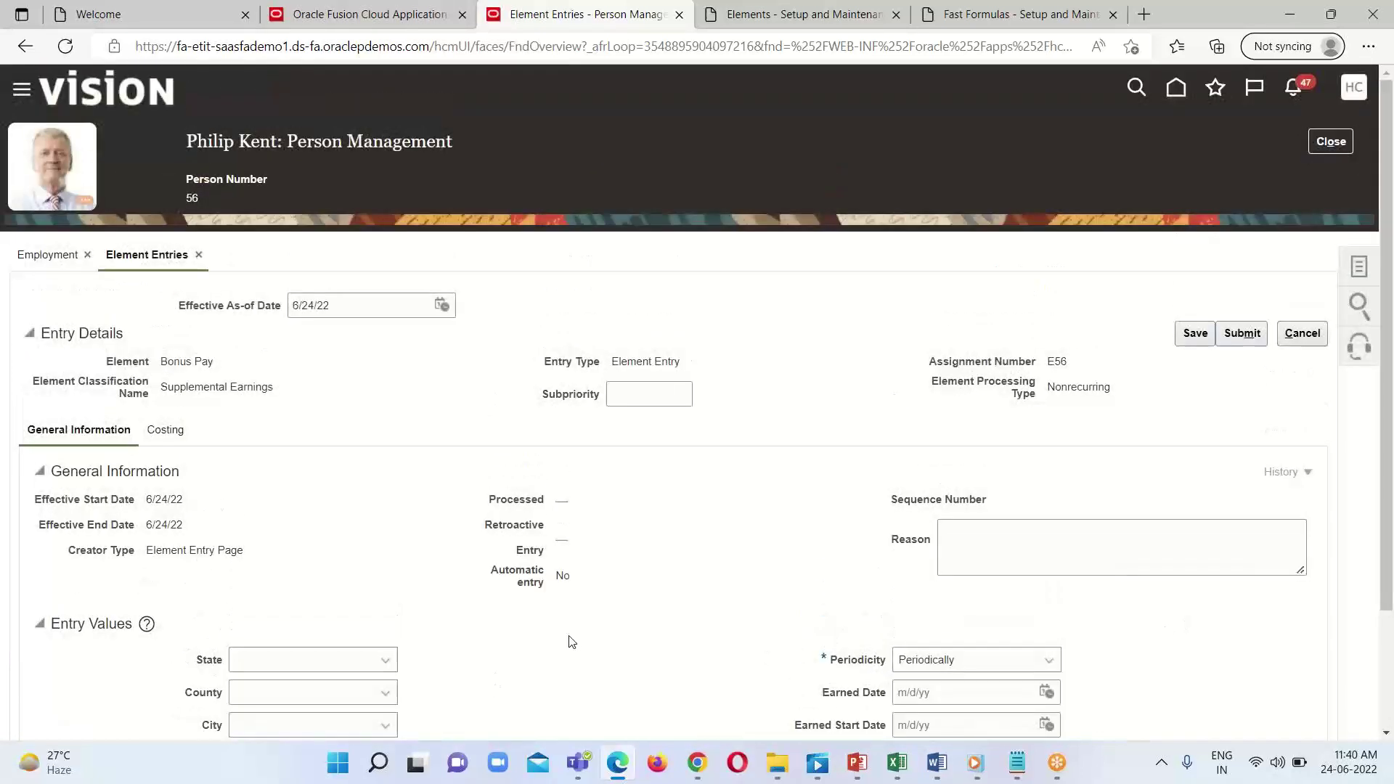
{"action": "scroll", "coordinate": [581, 636], "scroll_direction": "down", "scroll_amount": 2}
{"action": "scroll", "coordinate": [527, 496], "scroll_direction": "up", "scroll_amount": 2}
{"action": "scroll", "coordinate": [401, 582], "scroll_direction": "down", "scroll_amount": 2}
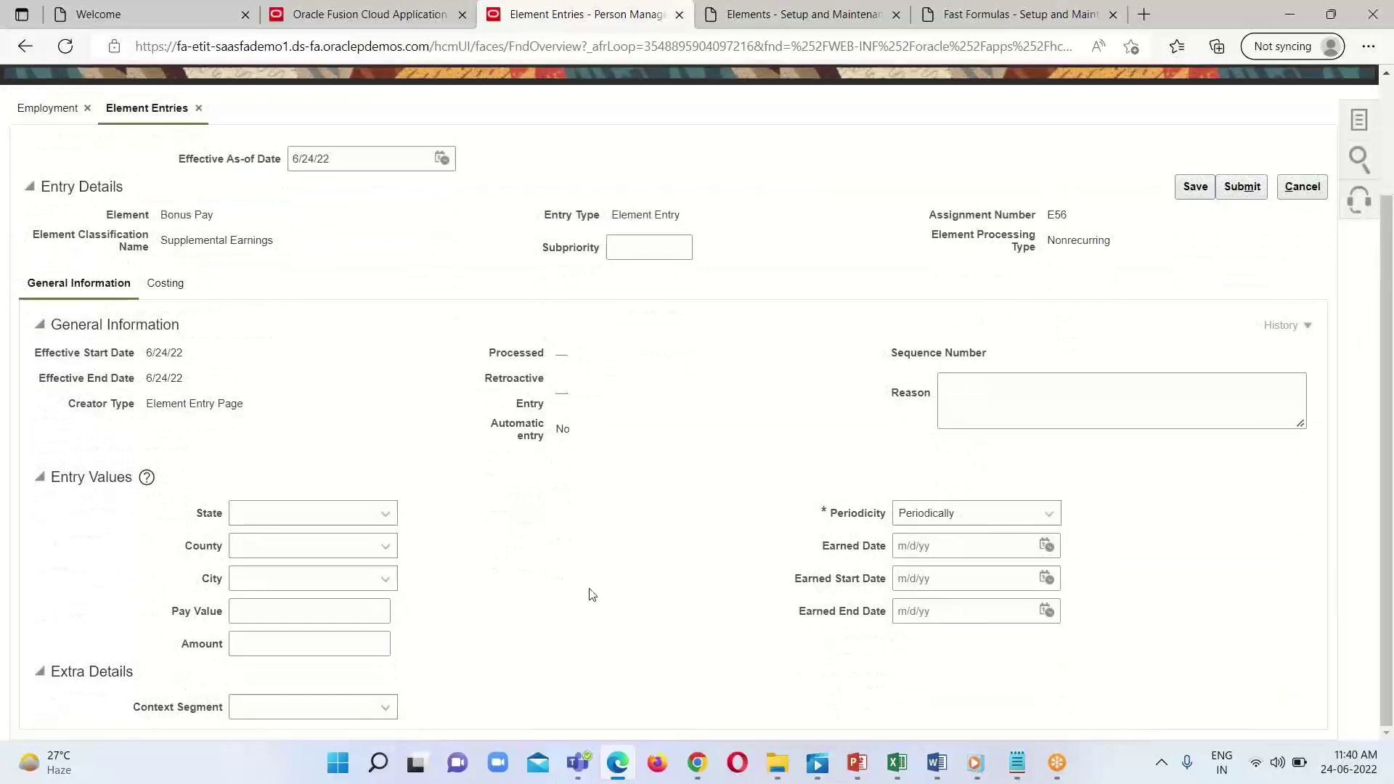
{"action": "left_click", "coordinate": [342, 647]}
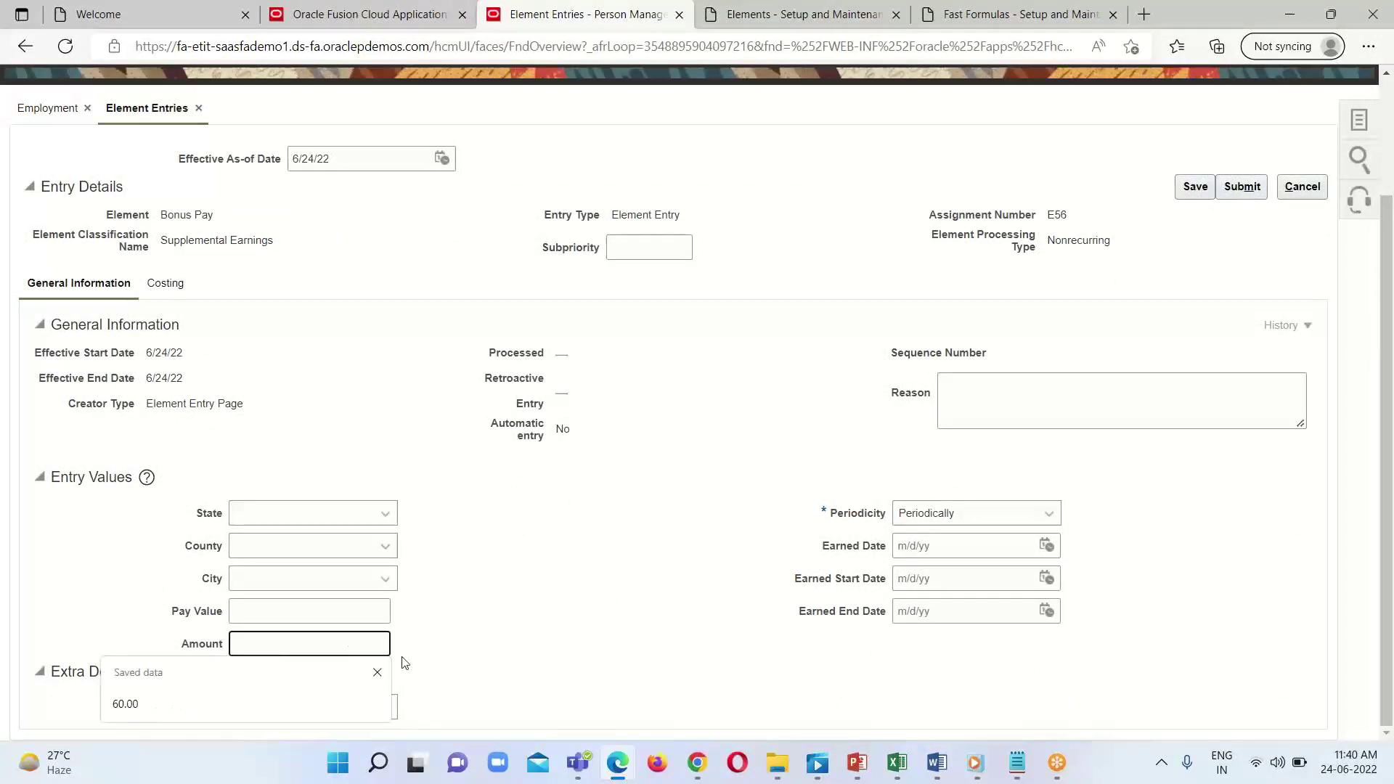
{"action": "scroll", "coordinate": [701, 625], "scroll_direction": "up", "scroll_amount": 2}
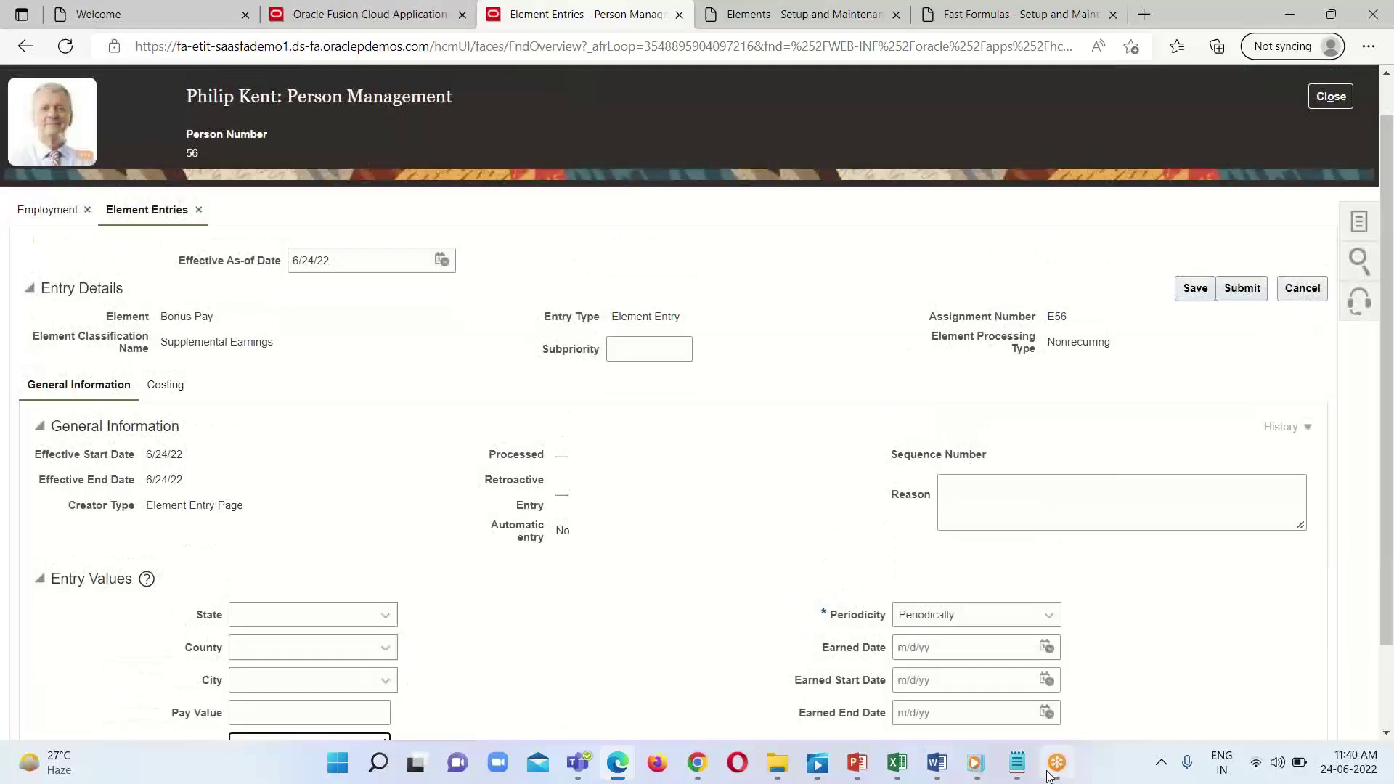
{"action": "mouse_move", "coordinate": [1016, 762]}
{"action": "left_click", "coordinate": [1016, 653]}
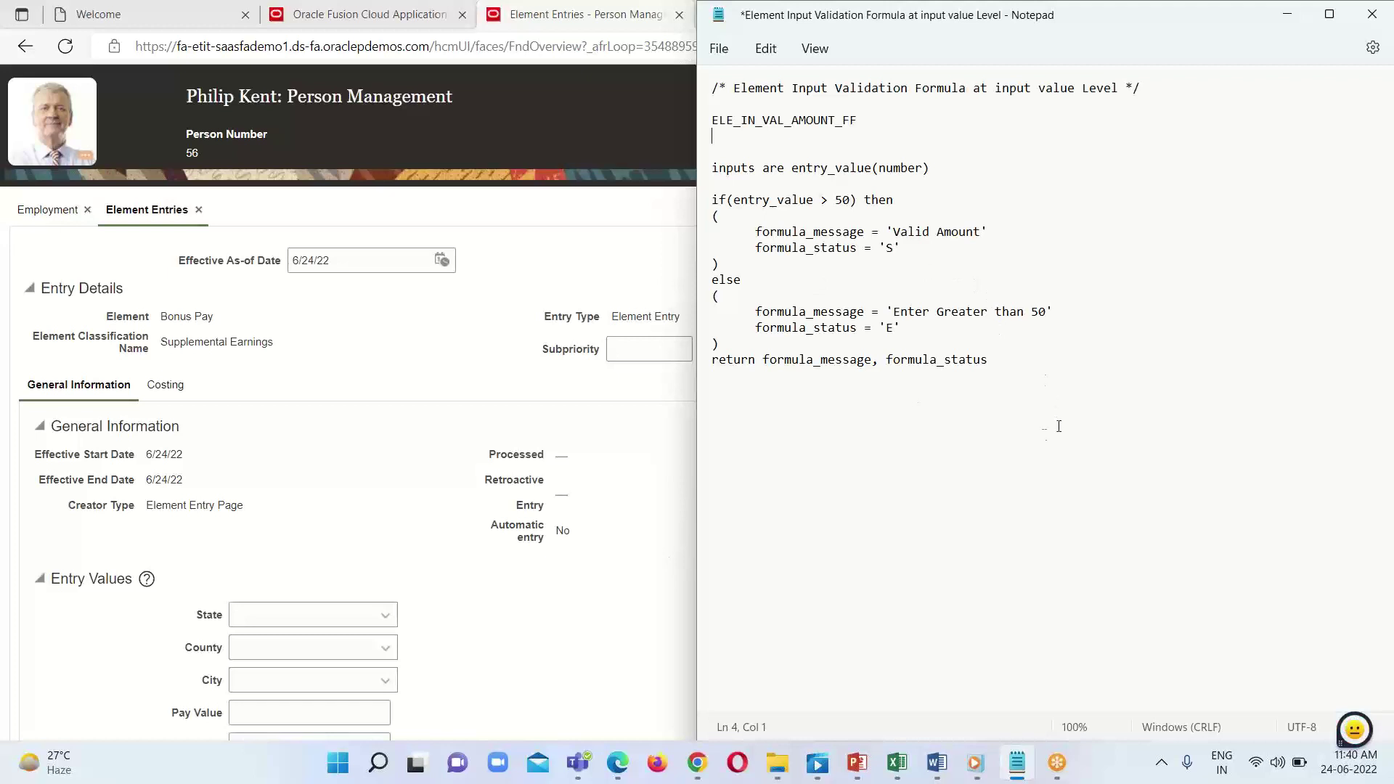
{"action": "left_click", "coordinate": [559, 585]}
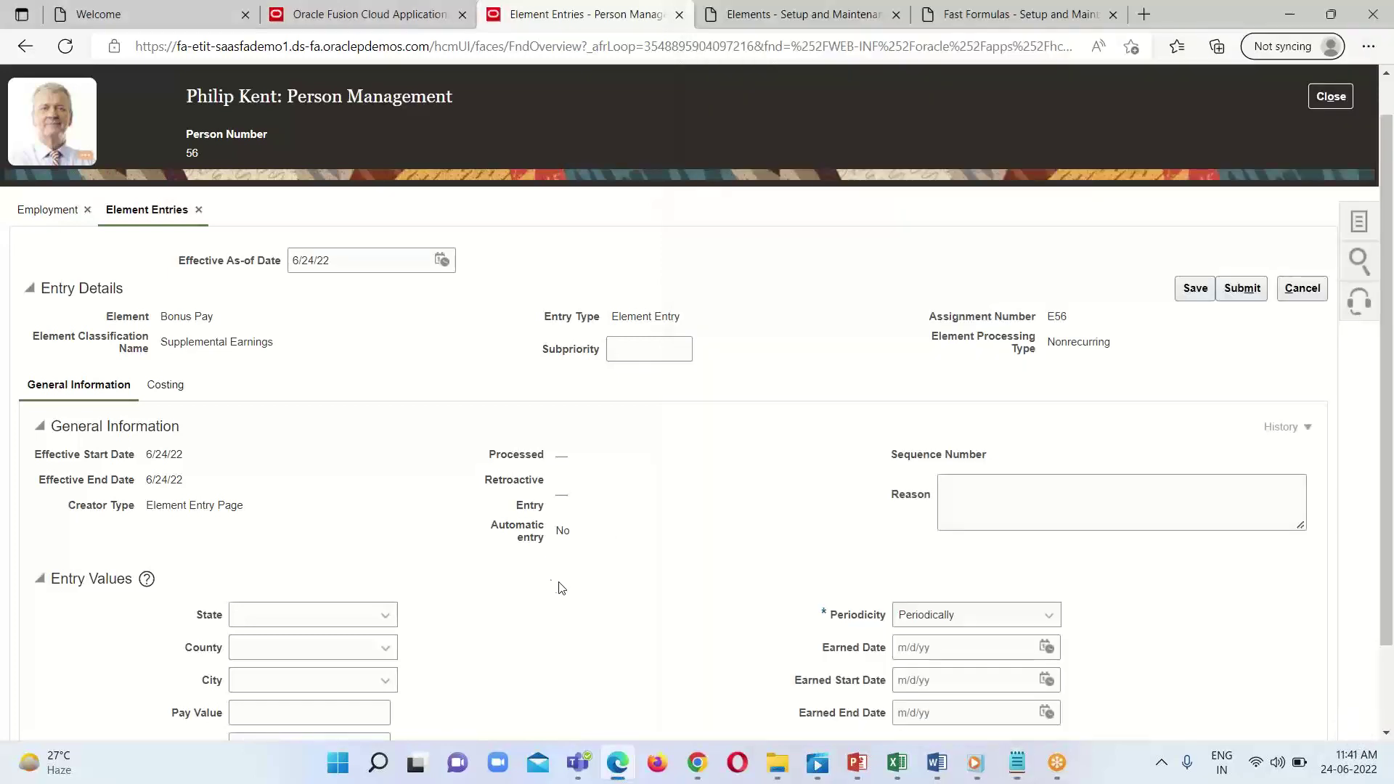
{"action": "scroll", "coordinate": [506, 572], "scroll_direction": "down", "scroll_amount": 1}
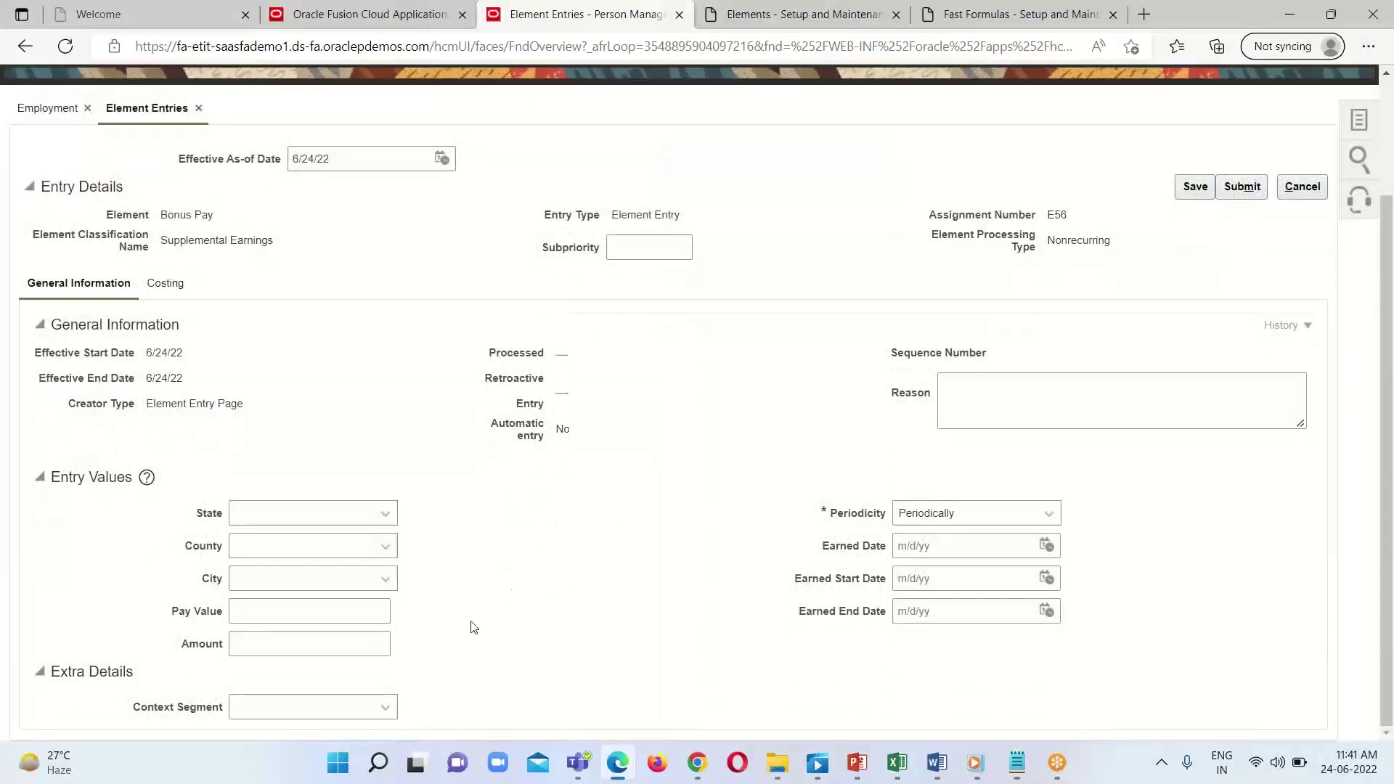
{"action": "scroll", "coordinate": [302, 646], "scroll_direction": "up", "scroll_amount": 1}
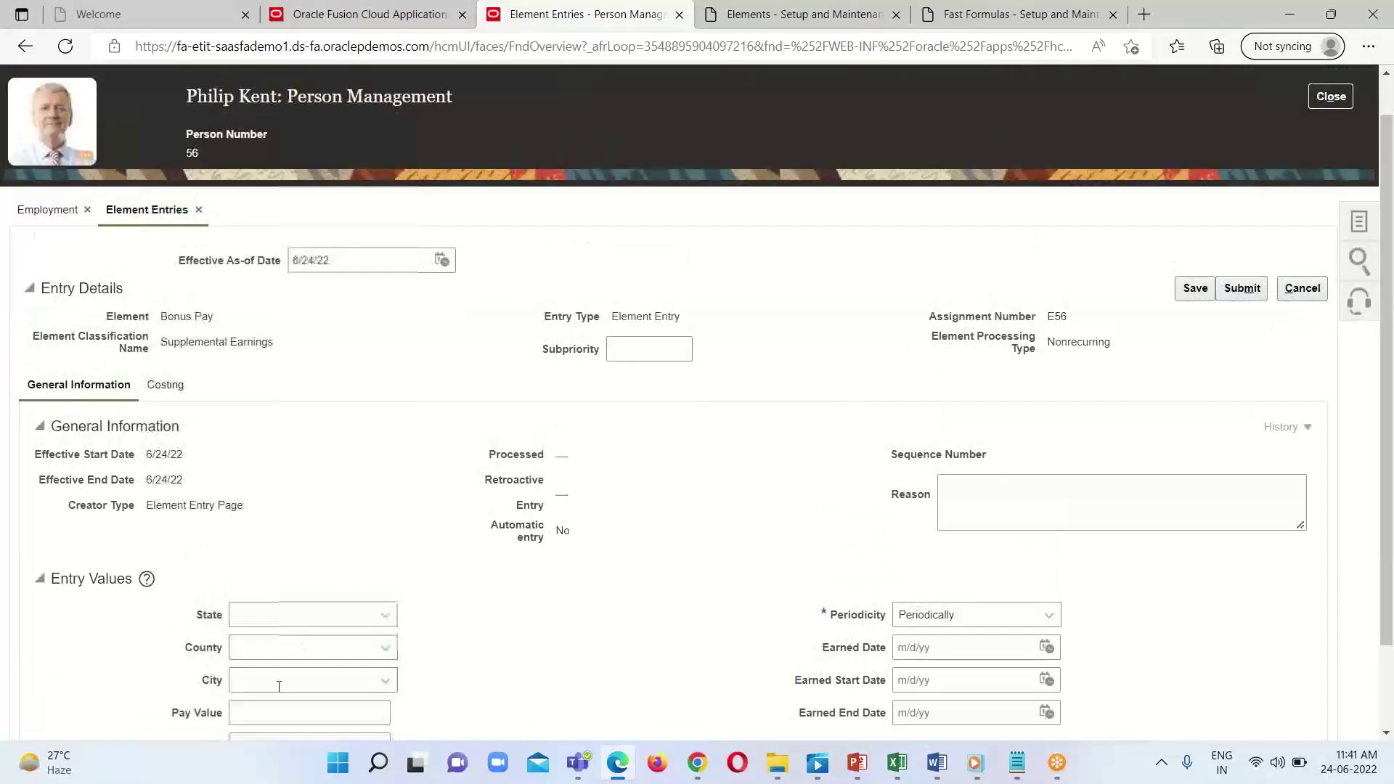
{"action": "scroll", "coordinate": [311, 704], "scroll_direction": "down", "scroll_amount": 1}
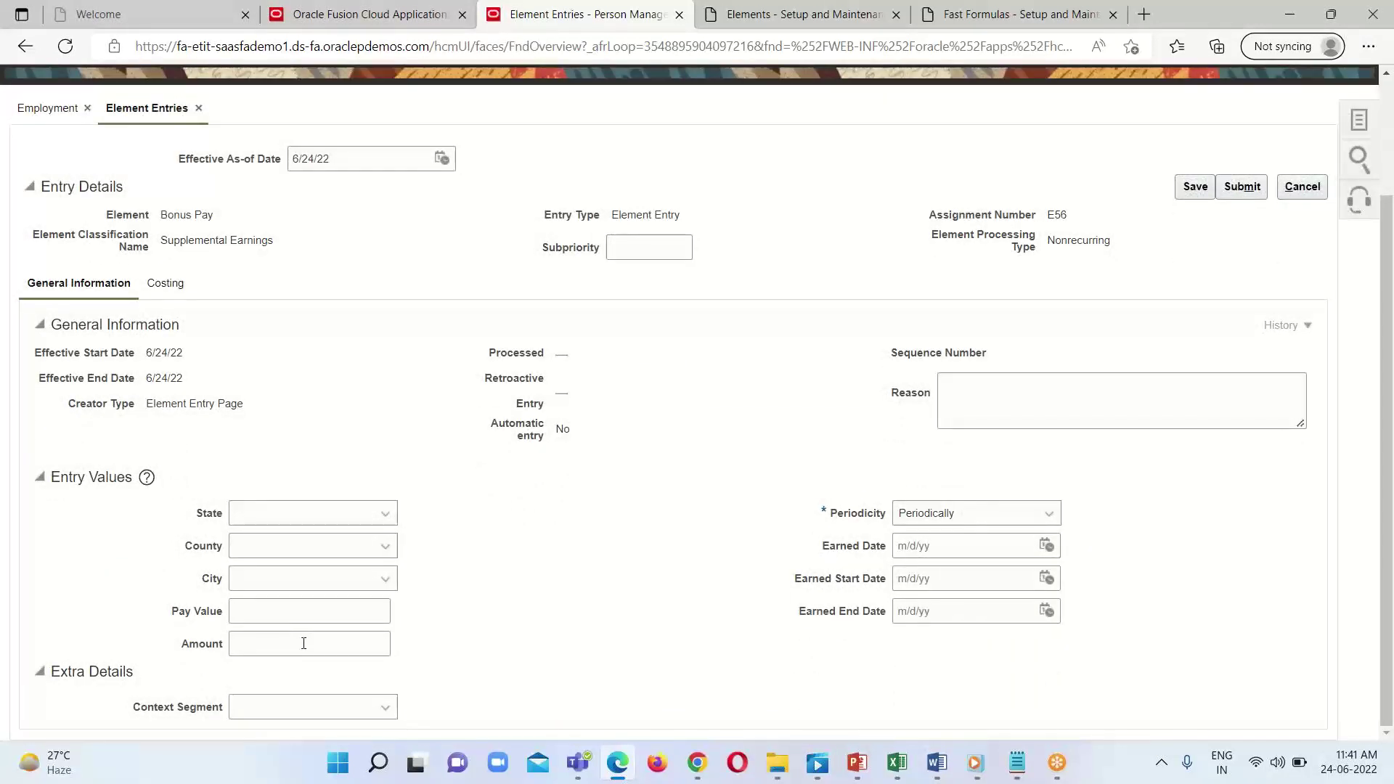
{"action": "left_click", "coordinate": [303, 643]}
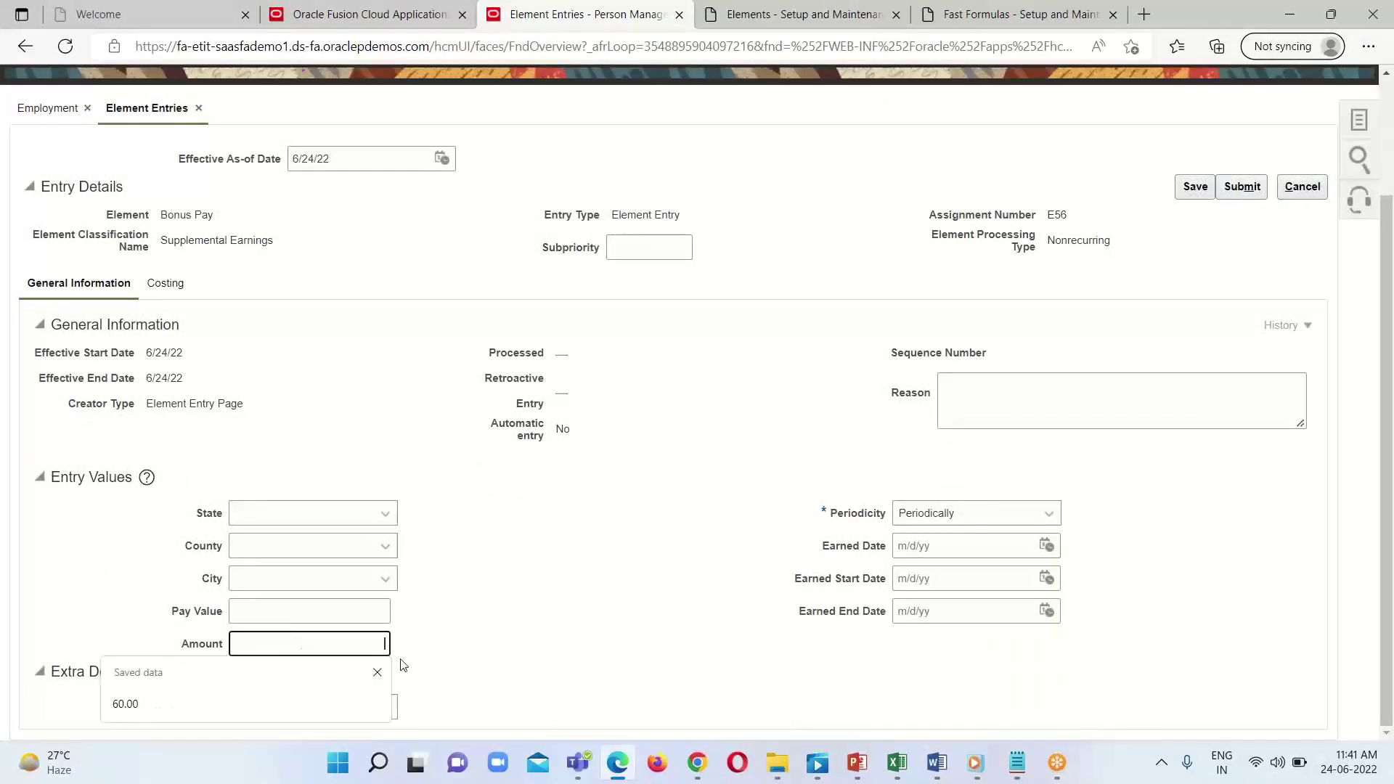
Try saving Bonus Pay Amounts of 30 and then 50, dismissing each validation error.
{"action": "type", "text": "3"}
{"action": "left_click", "coordinate": [571, 632]}
{"action": "left_click", "coordinate": [1193, 188]}
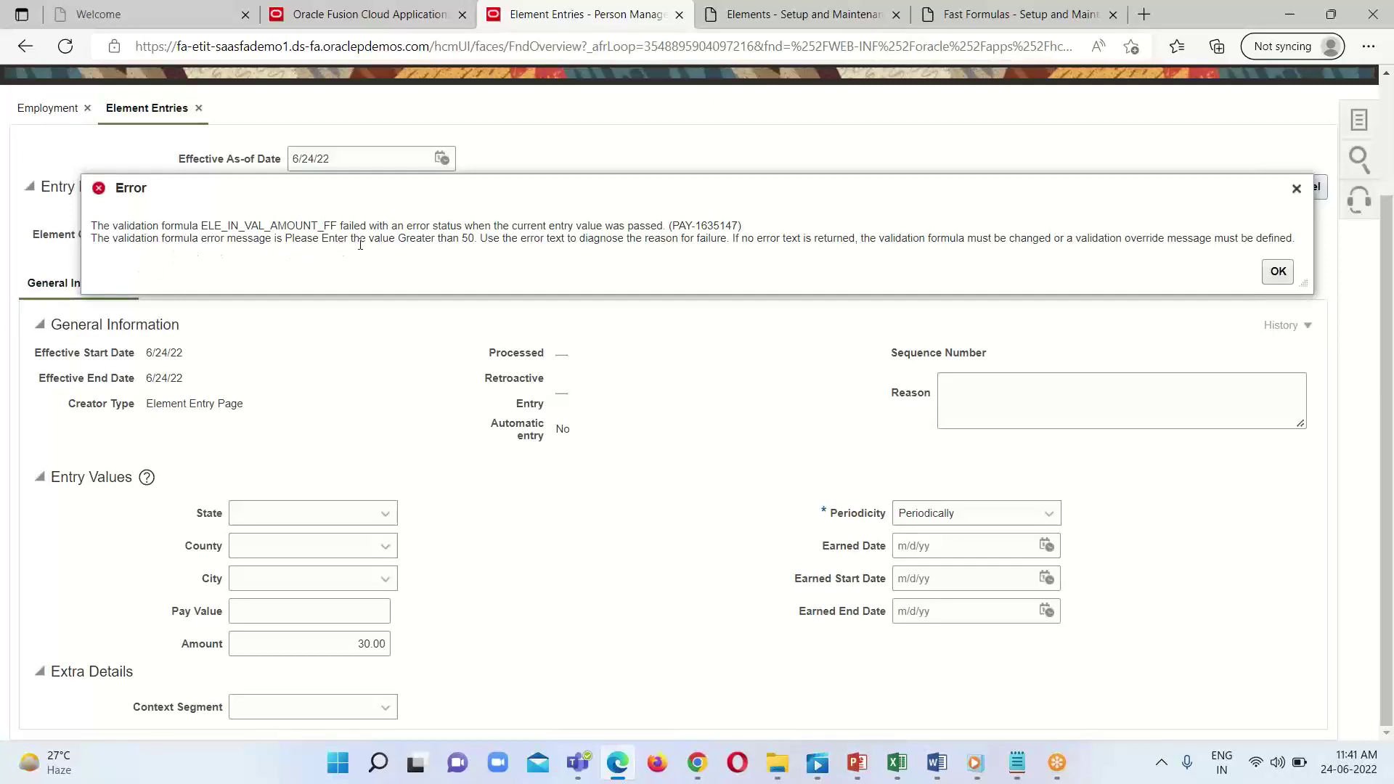
{"action": "left_click", "coordinate": [1278, 272]}
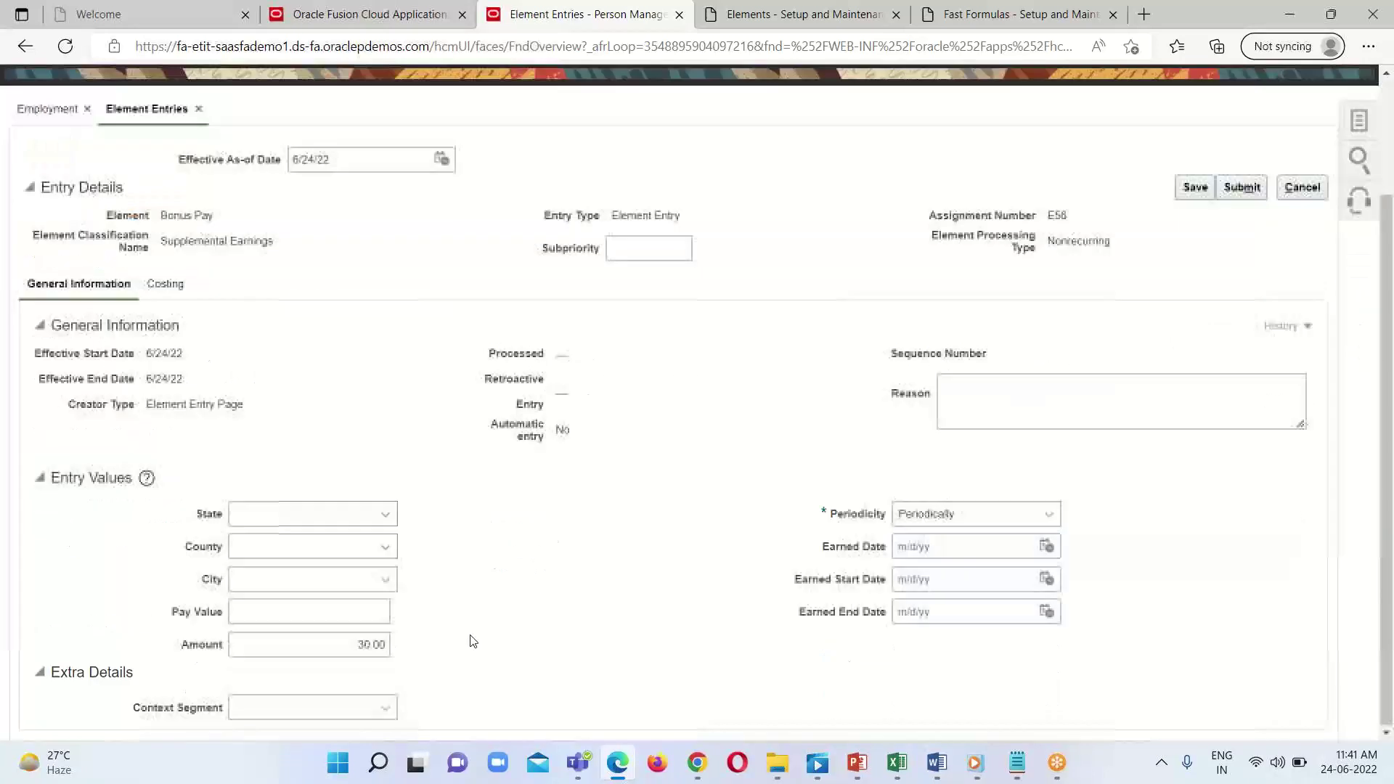
{"action": "double_click", "coordinate": [363, 644]}
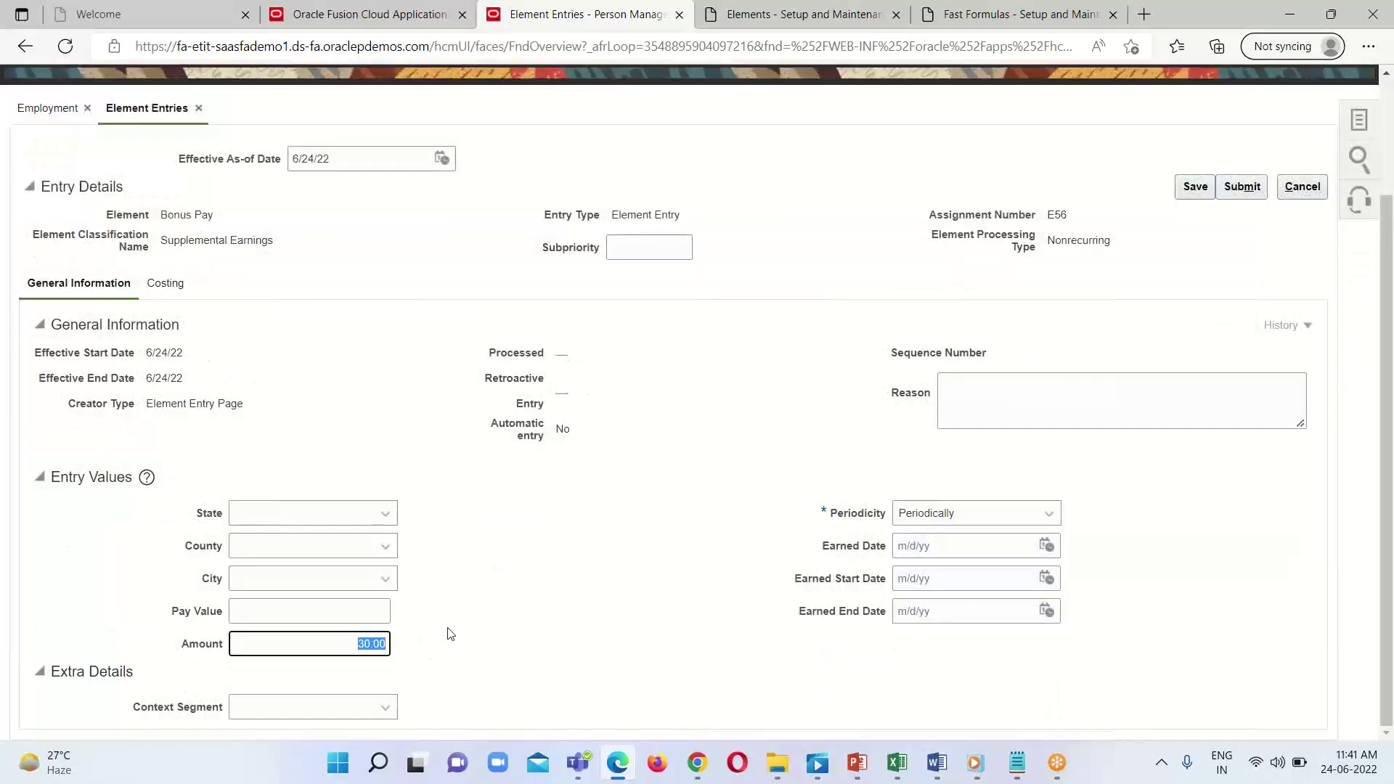
{"action": "type", "text": "50"}
{"action": "left_click", "coordinate": [450, 633]}
{"action": "left_click", "coordinate": [1194, 188]}
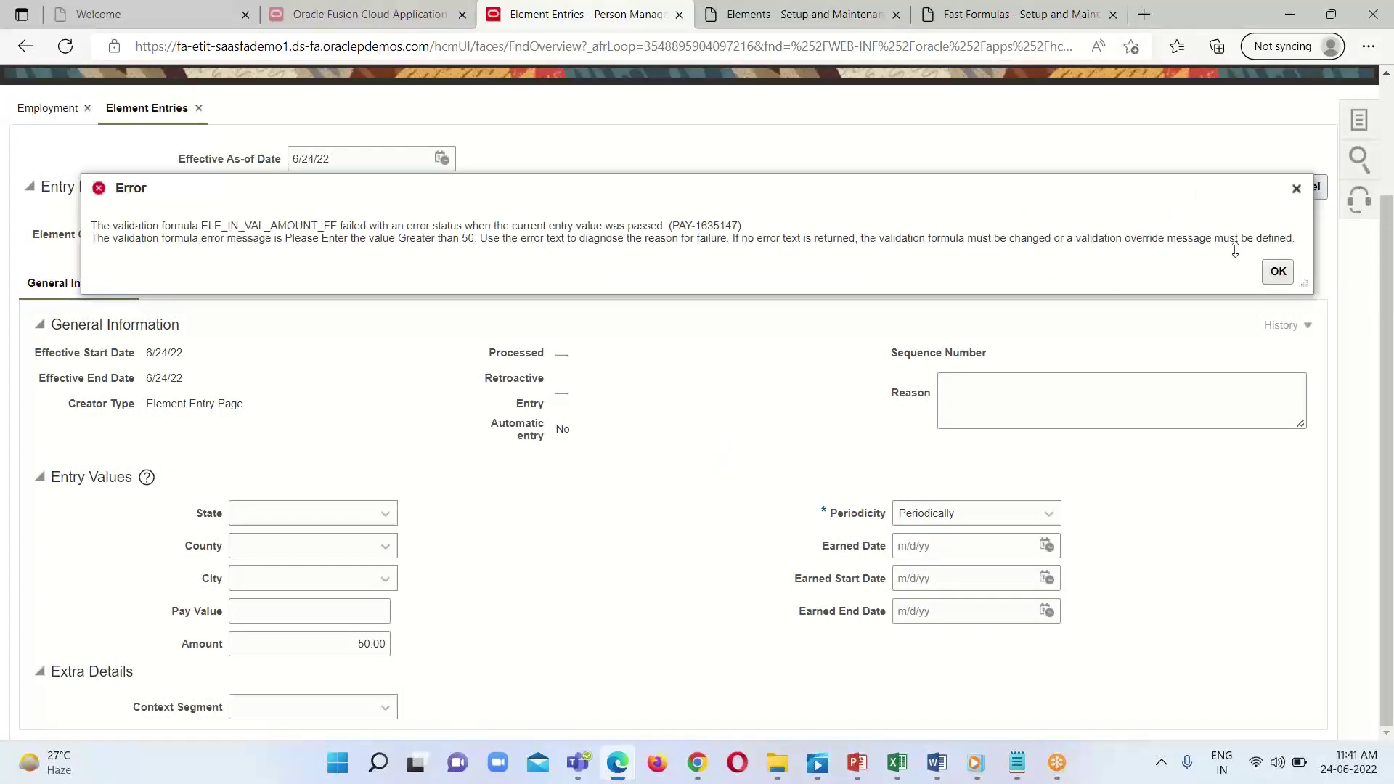
{"action": "left_click", "coordinate": [1277, 271]}
Replace the Bonus Pay Amount with 55.
{"action": "scroll", "coordinate": [468, 557], "scroll_direction": "down", "scroll_amount": 1}
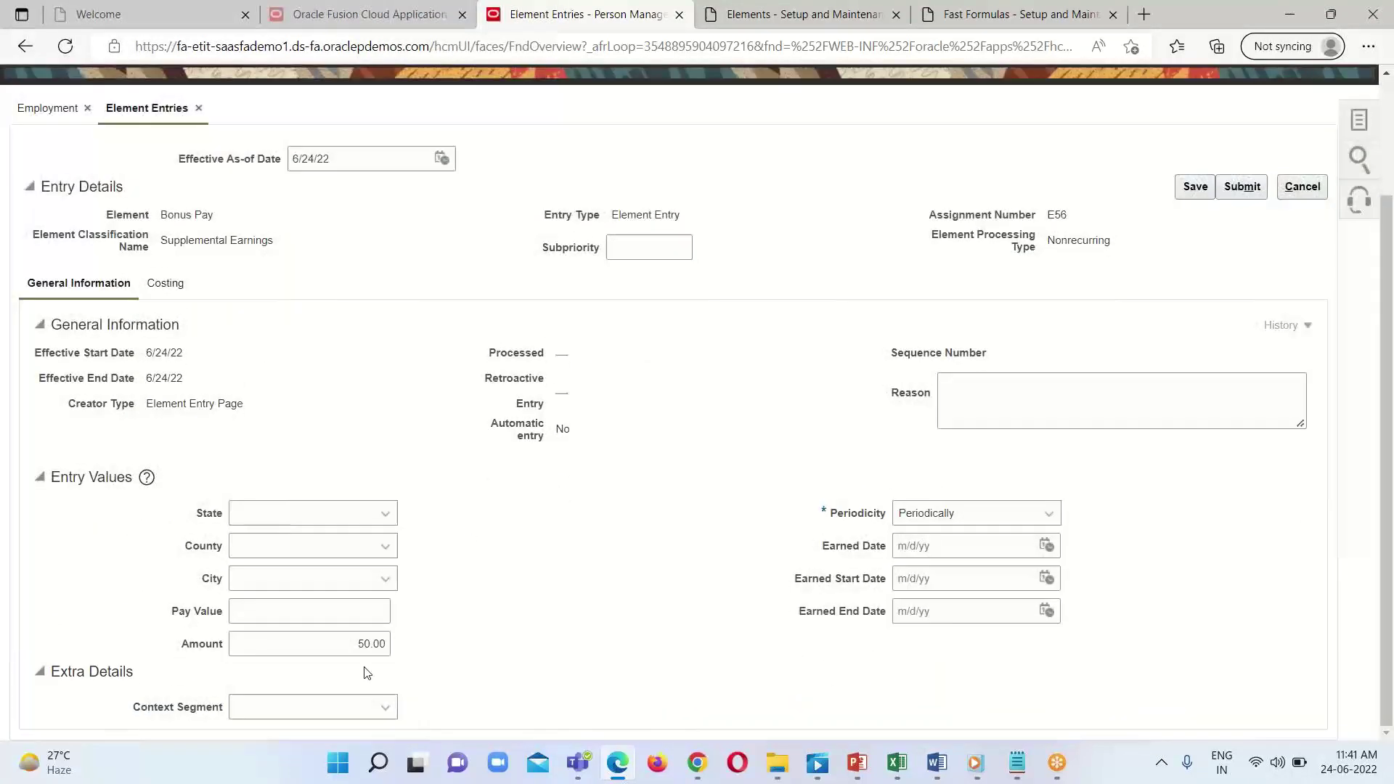
{"action": "double_click", "coordinate": [361, 645]}
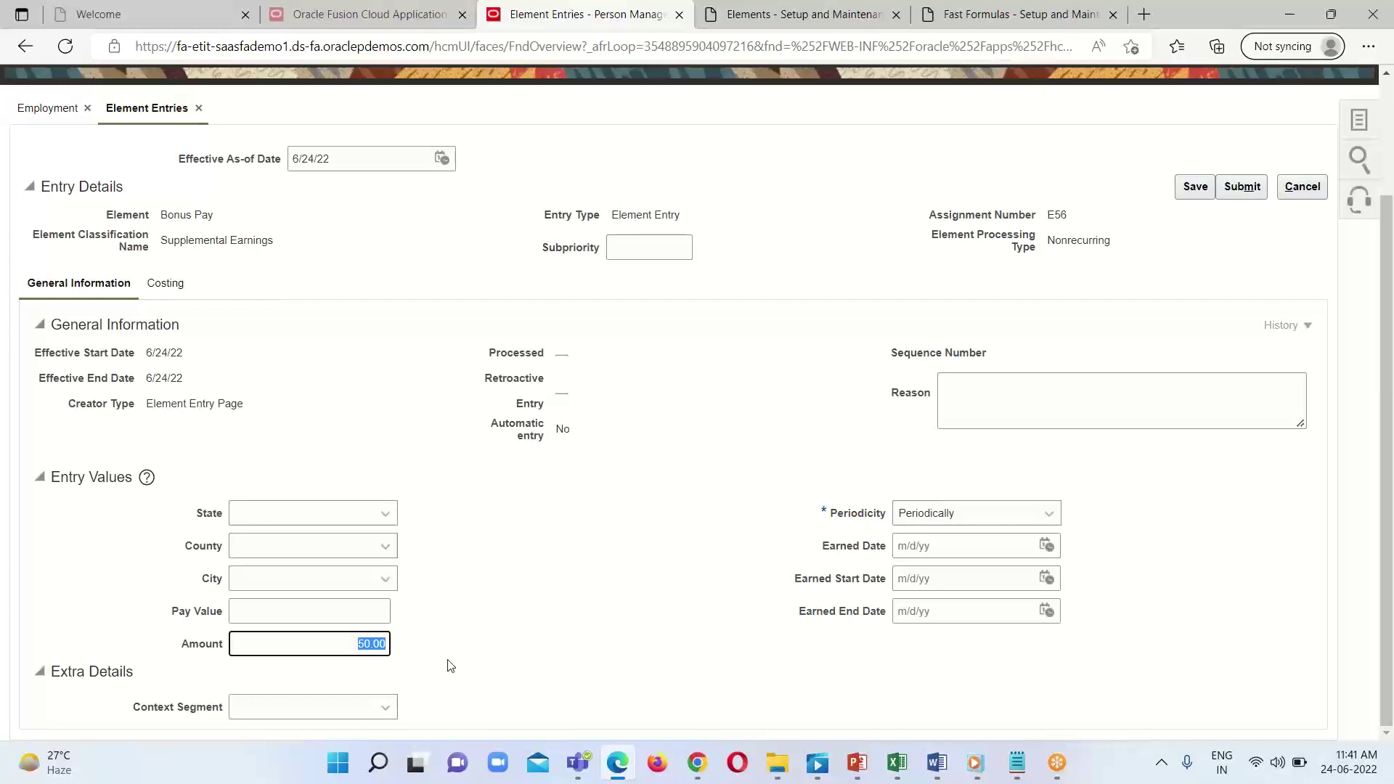
{"action": "type", "text": "55"}
{"action": "left_click", "coordinate": [495, 645]}
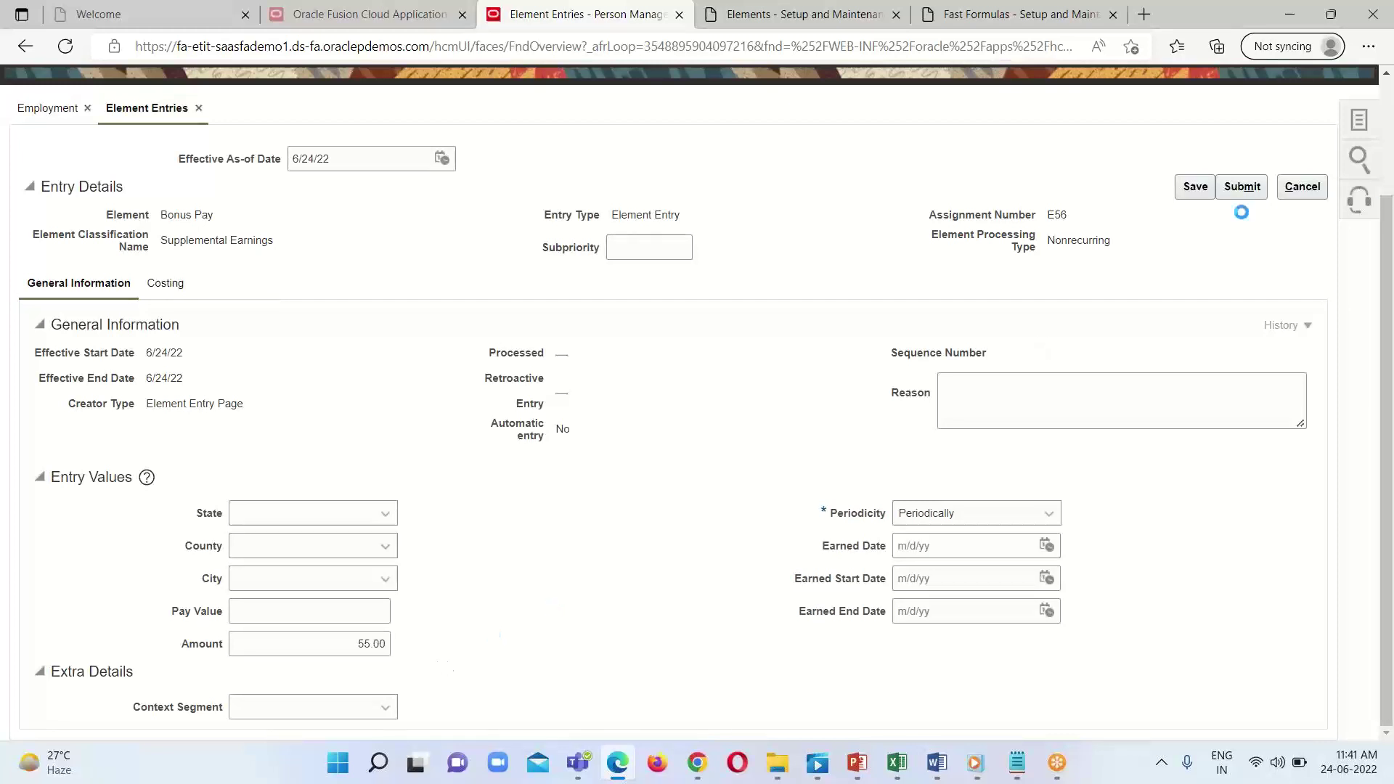
Submit the Bonus Pay entry of 55, review Element Entries, and close Person Management to return home.
{"action": "left_click", "coordinate": [1194, 190]}
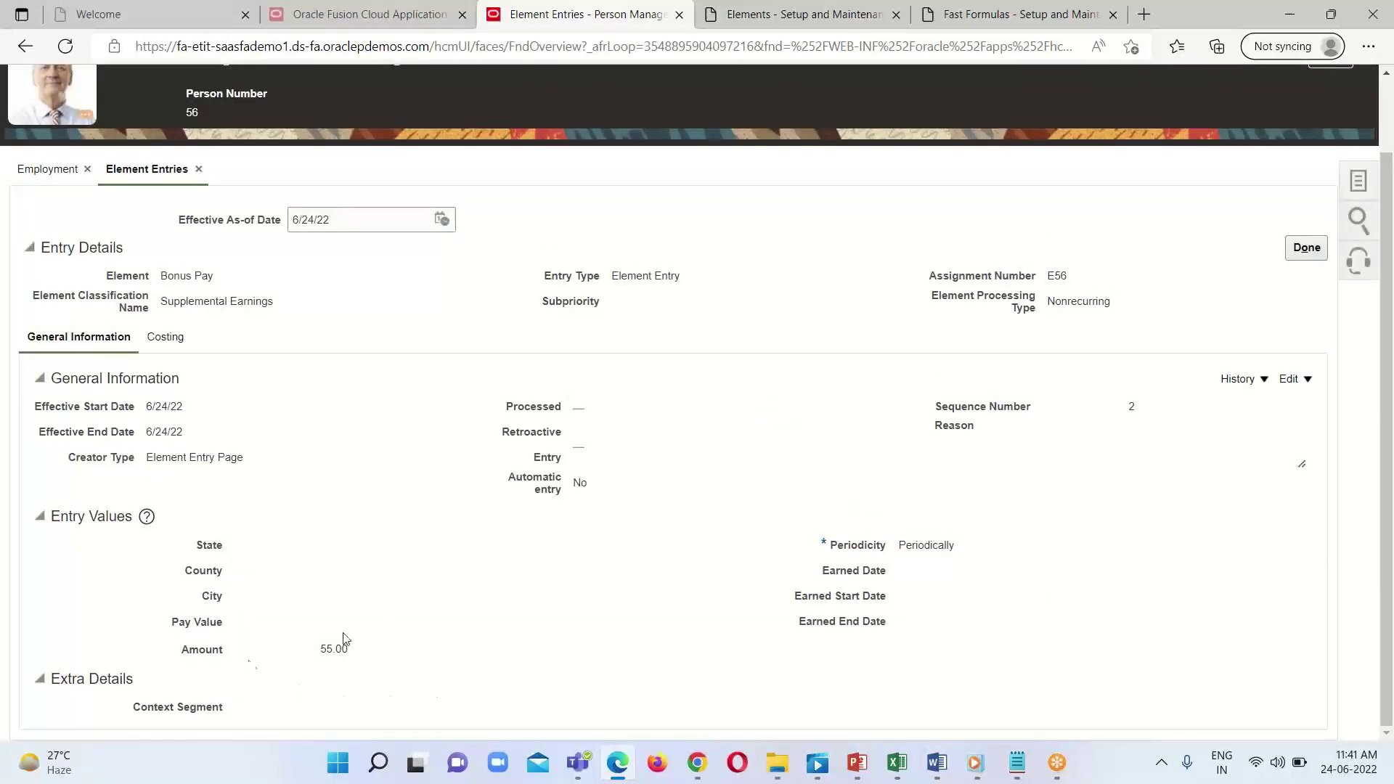
{"action": "scroll", "coordinate": [273, 547], "scroll_direction": "up", "scroll_amount": 1}
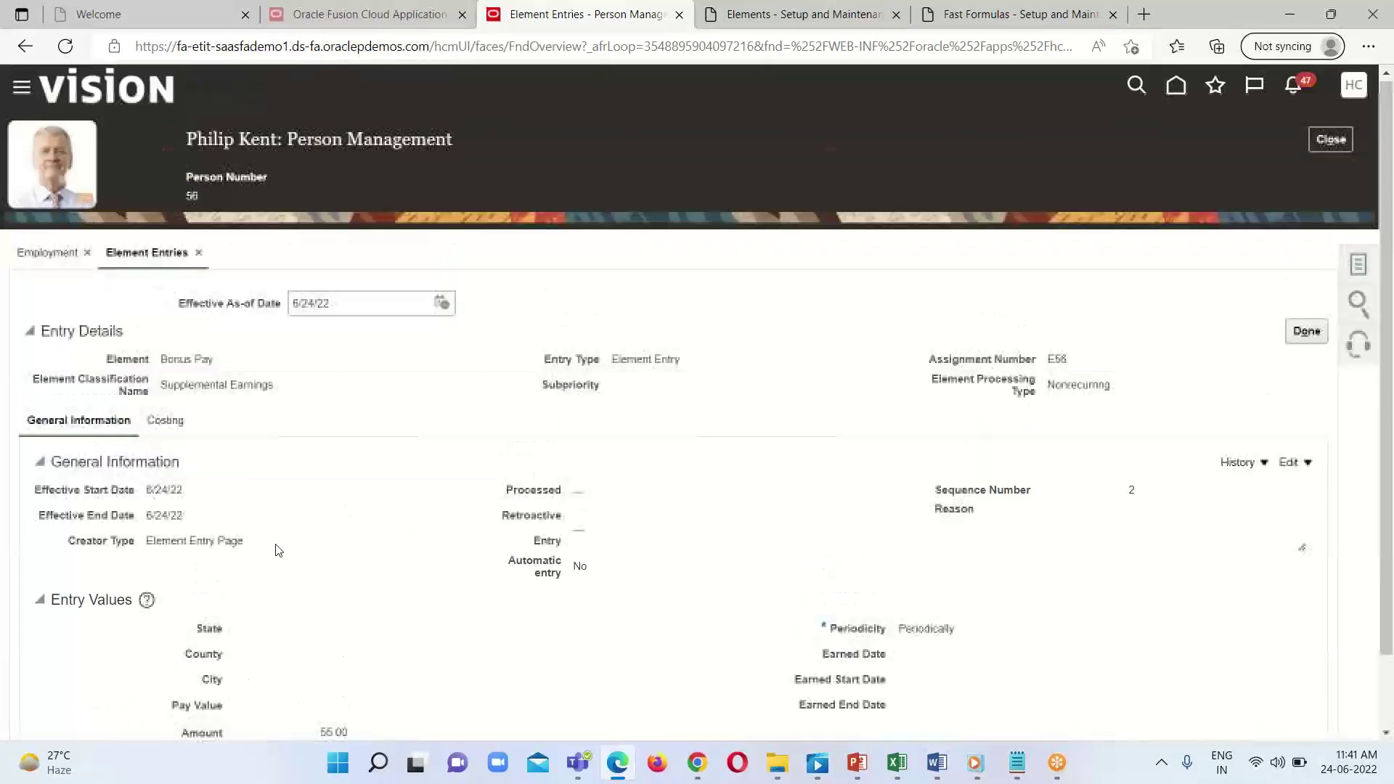
{"action": "scroll", "coordinate": [468, 537], "scroll_direction": "down", "scroll_amount": 1}
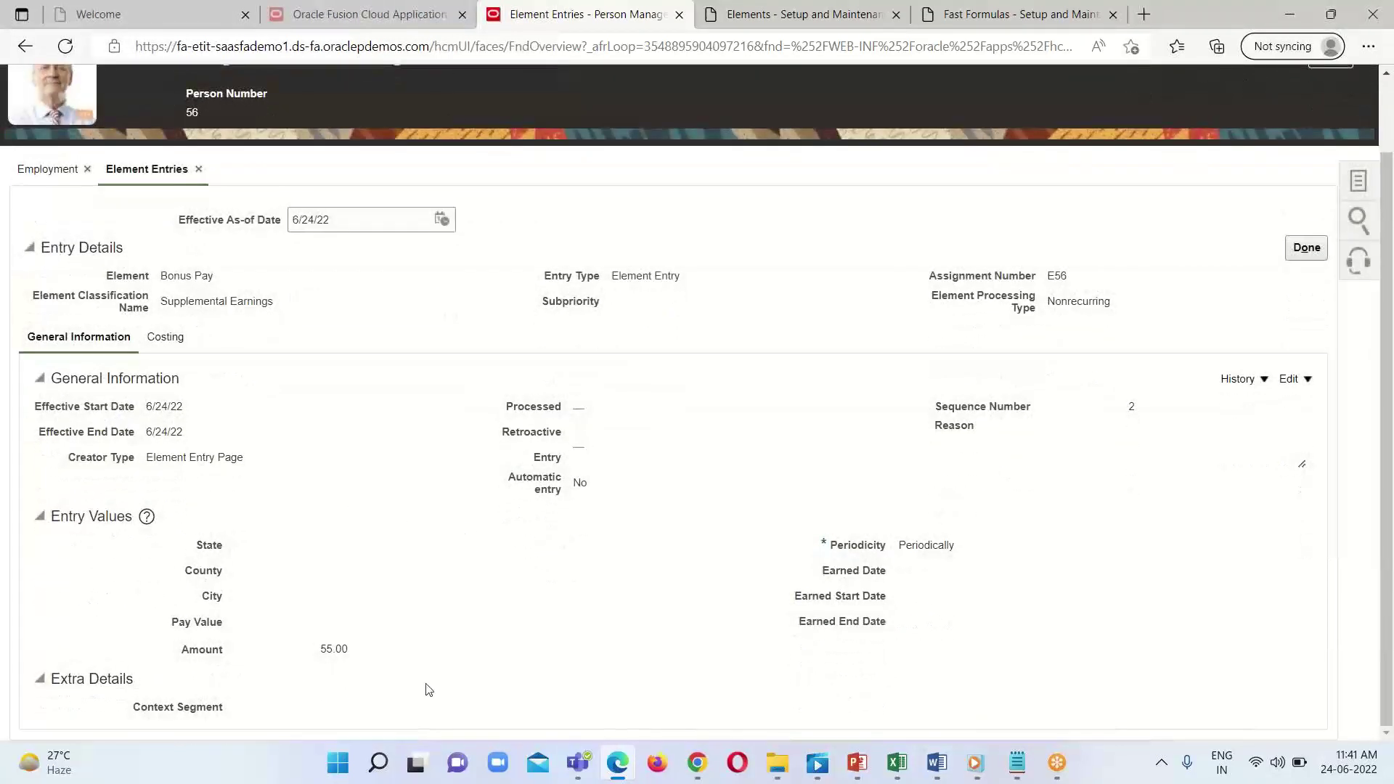
{"action": "scroll", "coordinate": [1328, 368], "scroll_direction": "up", "scroll_amount": 2}
{"action": "left_click", "coordinate": [1306, 333]}
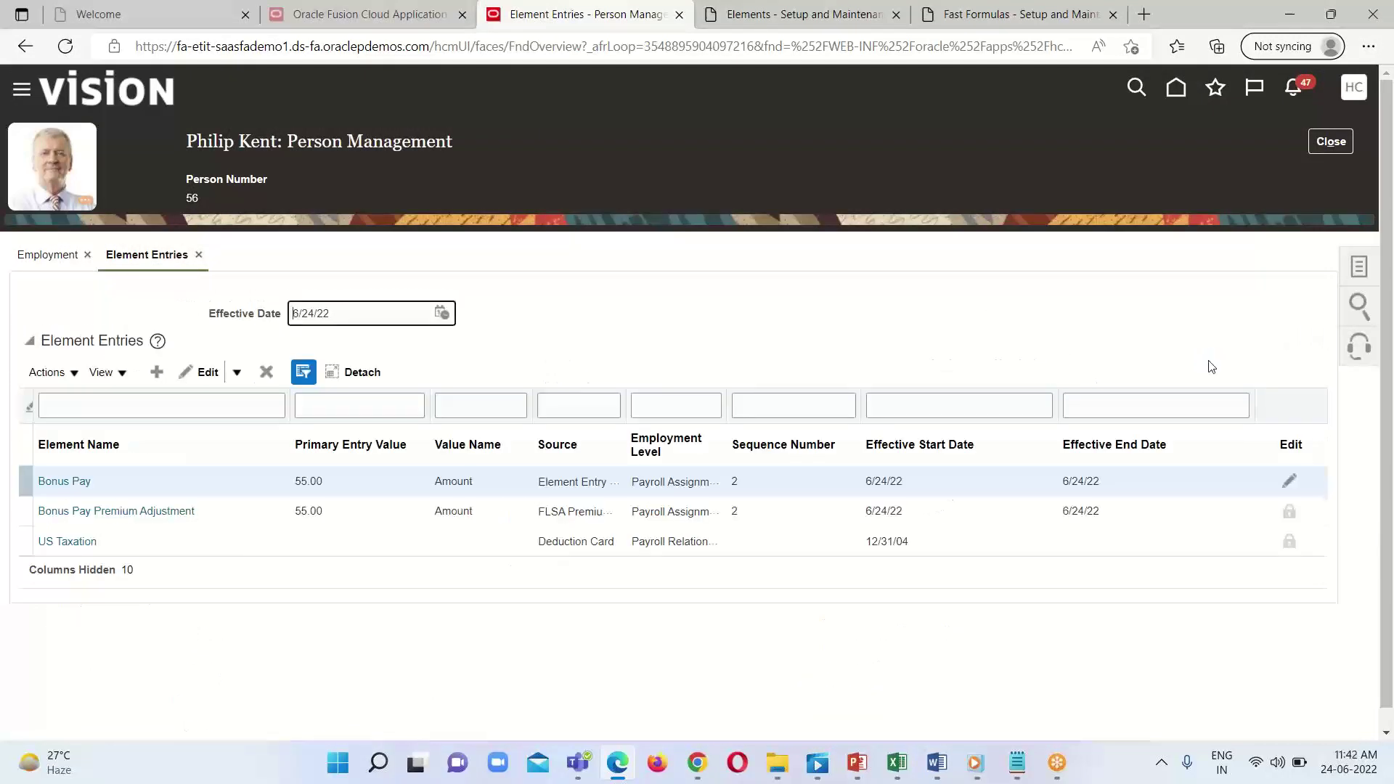
{"action": "left_click", "coordinate": [1322, 150]}
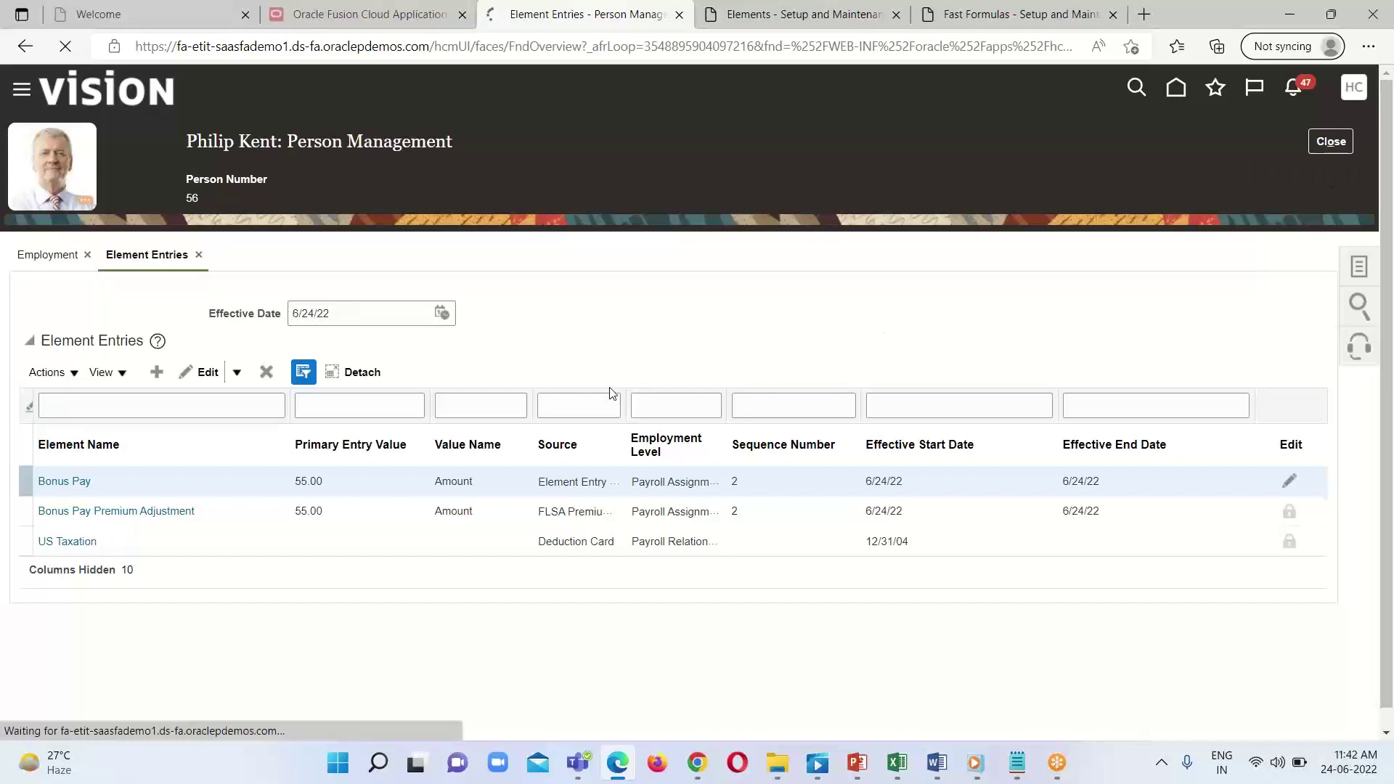
{"action": "left_click", "coordinate": [1175, 88]}
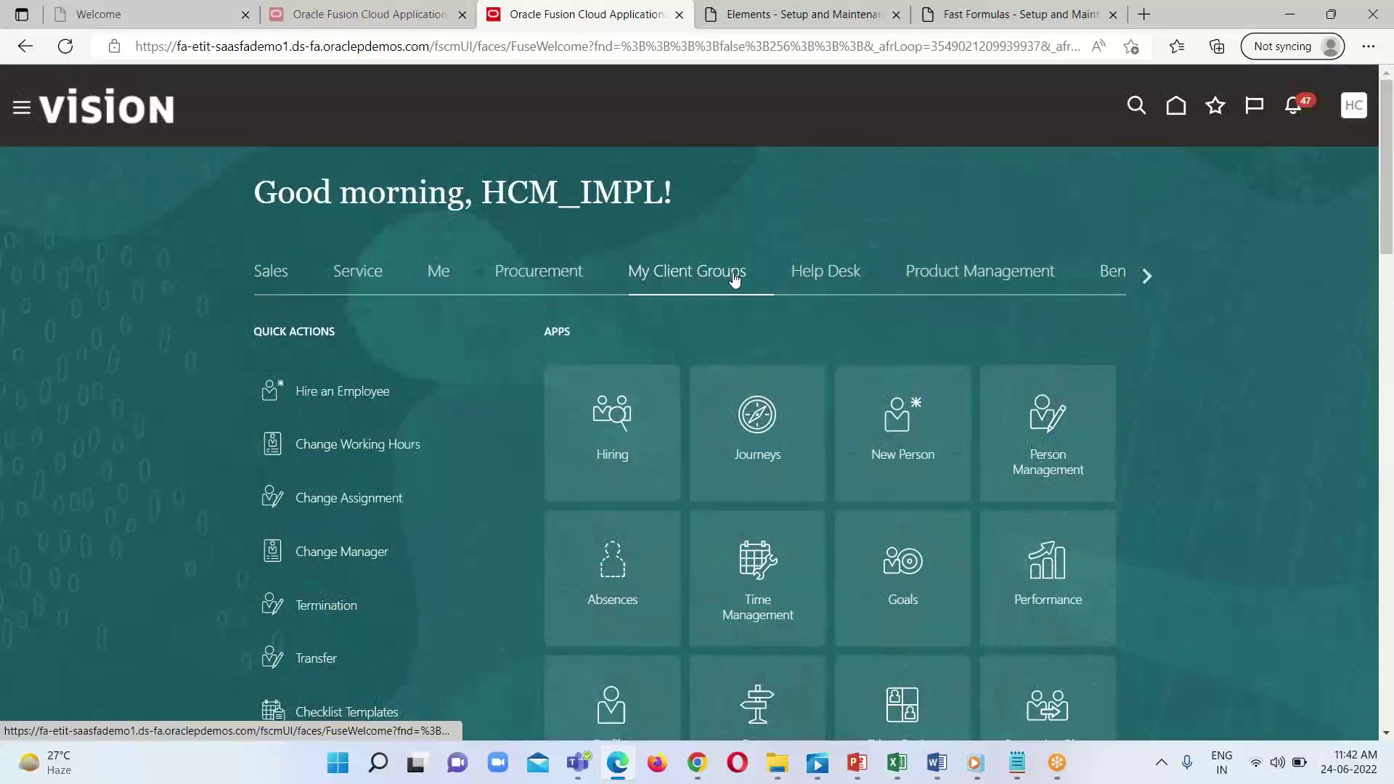
Find 'quick' on the home page and open Simplified QuickPay.
{"action": "scroll", "coordinate": [734, 276], "scroll_direction": "down", "scroll_amount": 6}
{"action": "scroll", "coordinate": [308, 717], "scroll_direction": "down", "scroll_amount": 6}
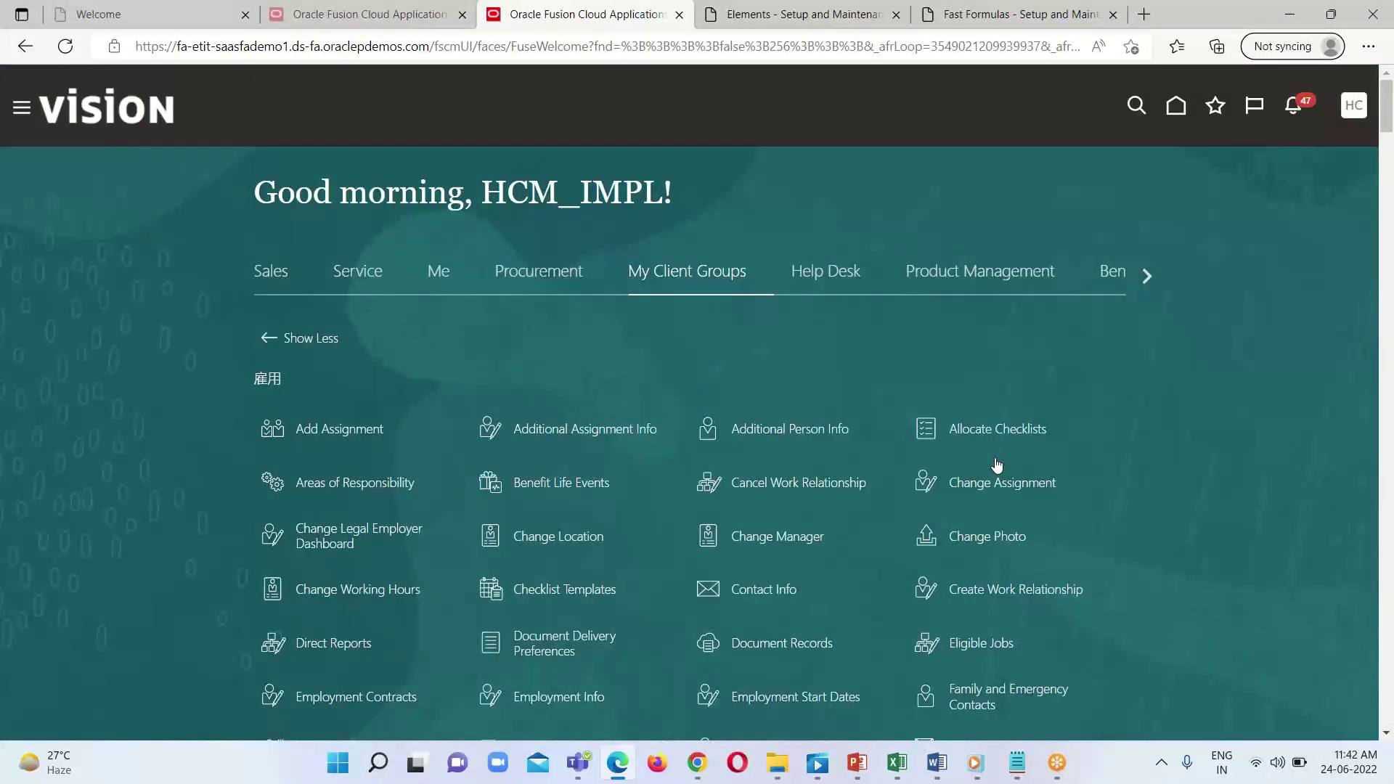
{"action": "key", "text": "ctrl+f"}
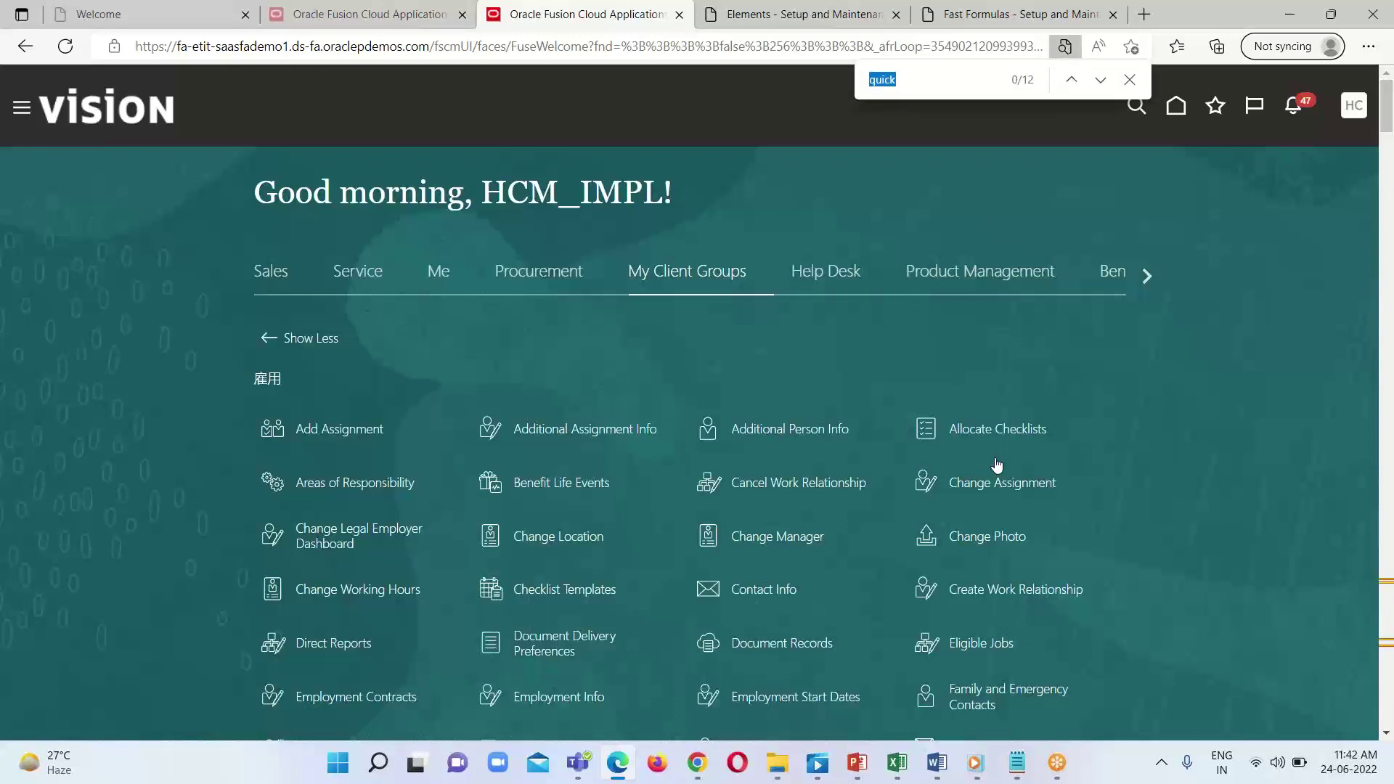
{"action": "key", "text": "Return"}
{"action": "left_click", "coordinate": [496, 461]}
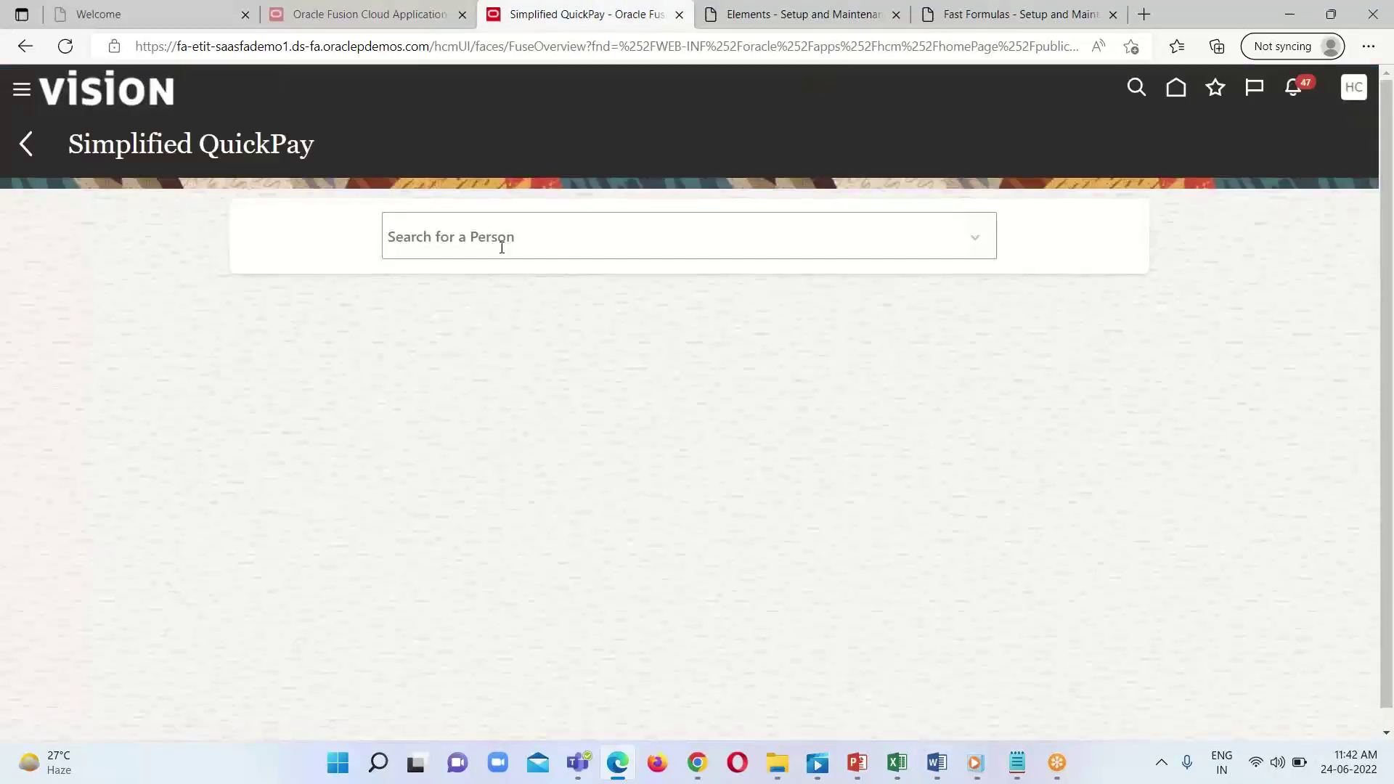
Use Advanced Search to find person number 56 and open that employee's QuickPay record.
{"action": "left_click", "coordinate": [502, 247]}
{"action": "left_click", "coordinate": [442, 275]}
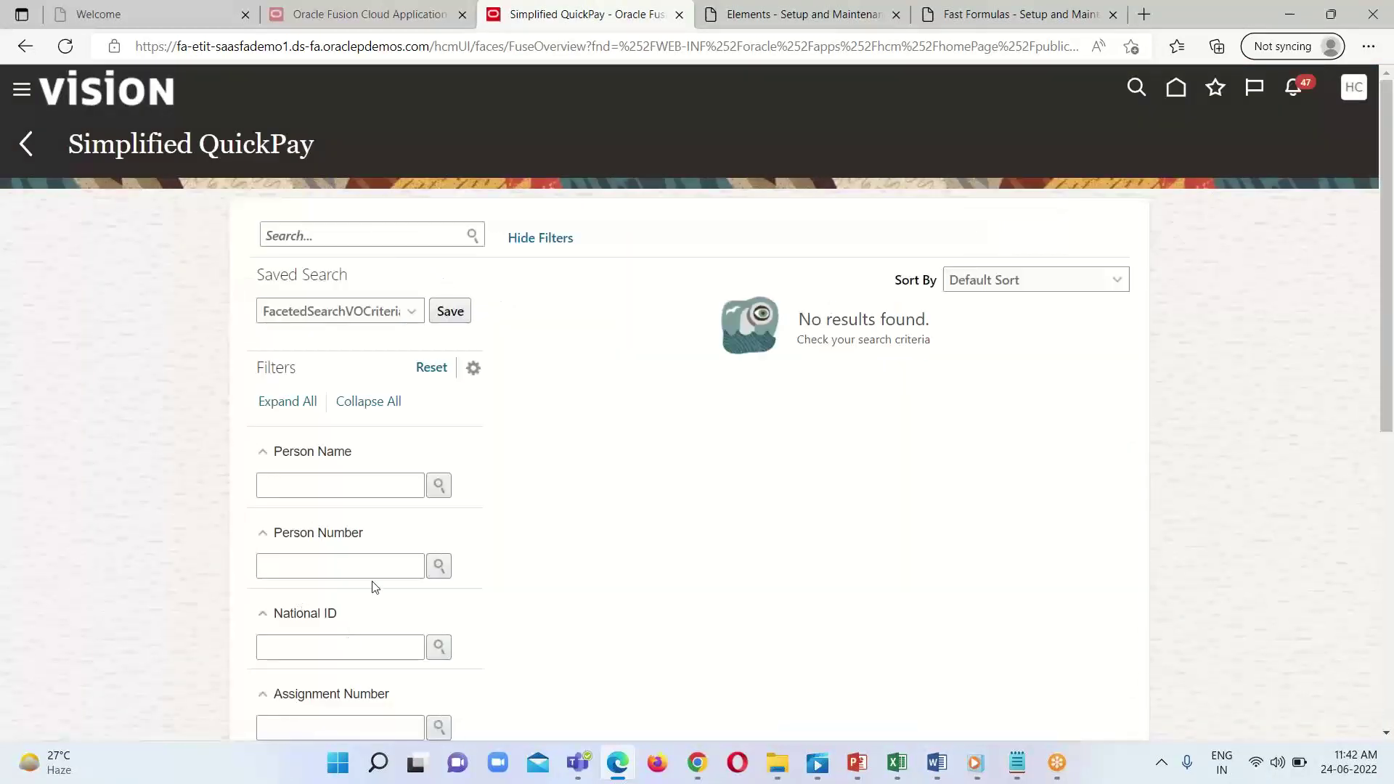
{"action": "left_click", "coordinate": [334, 566]}
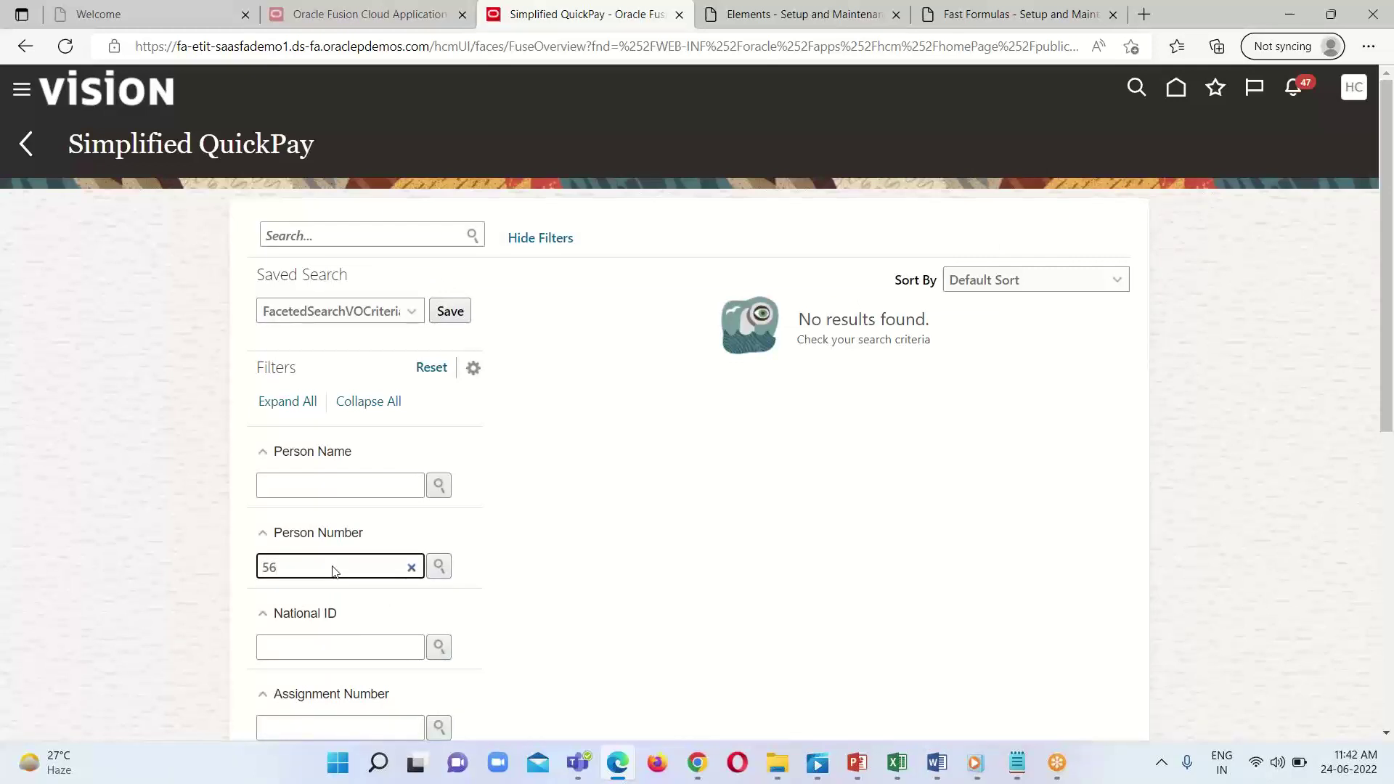
{"action": "left_click", "coordinate": [440, 566]}
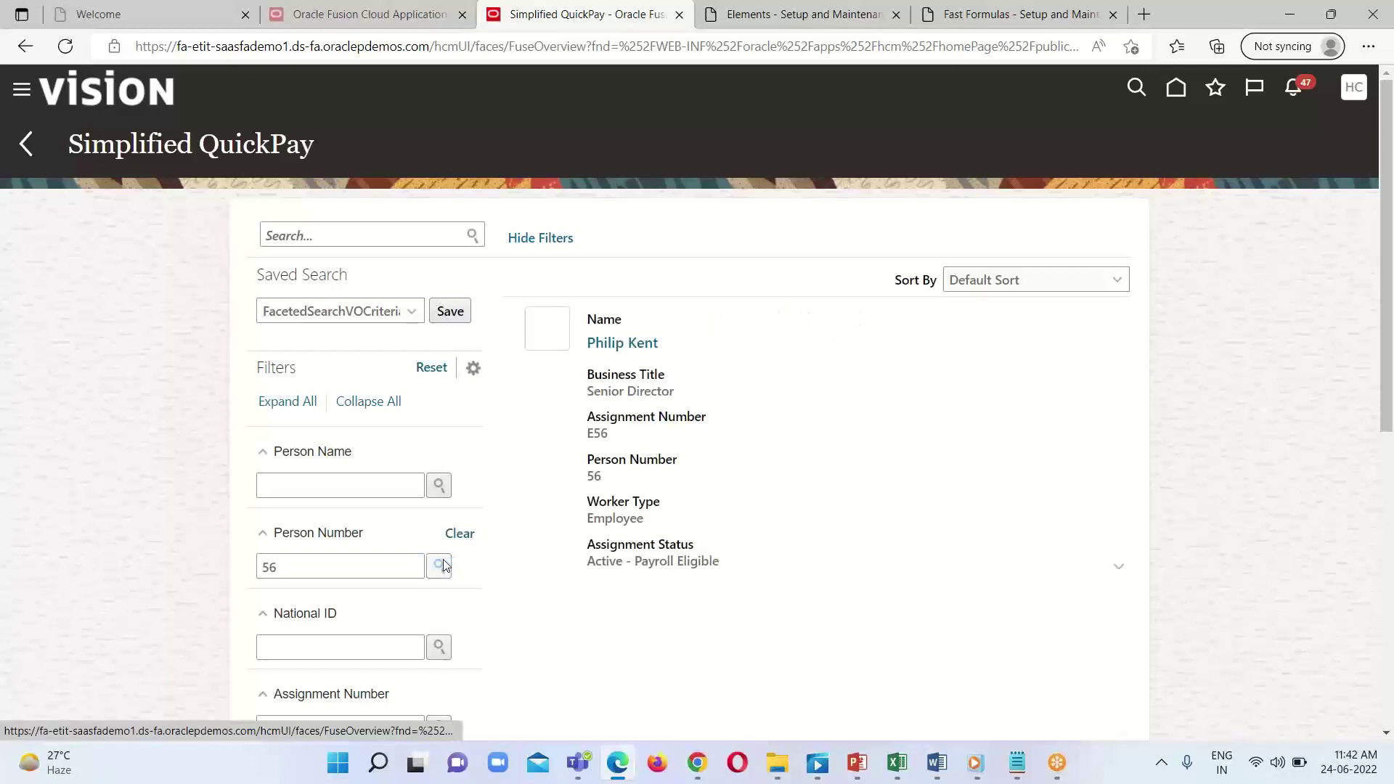
{"action": "left_click", "coordinate": [624, 344]}
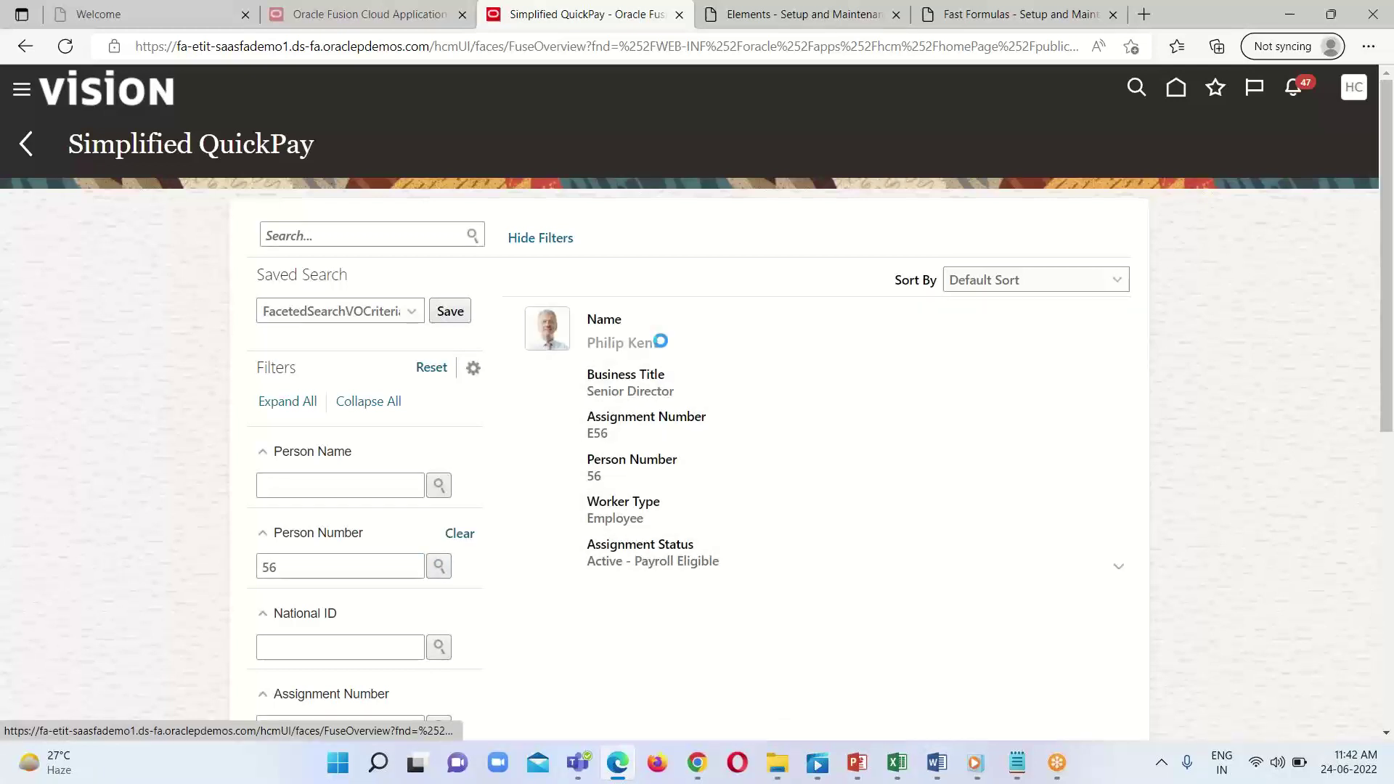